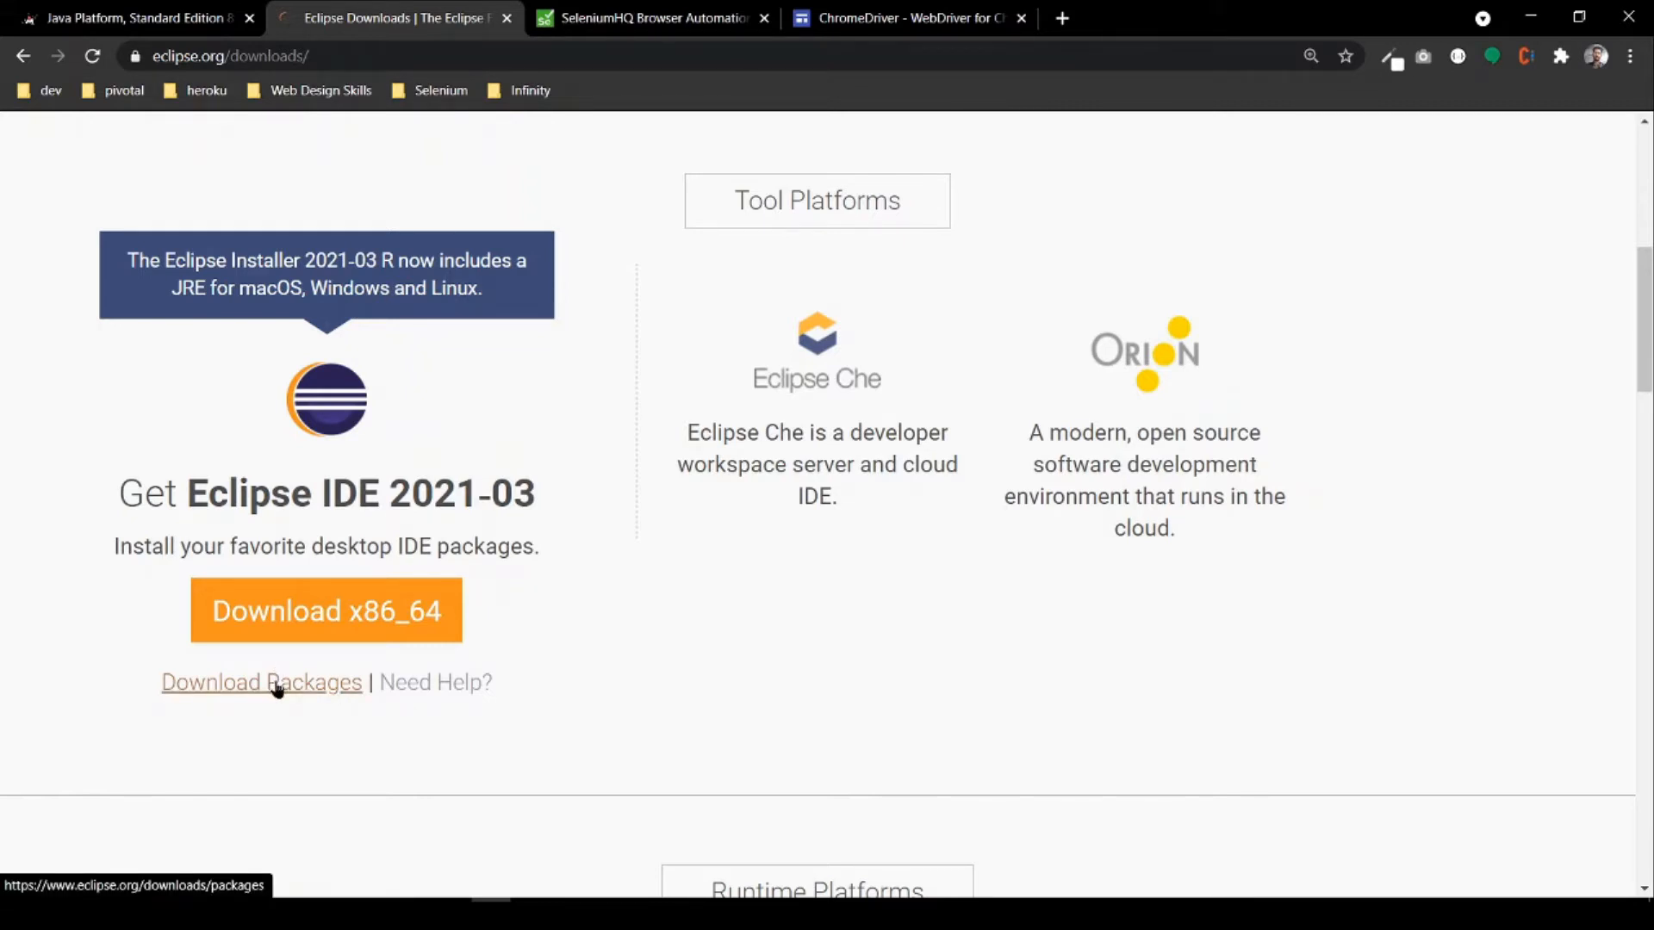
# Step: Open the Eclipse download packages and go to the Eclipse 2020-12 (4.18) release page
pyautogui.click(277, 689)
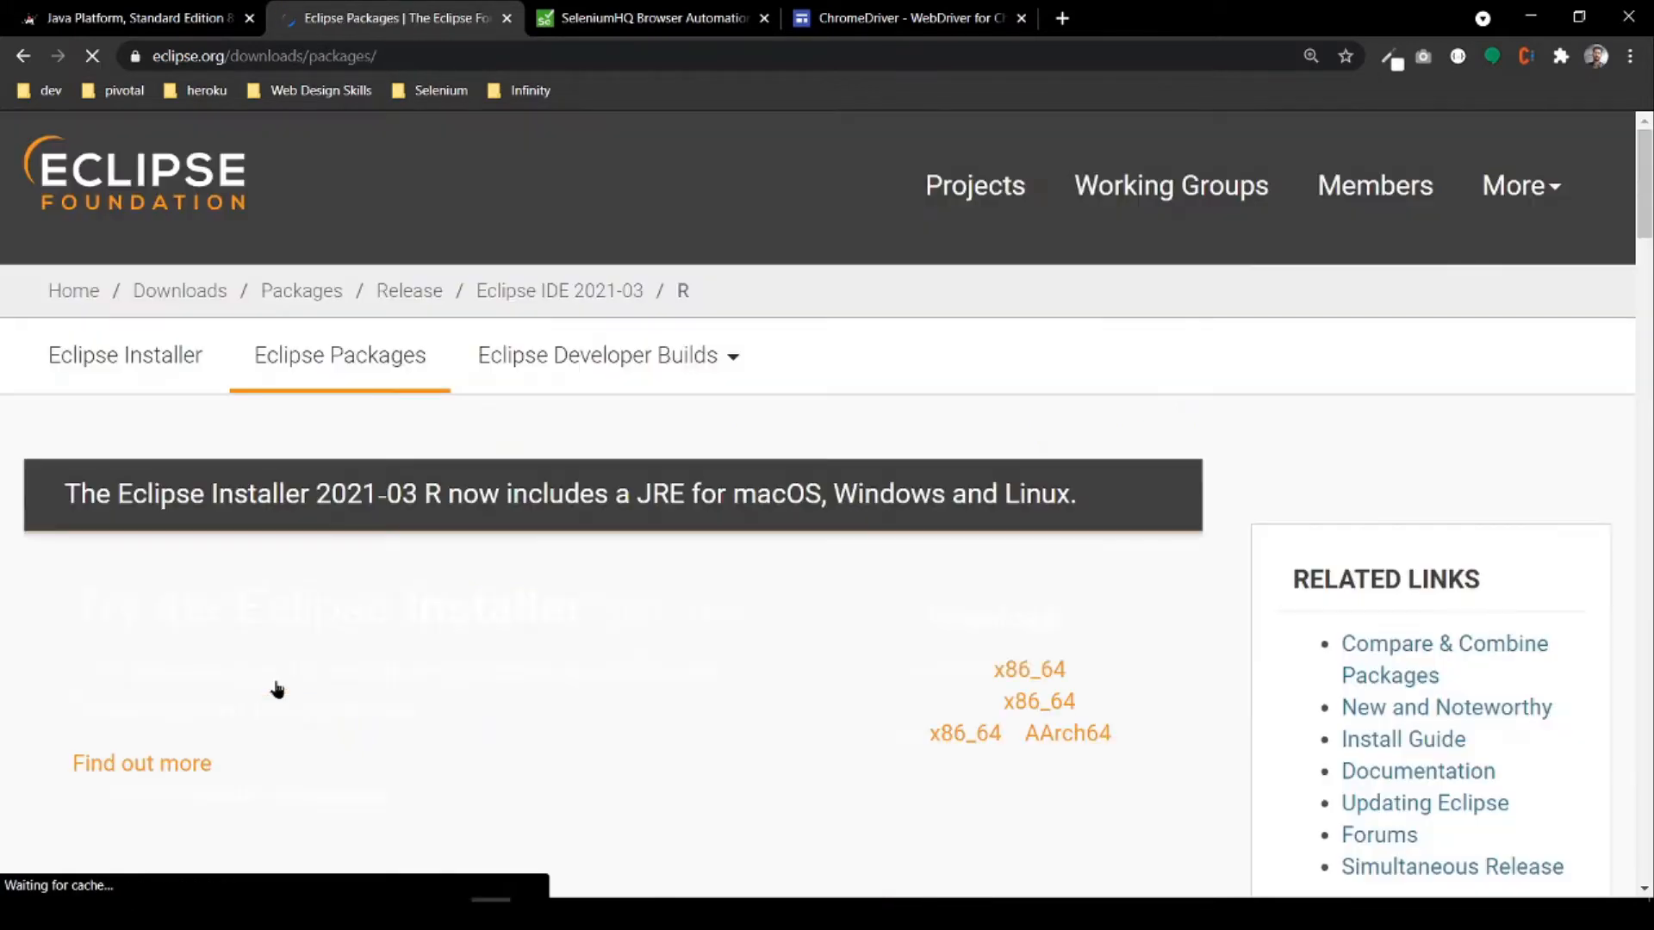
pyautogui.scroll(-10, 1131, 398)
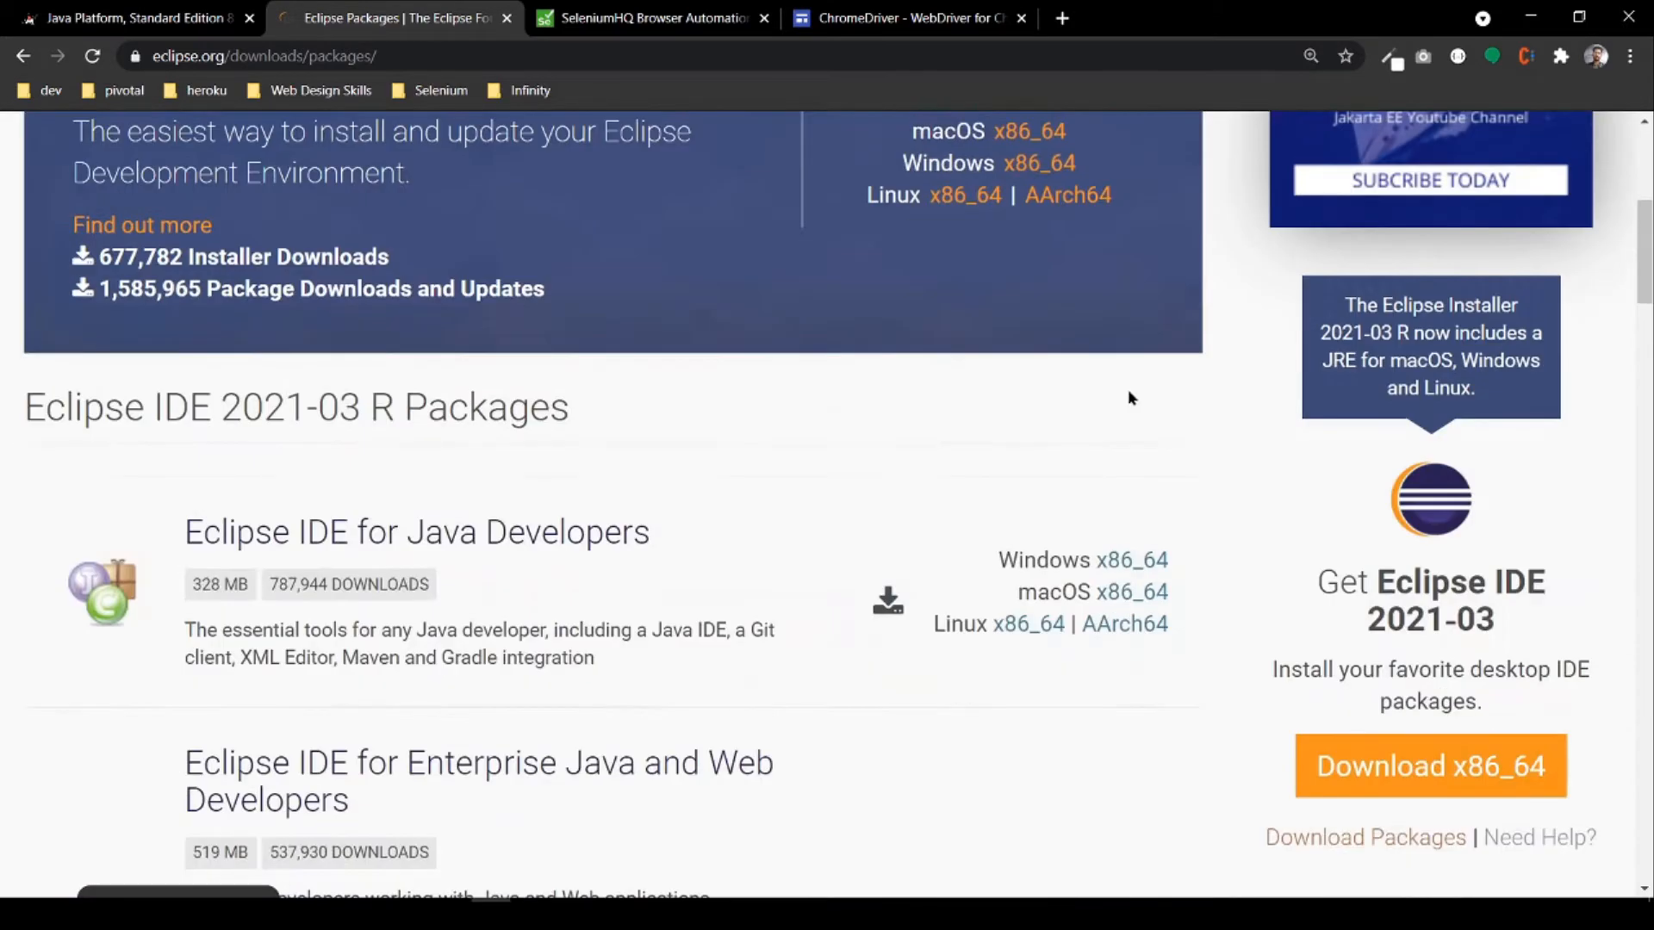
pyautogui.scroll(-1, 1131, 398)
pyautogui.scroll(-4, 1131, 398)
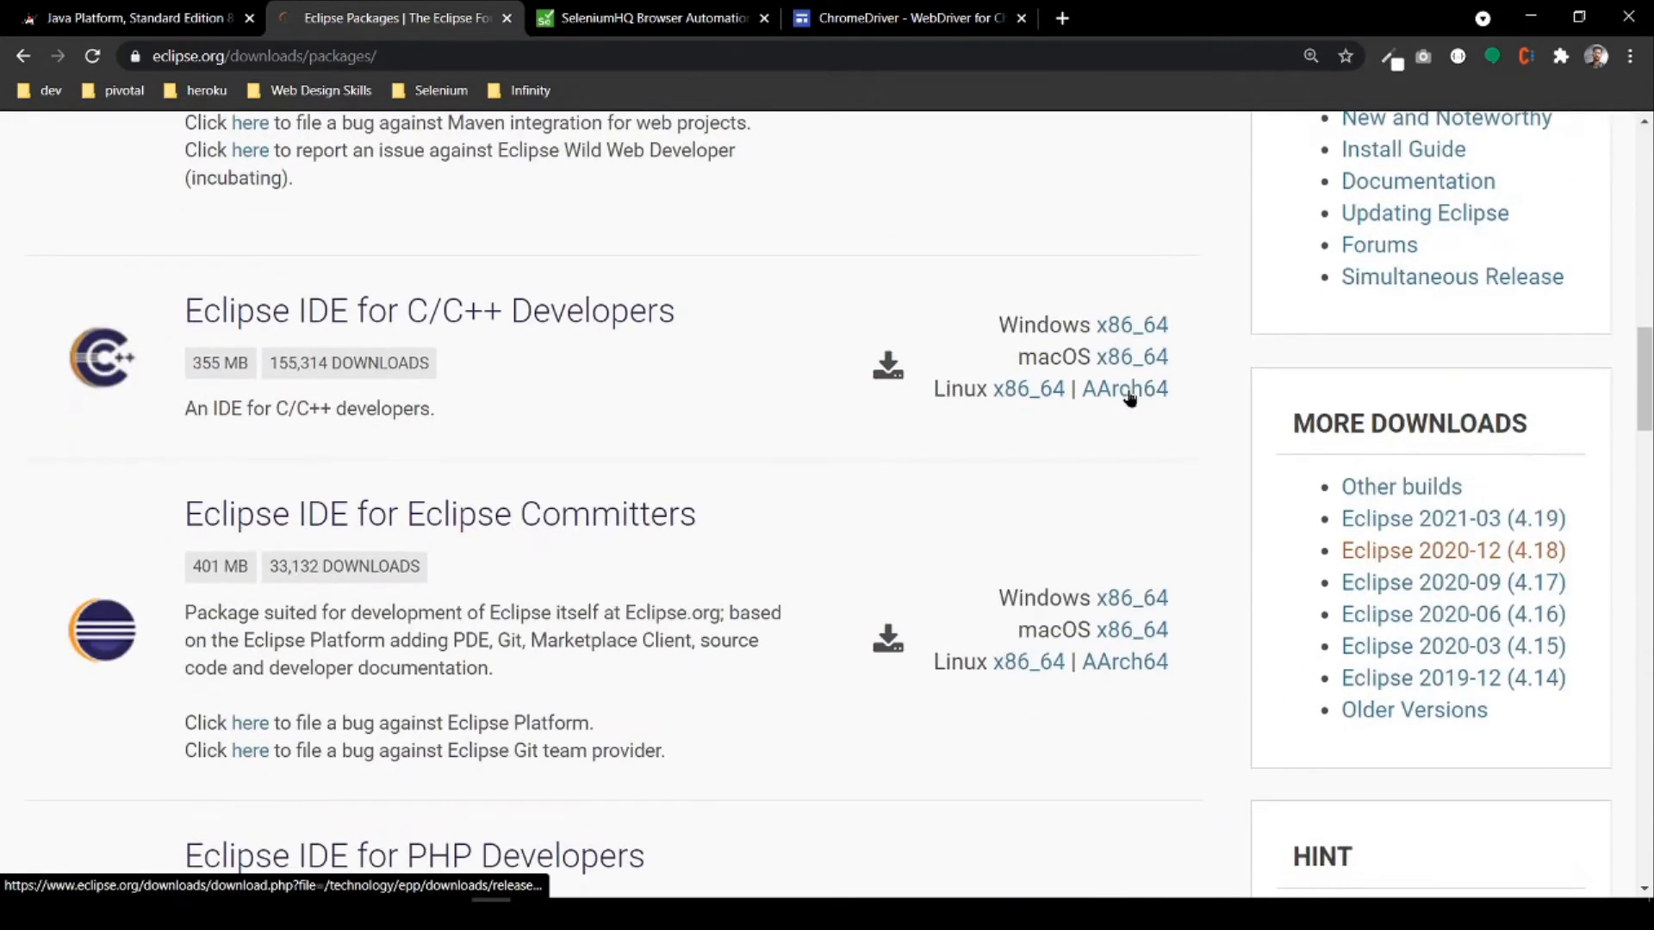
pyautogui.click(1420, 552)
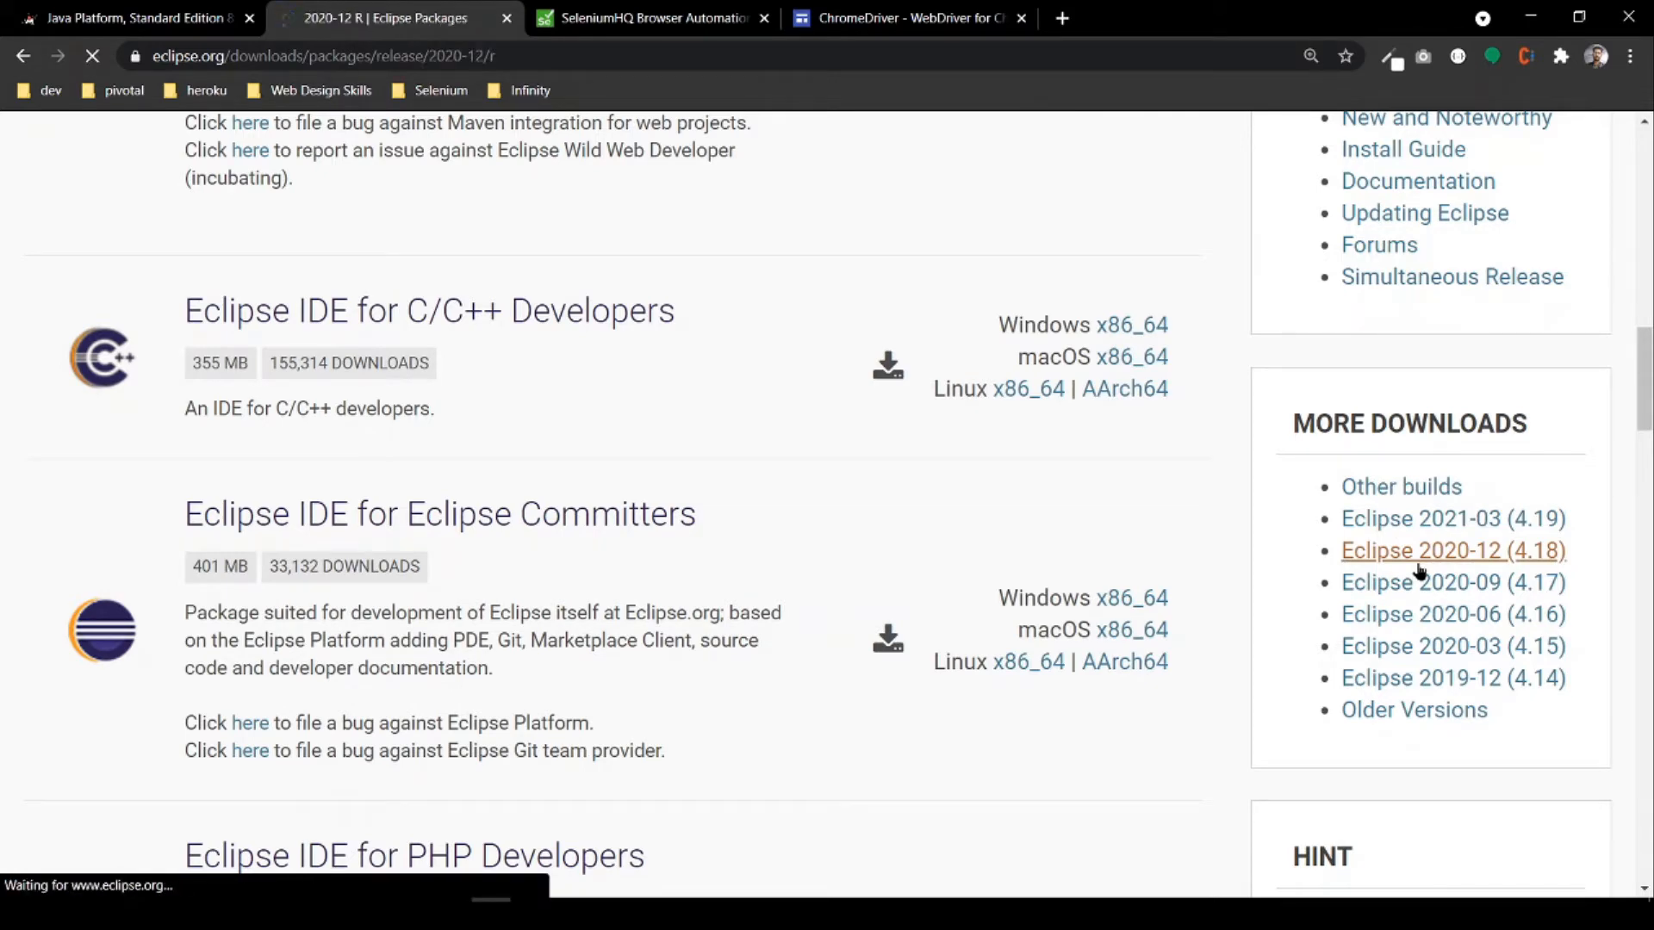
# Step: Start the Windows x86_64 download of Eclipse IDE for Java Developers 2020-12, and cancel the running download
pyautogui.scroll(-5, 856, 525)
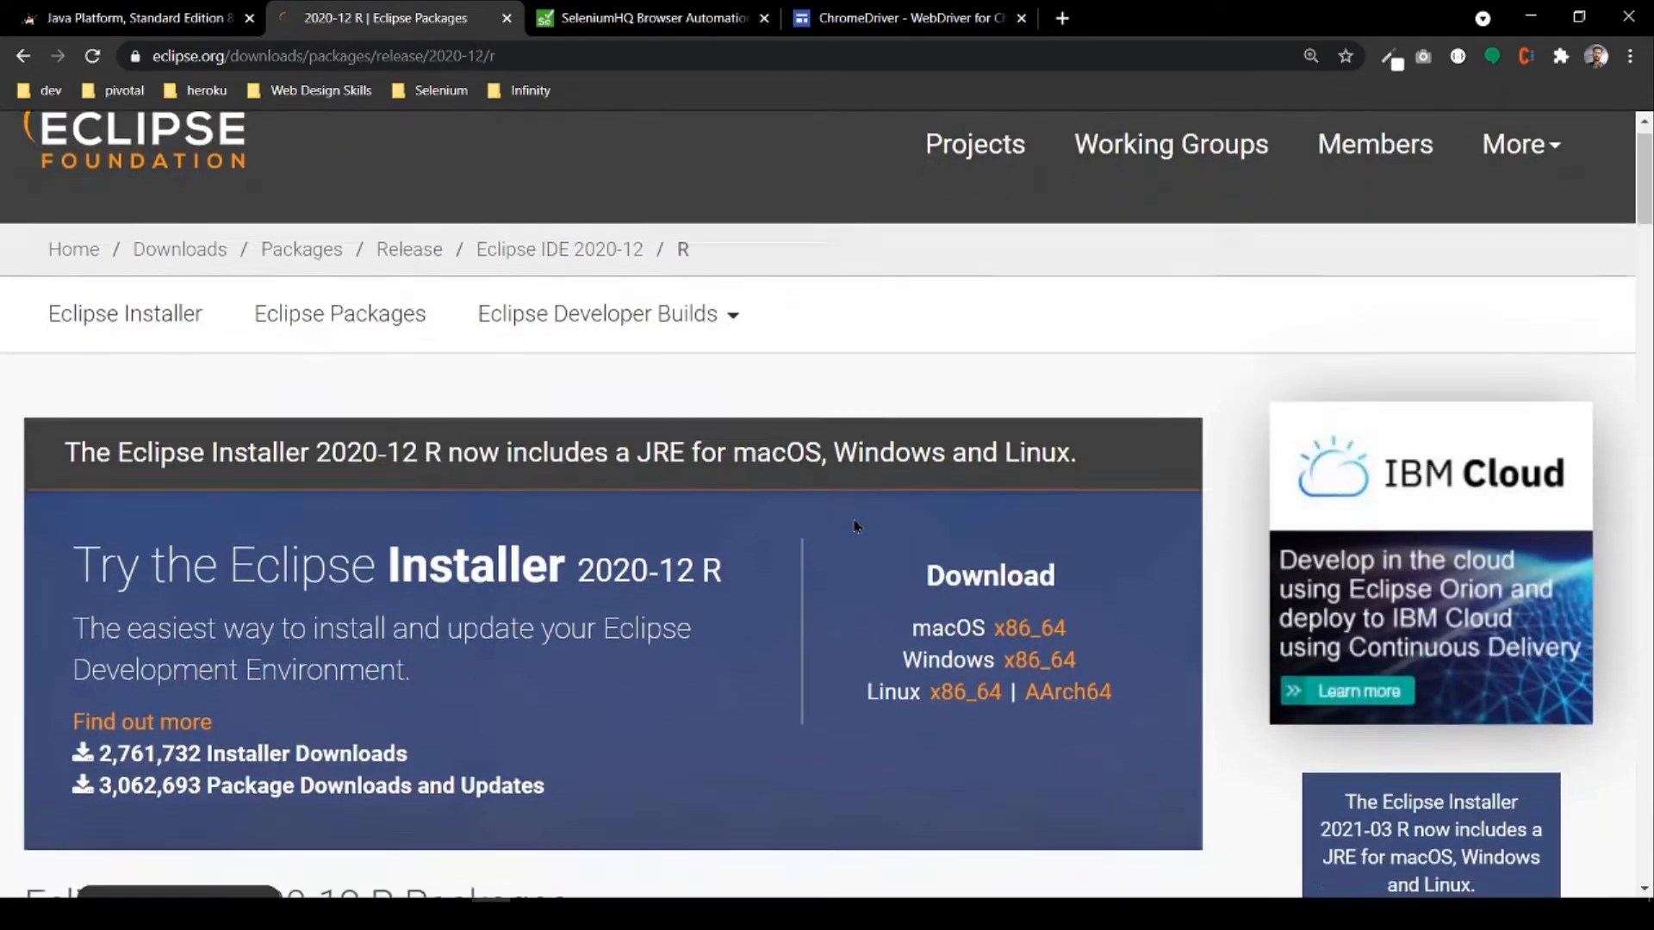
pyautogui.scroll(-2, 853, 519)
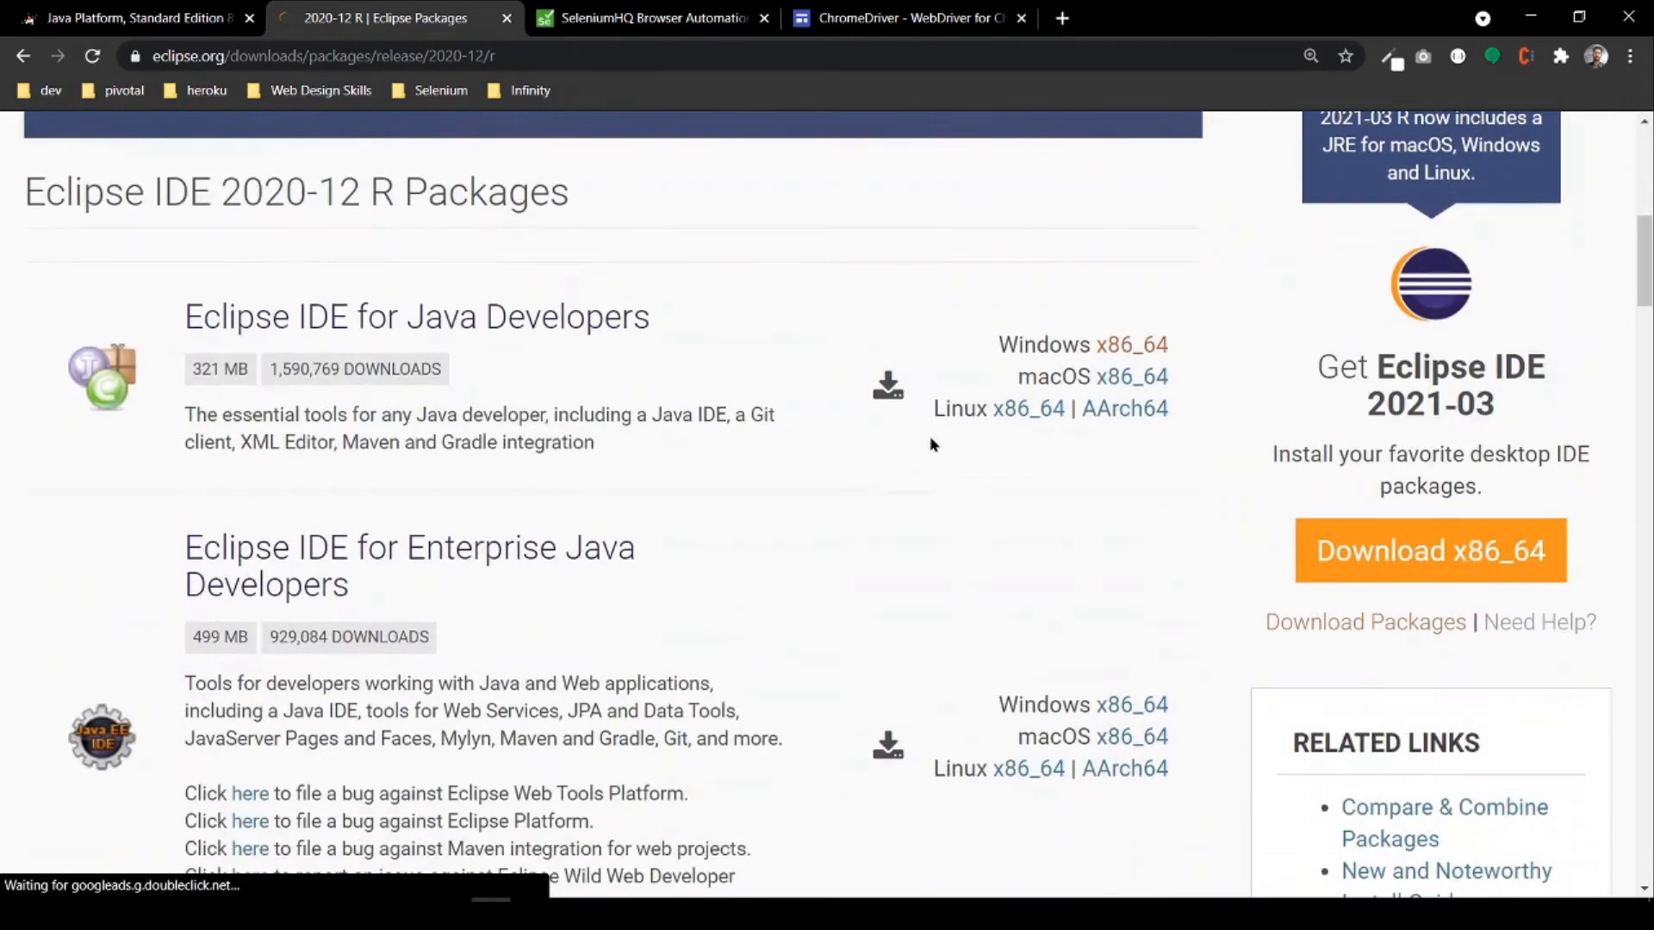
pyautogui.click(1137, 347)
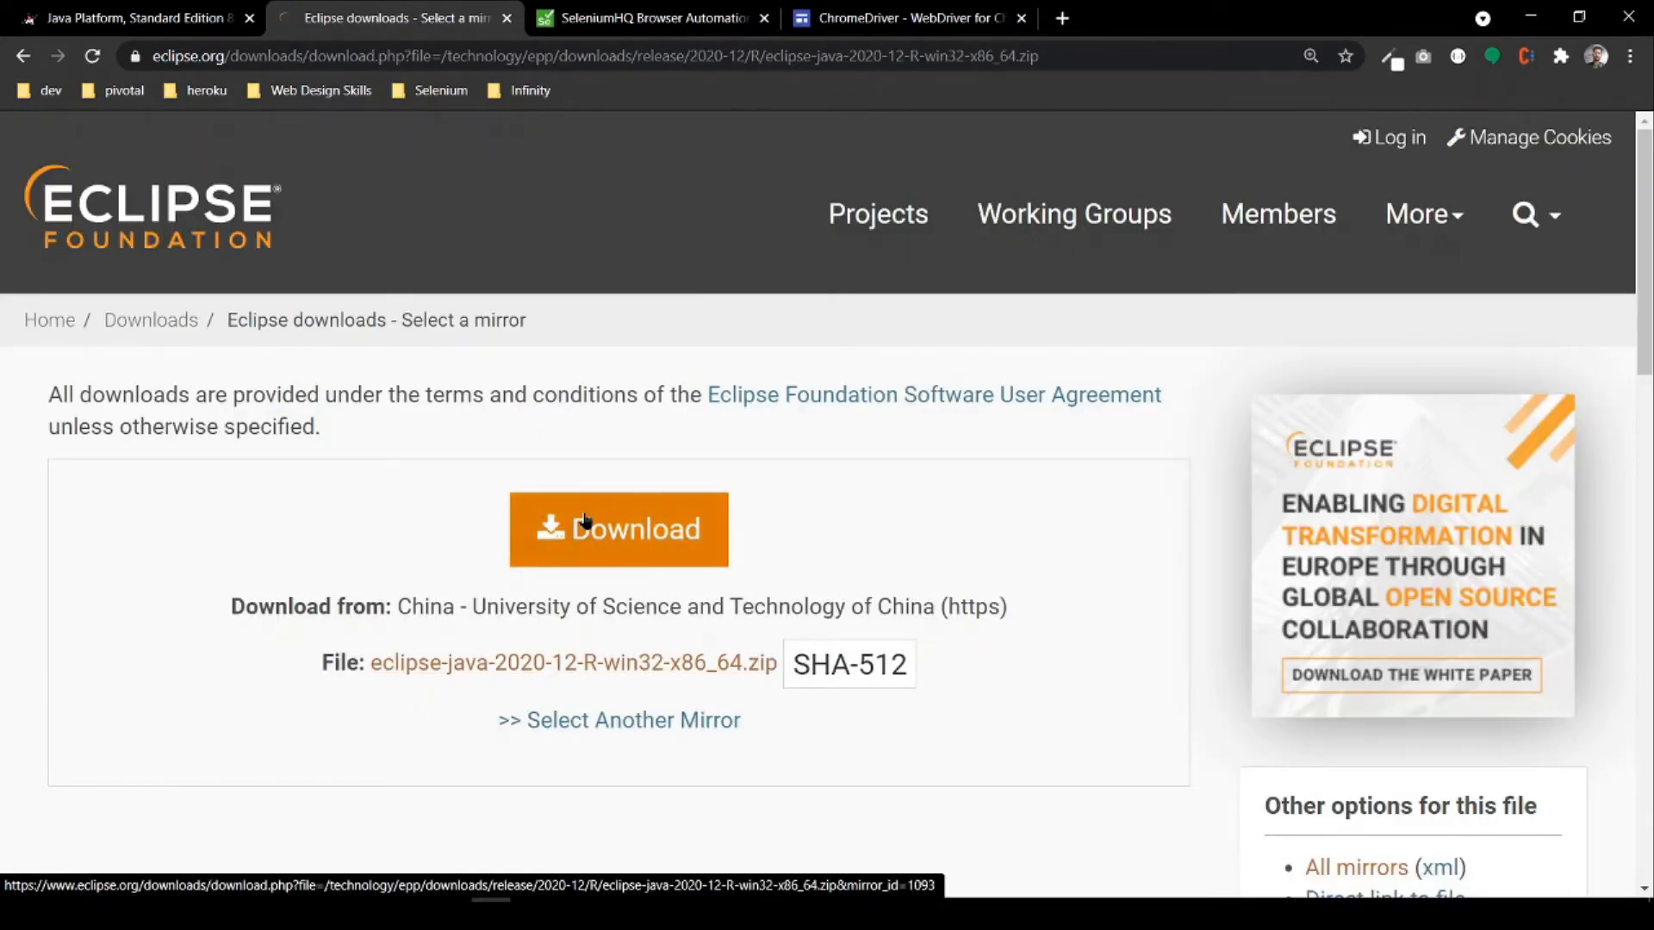
pyautogui.click(586, 520)
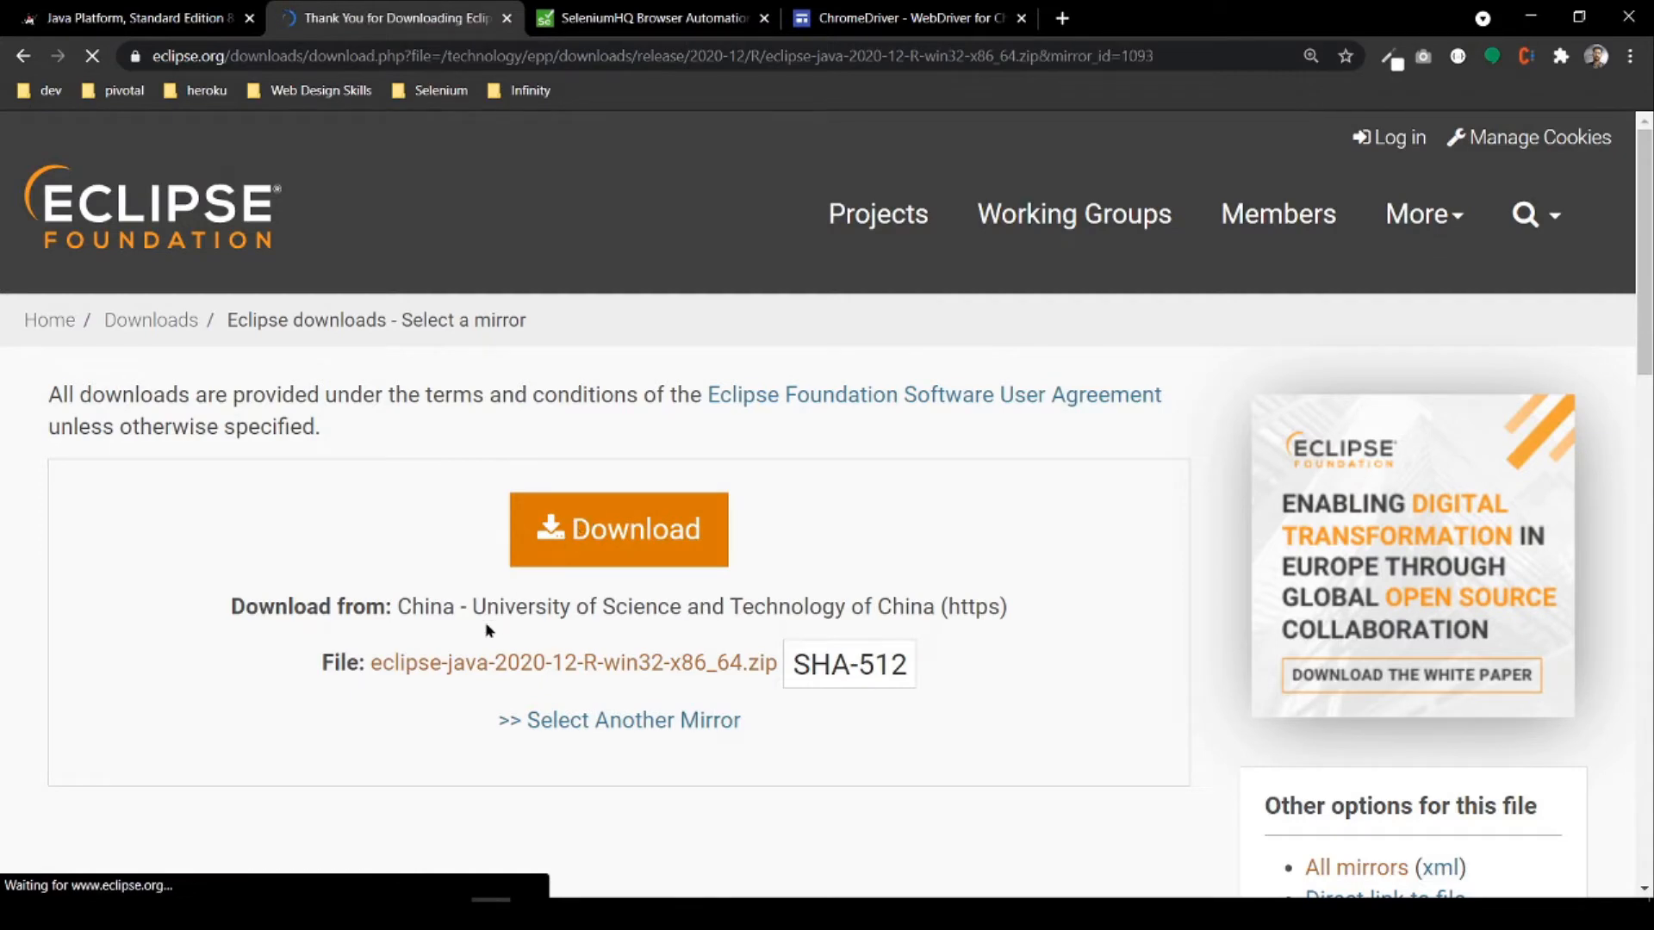
pyautogui.scroll(-5, 324, 786)
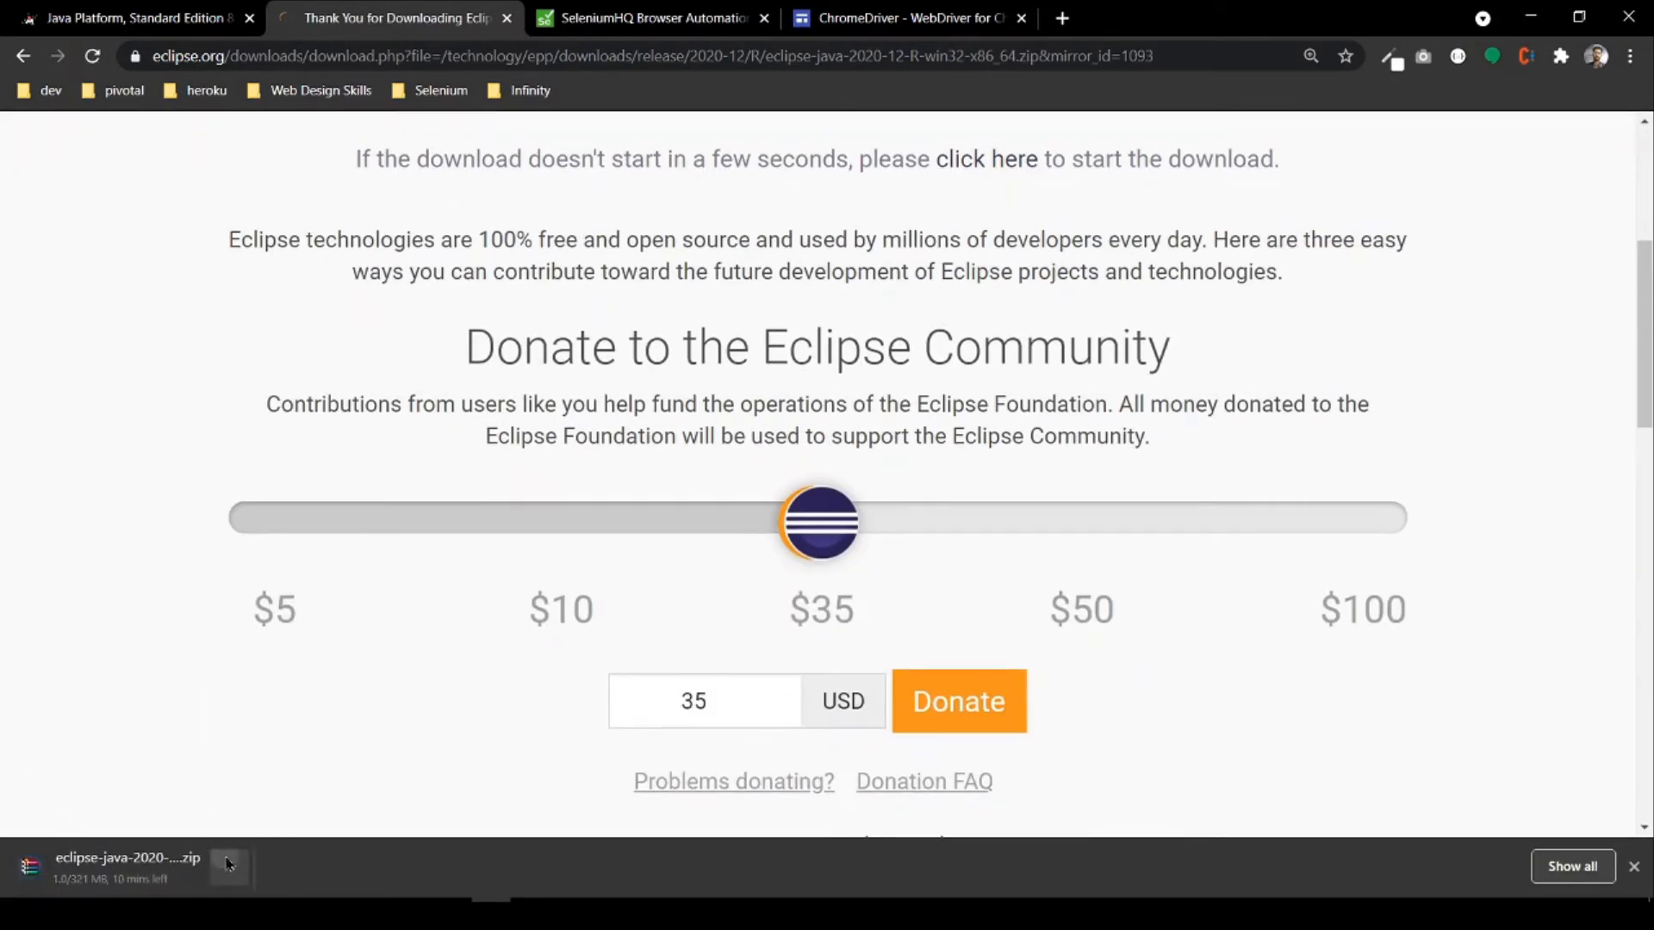
pyautogui.click(229, 867)
pyautogui.click(259, 831)
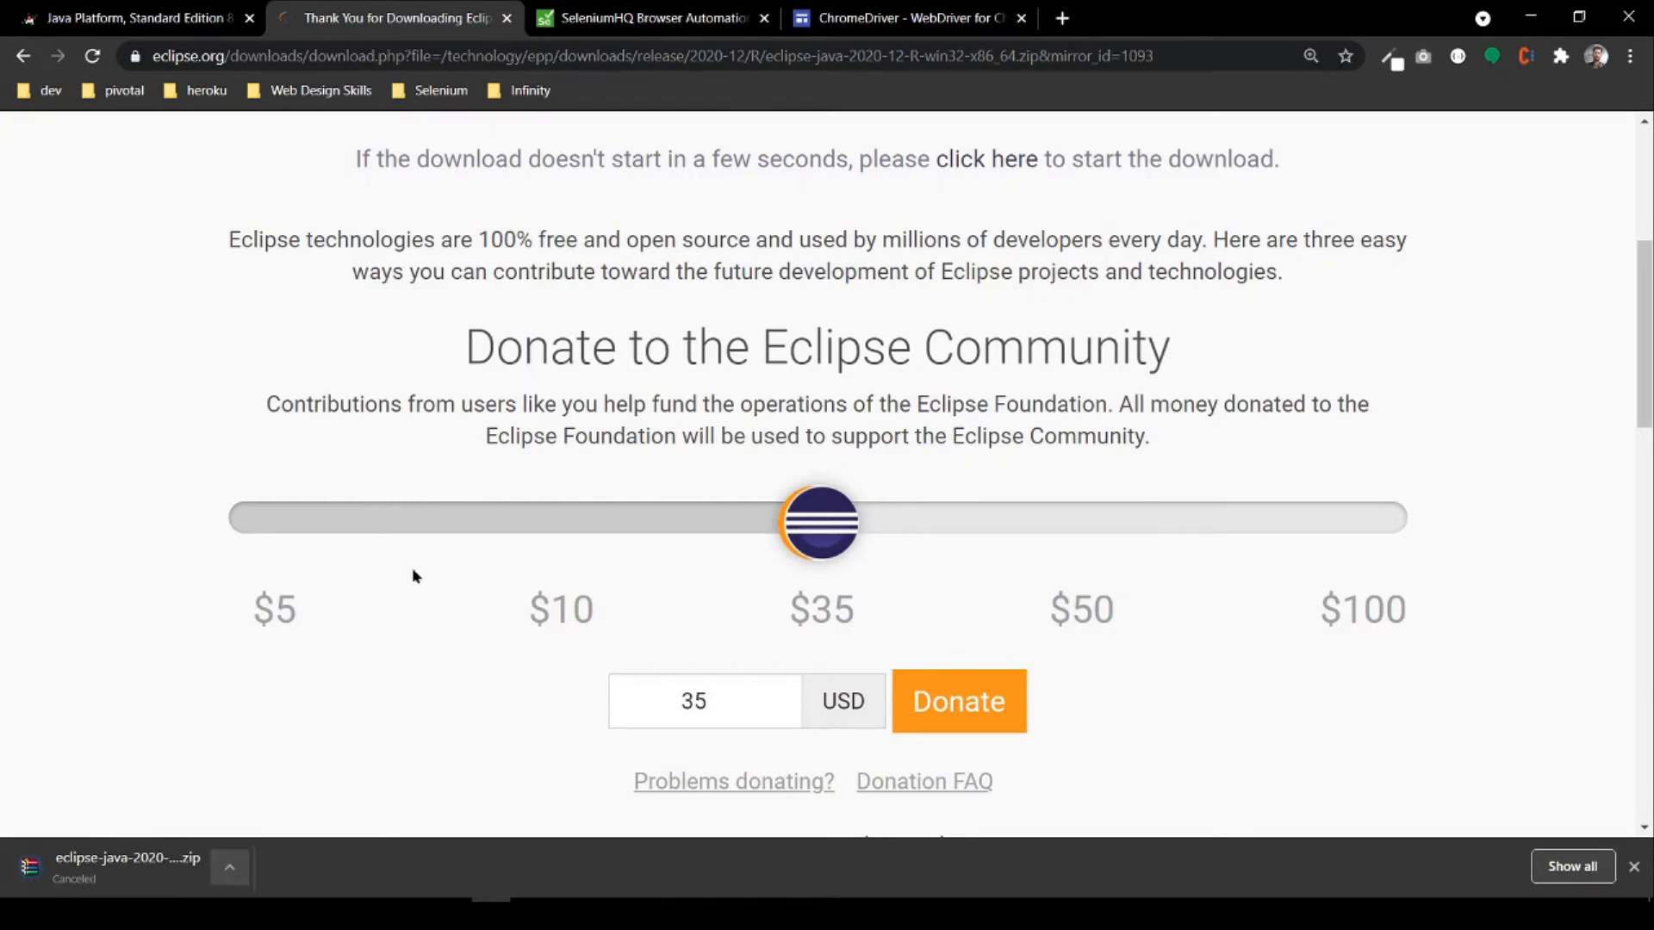
# Step: Download the stable 3.141.59 Java language bindings from the Selenium website's downloads page
pyautogui.click(671, 20)
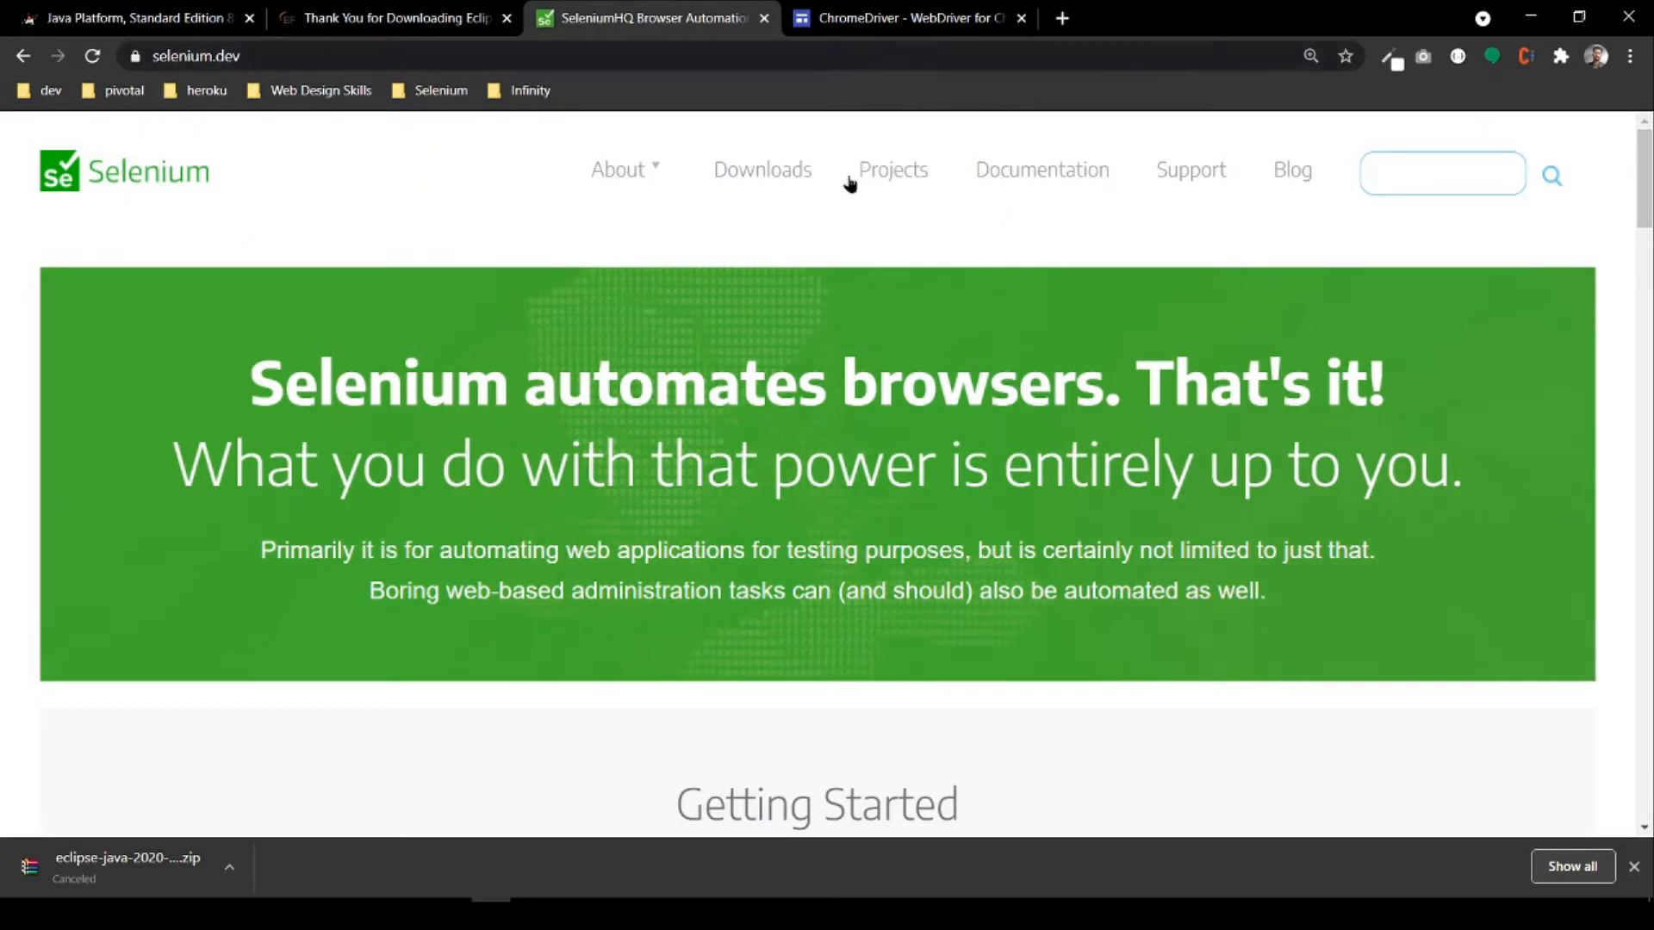
pyautogui.click(758, 173)
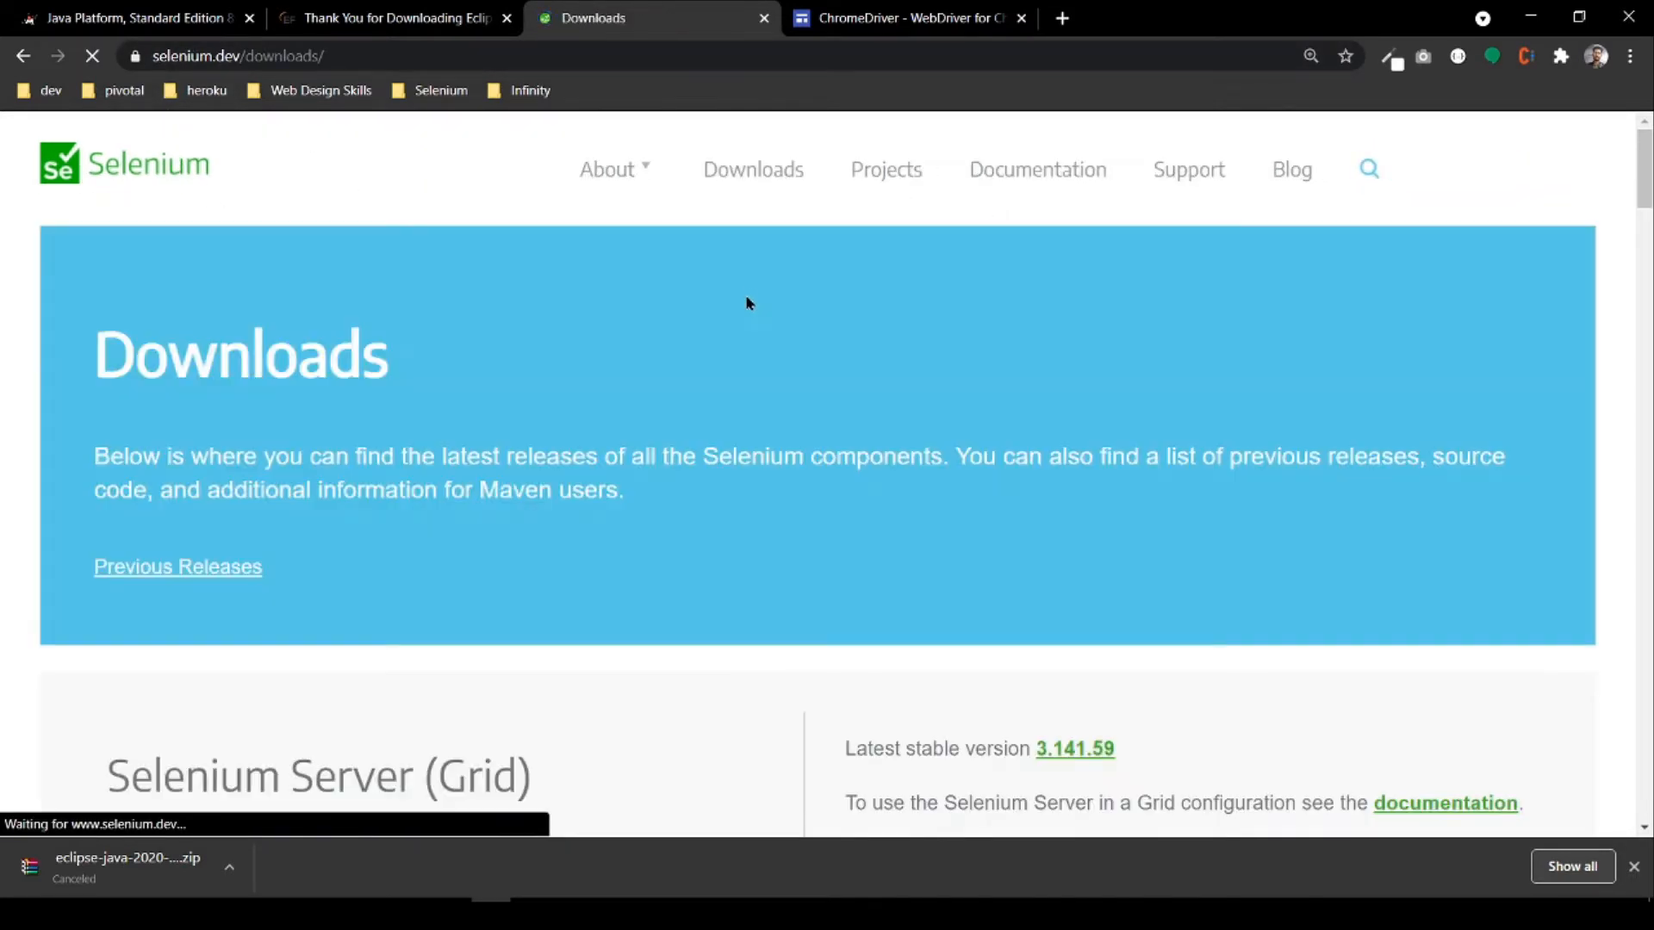
pyautogui.scroll(-15, 585, 469)
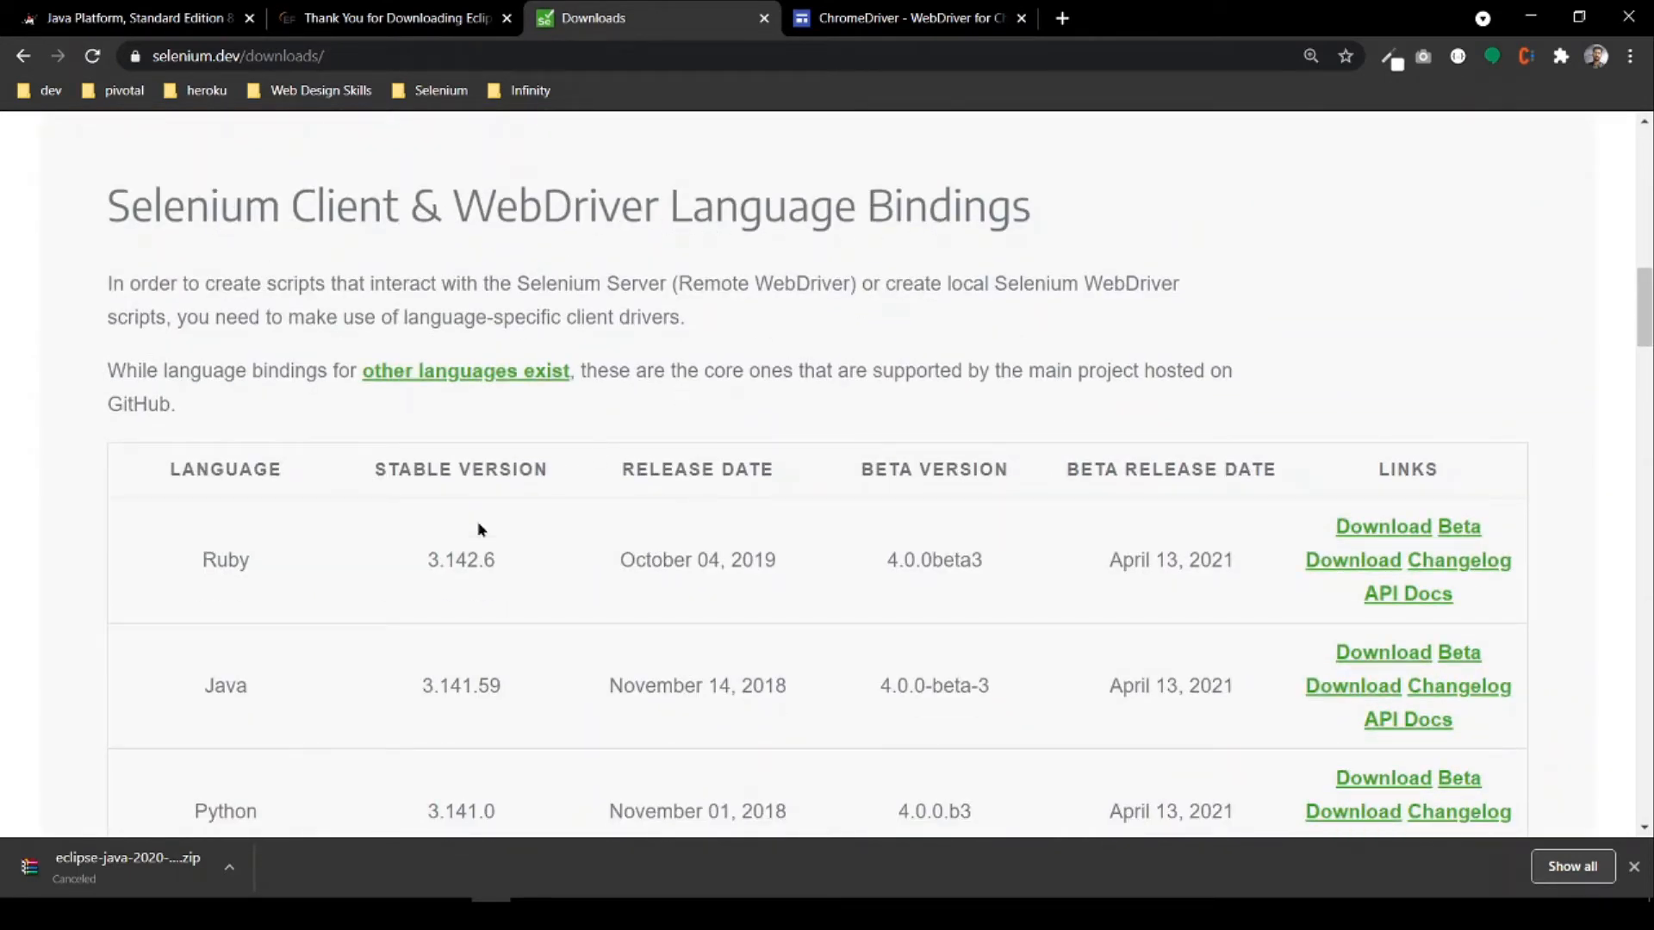
pyautogui.scroll(-1, 273, 644)
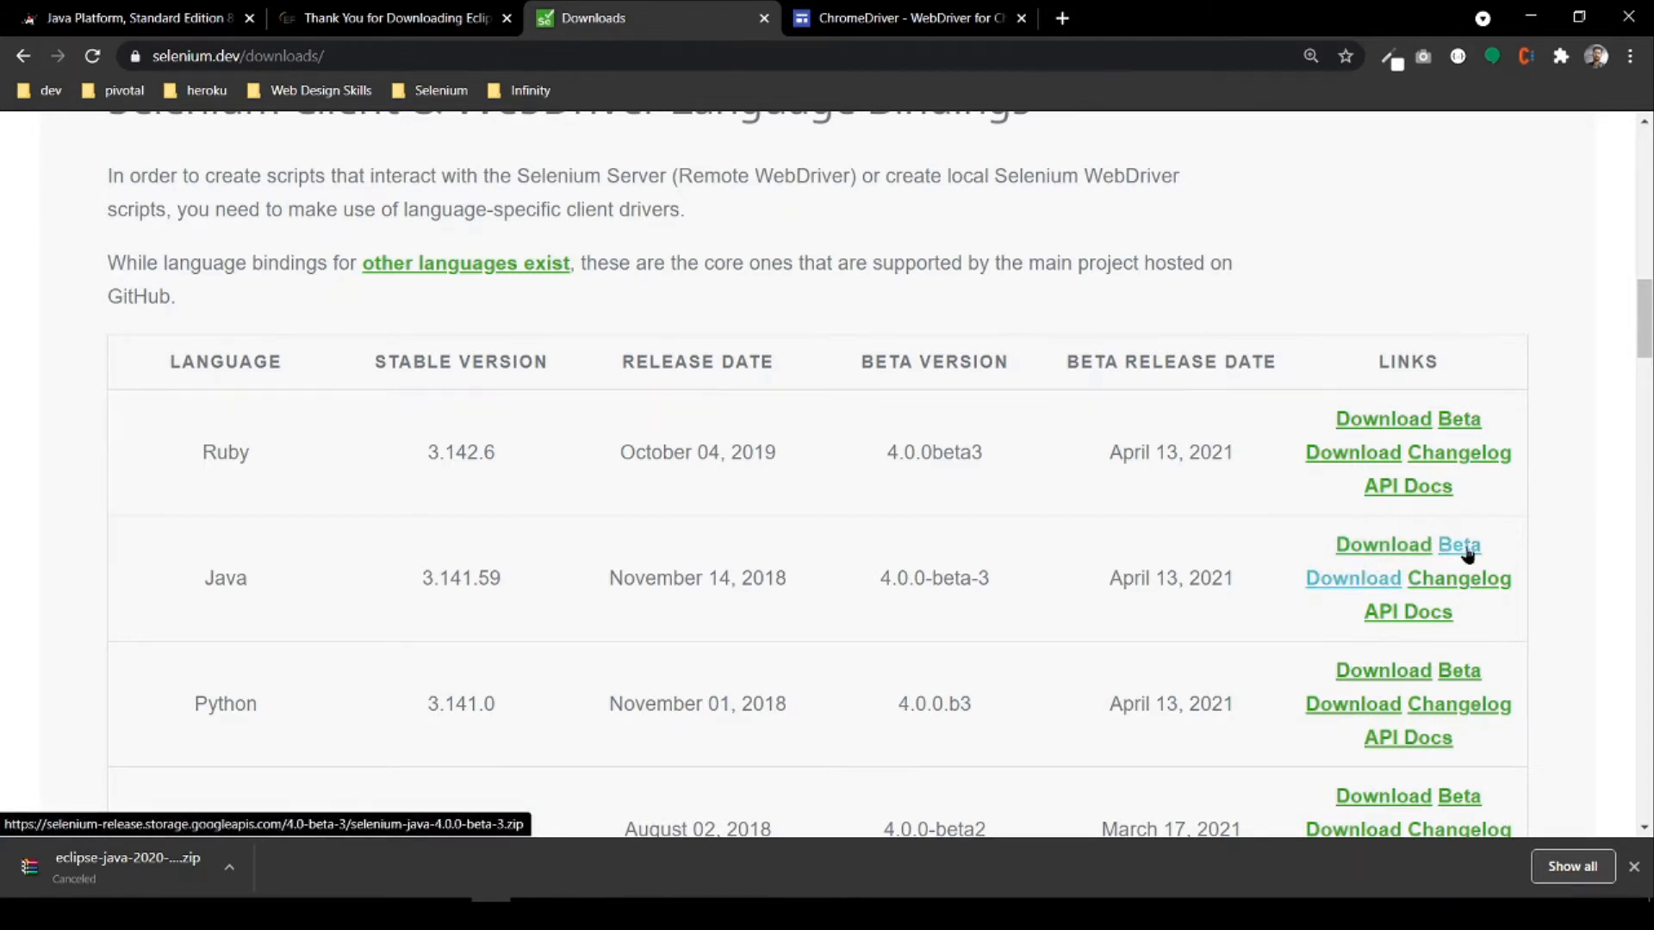
pyautogui.click(1397, 558)
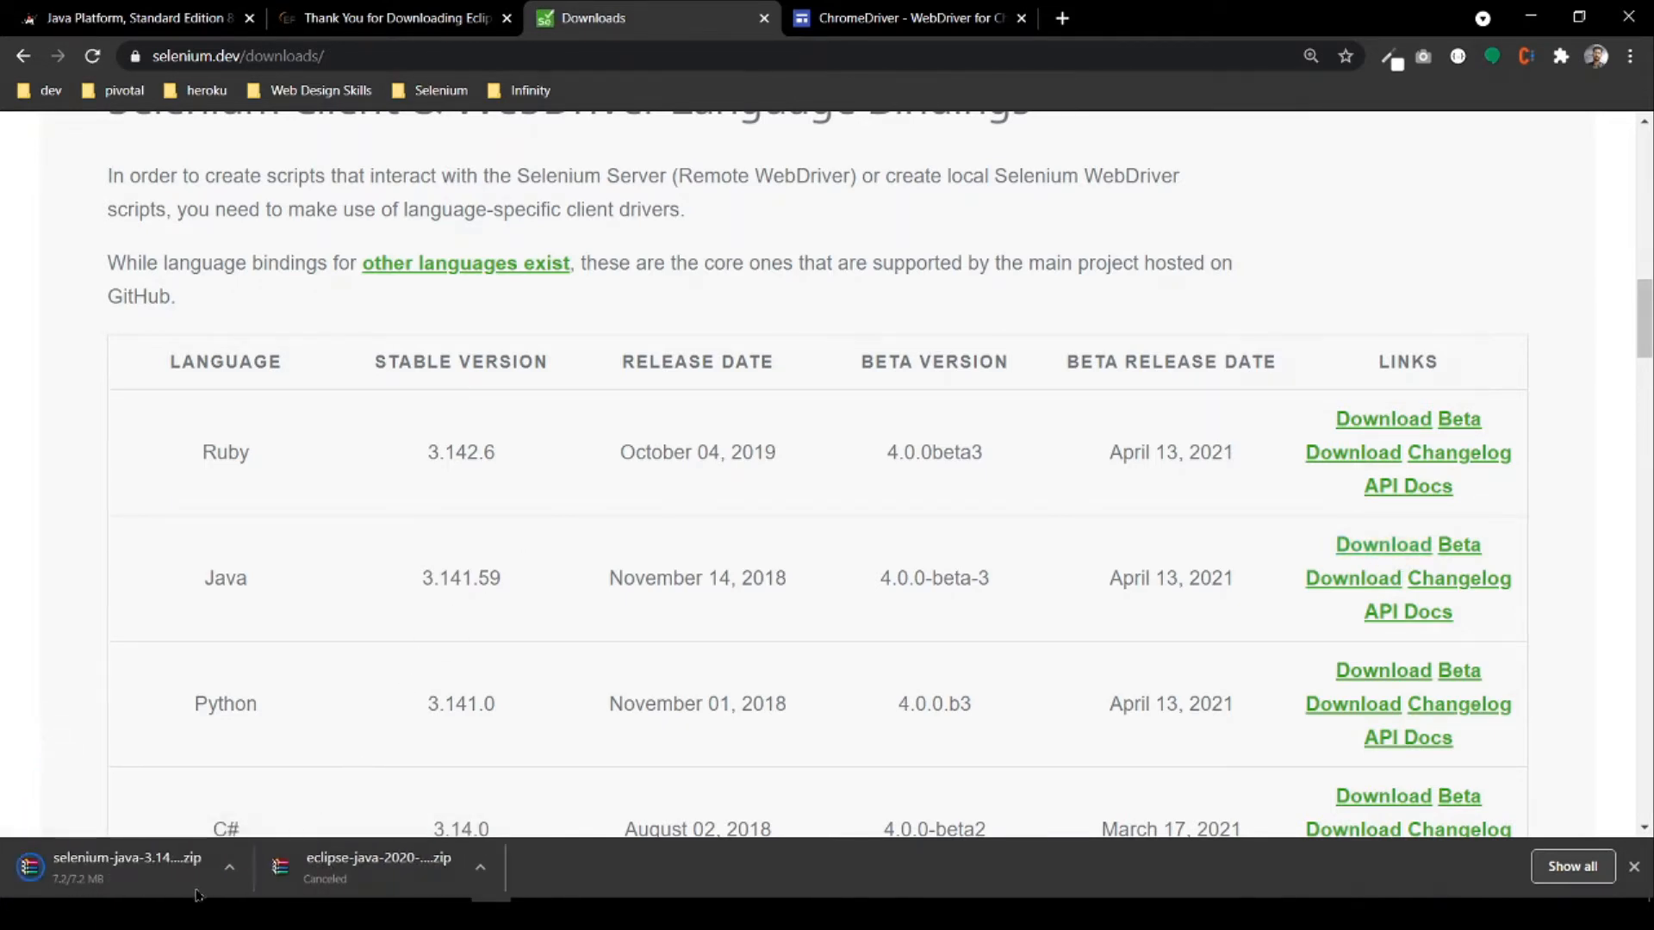
# Step: View the ChromeDriver current releases and check the installed browser version on the About Google Chrome page
pyautogui.click(858, 25)
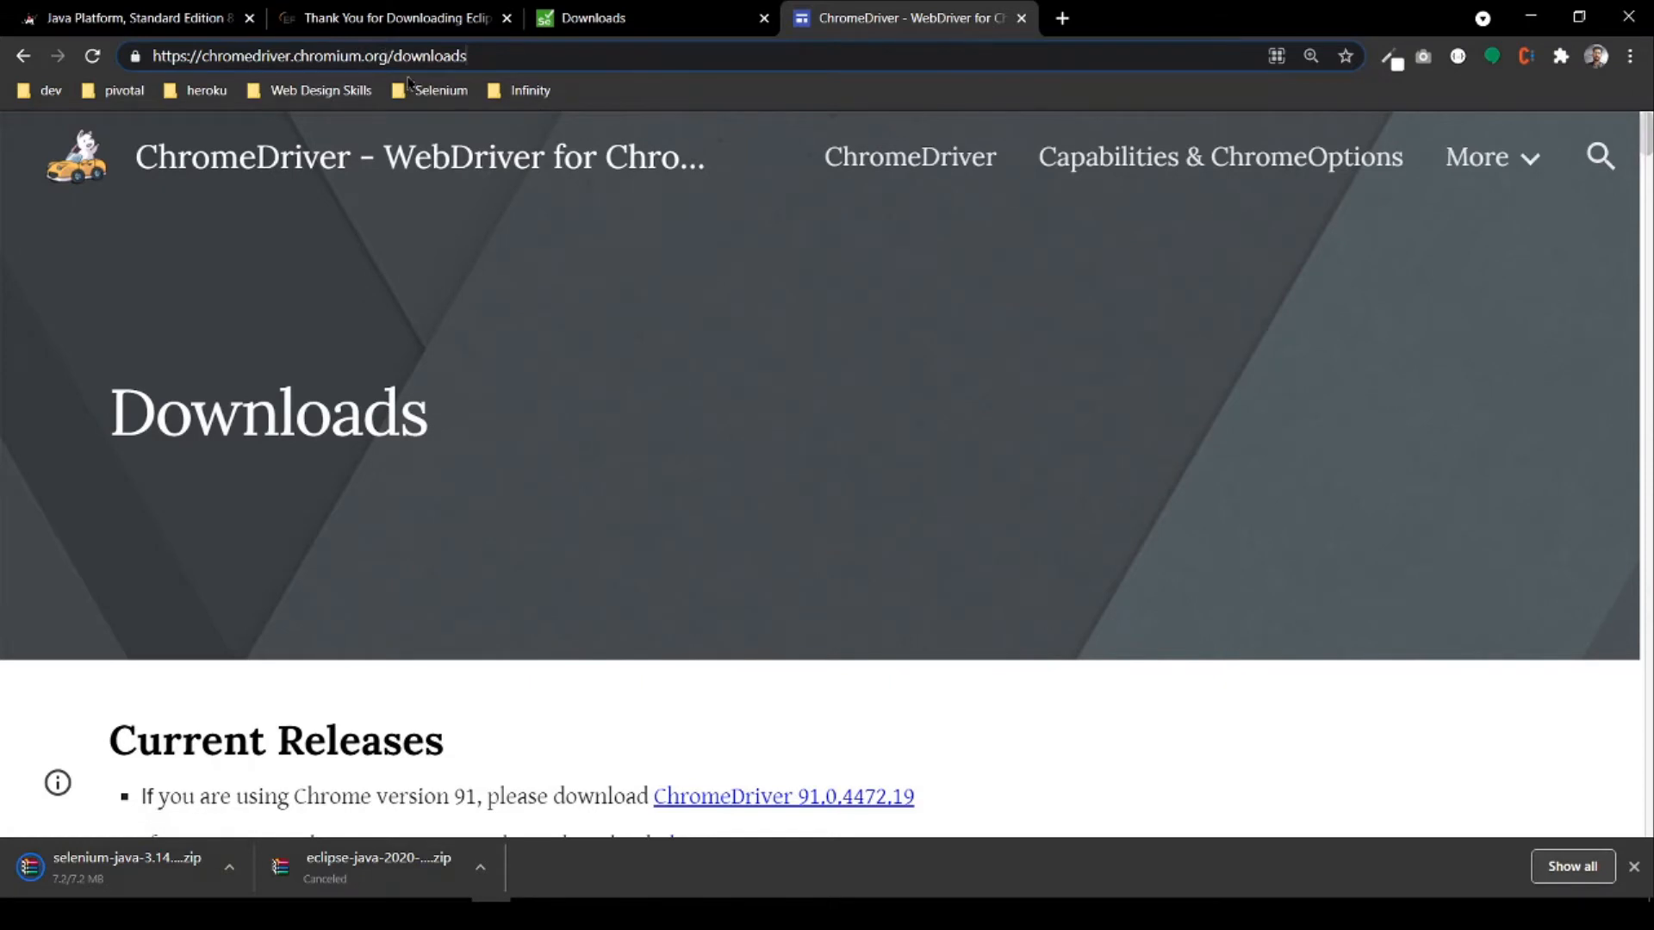
pyautogui.scroll(-5, 468, 251)
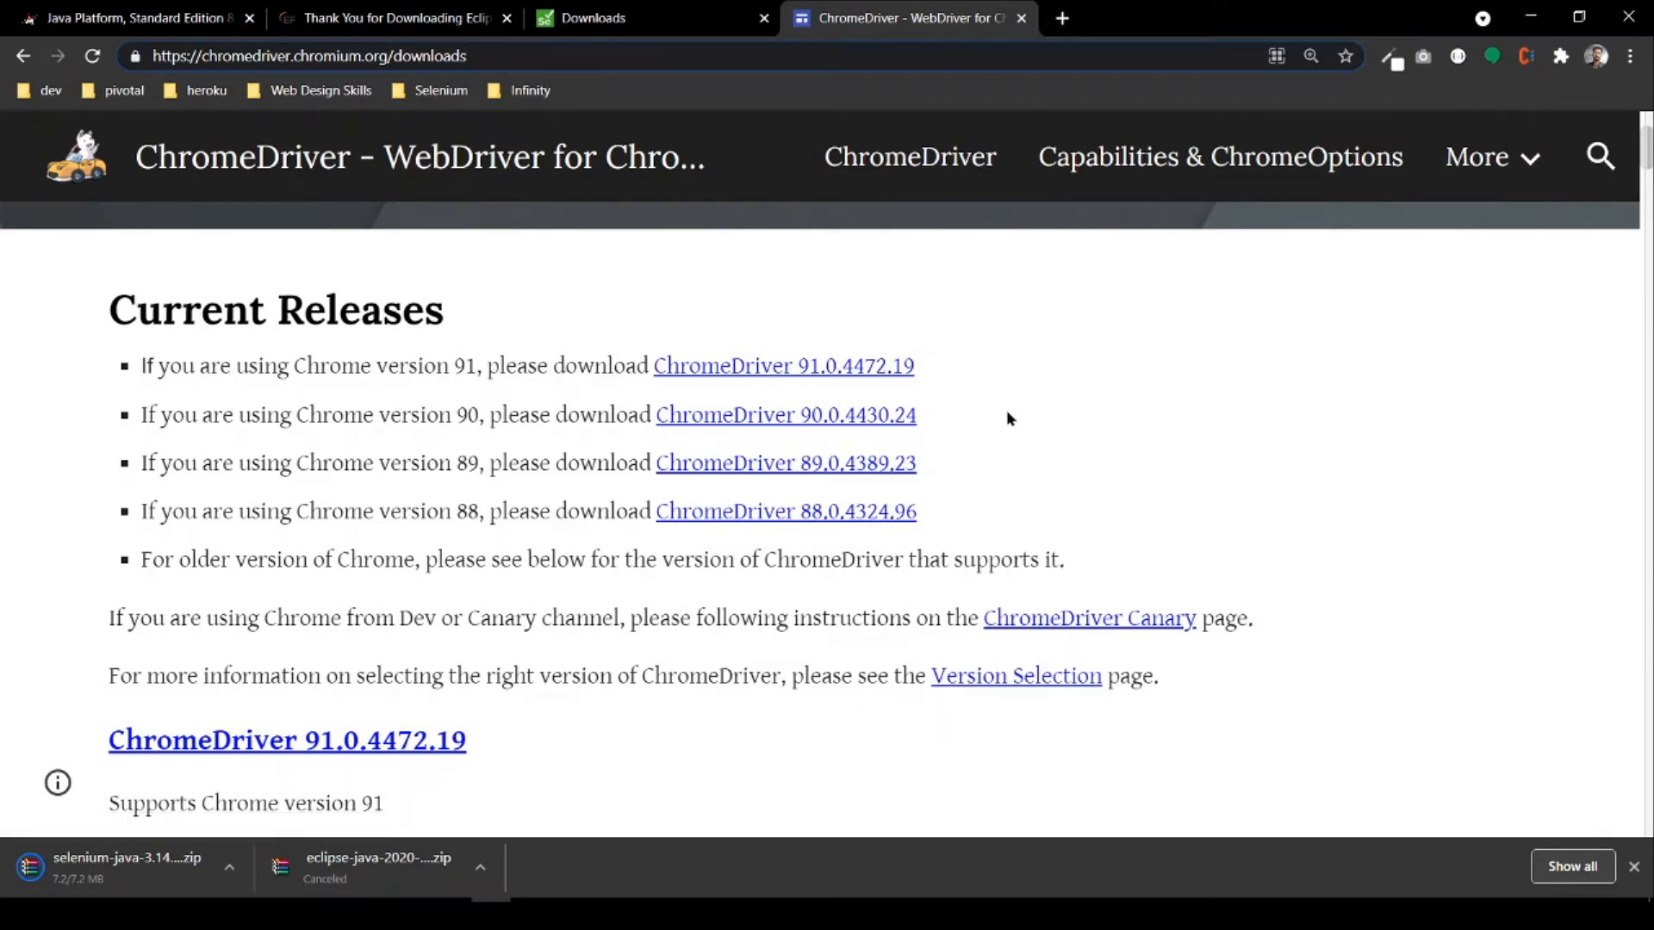
pyautogui.click(1062, 19)
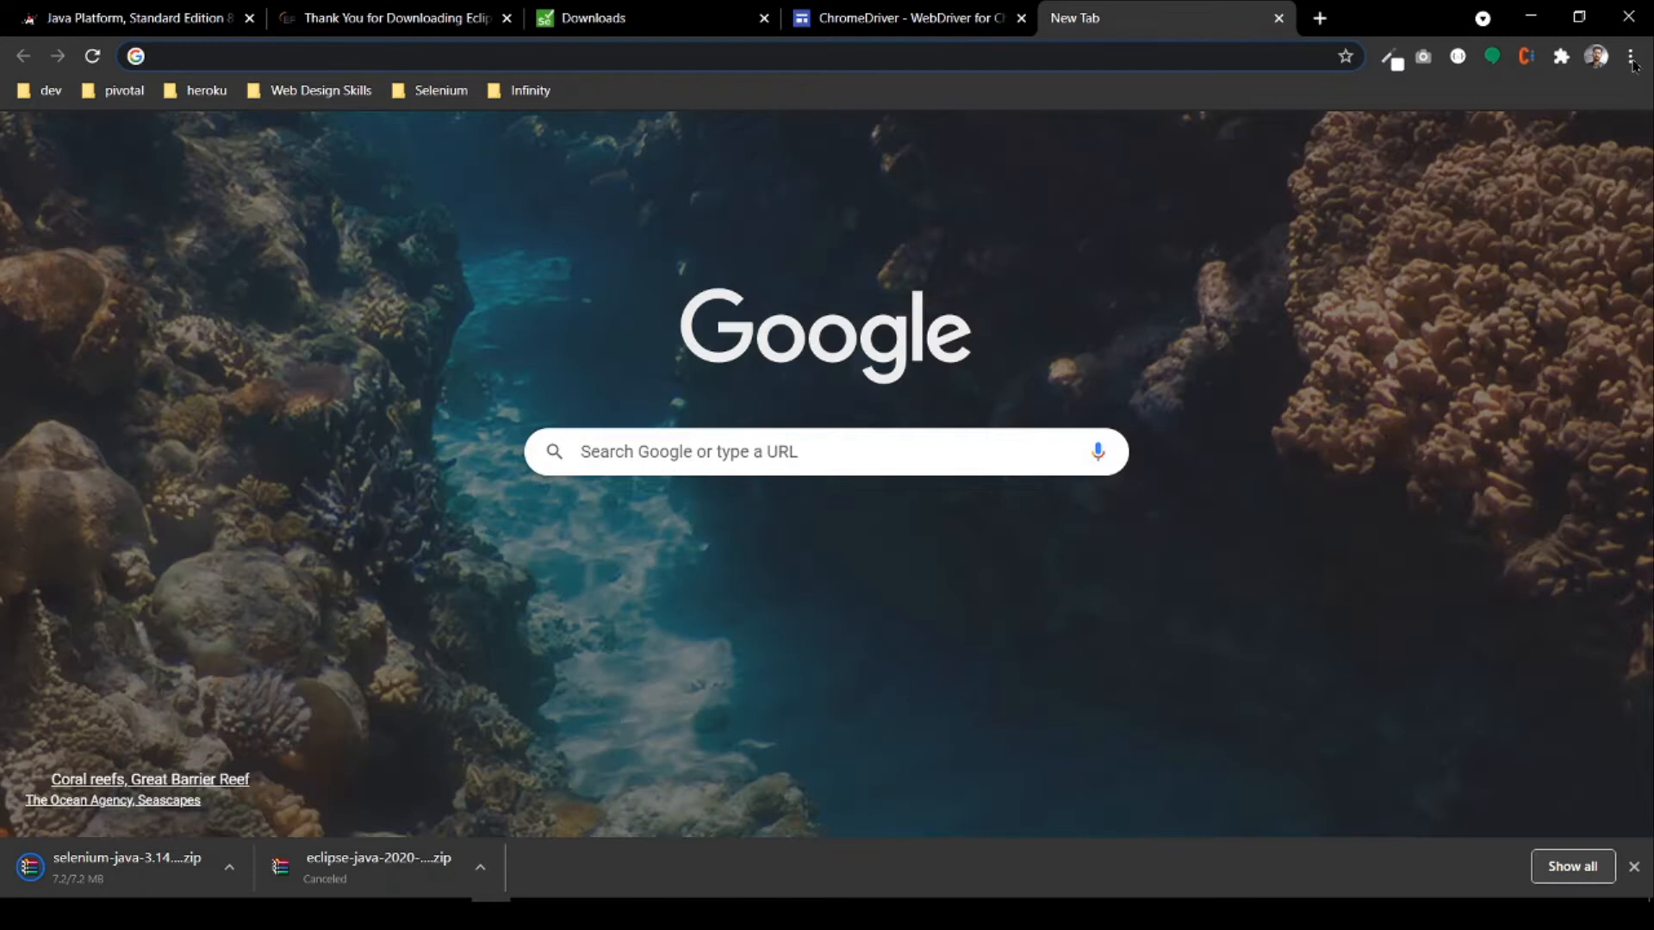
pyautogui.click(1630, 56)
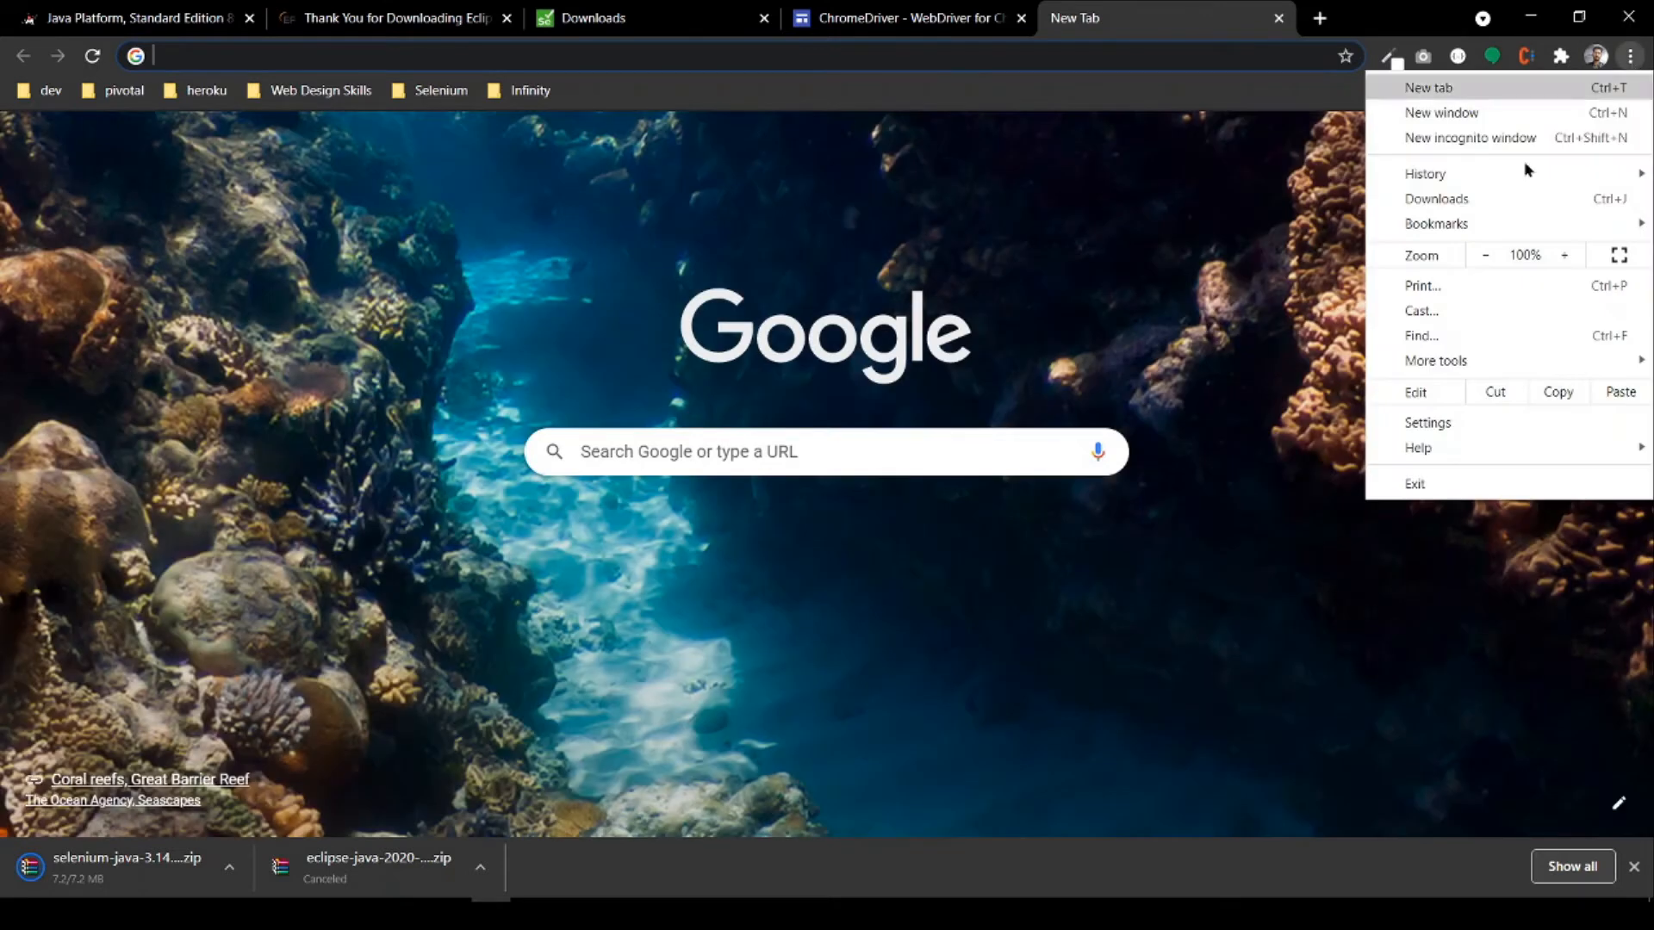
pyautogui.moveTo(1429, 456)
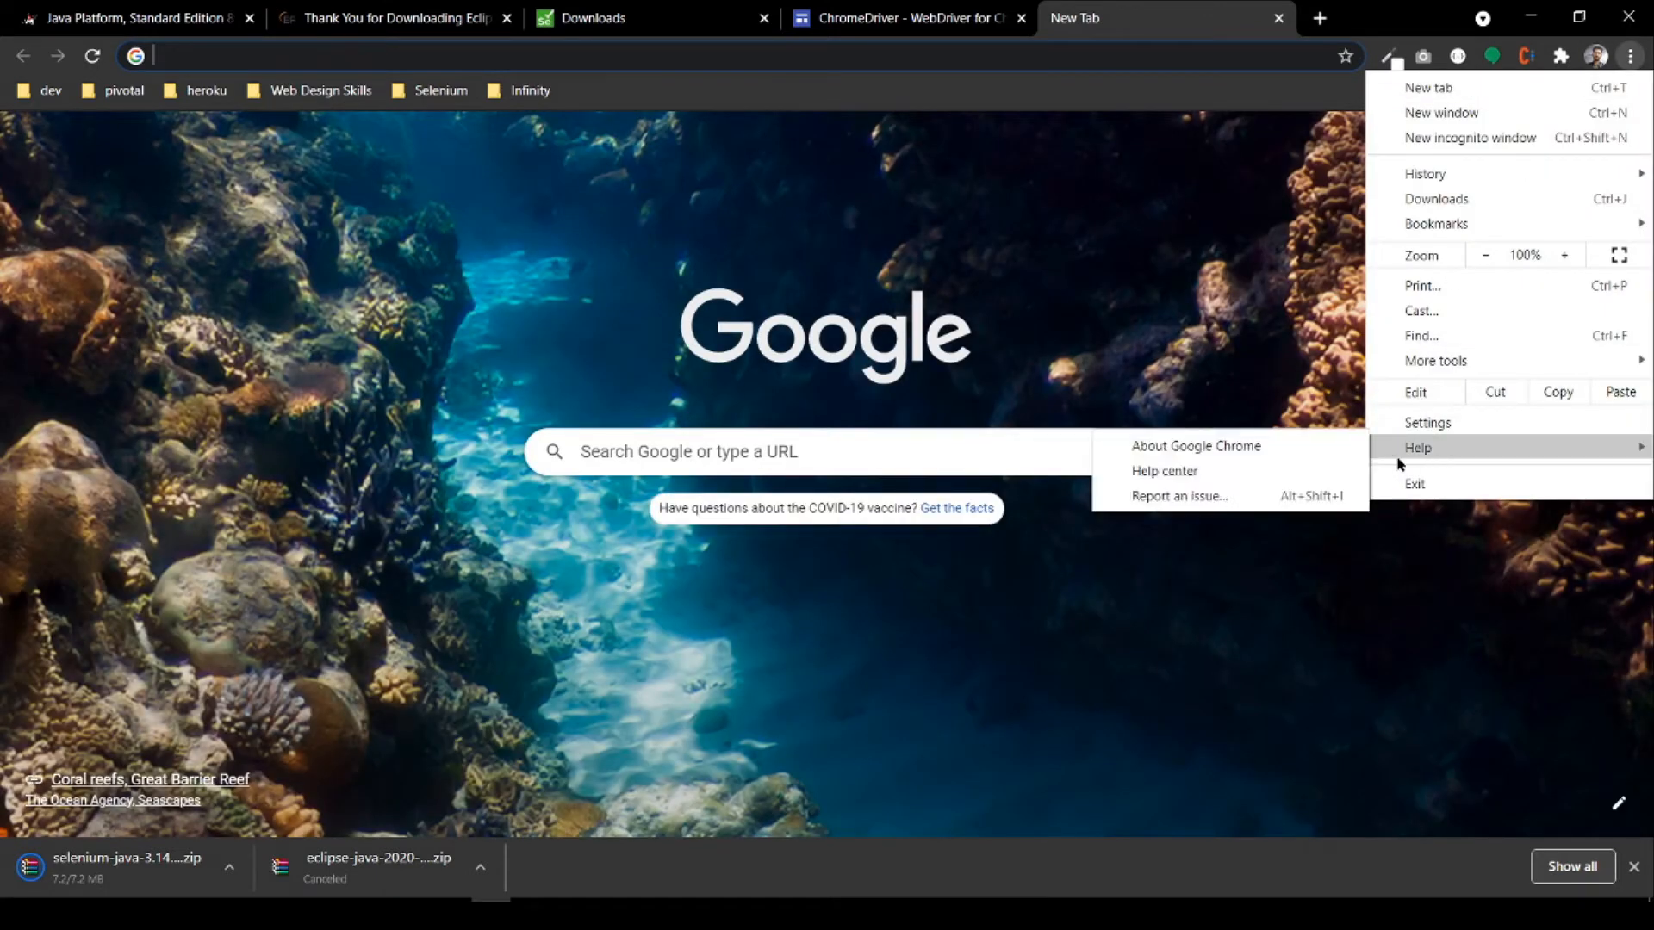
pyautogui.click(1320, 453)
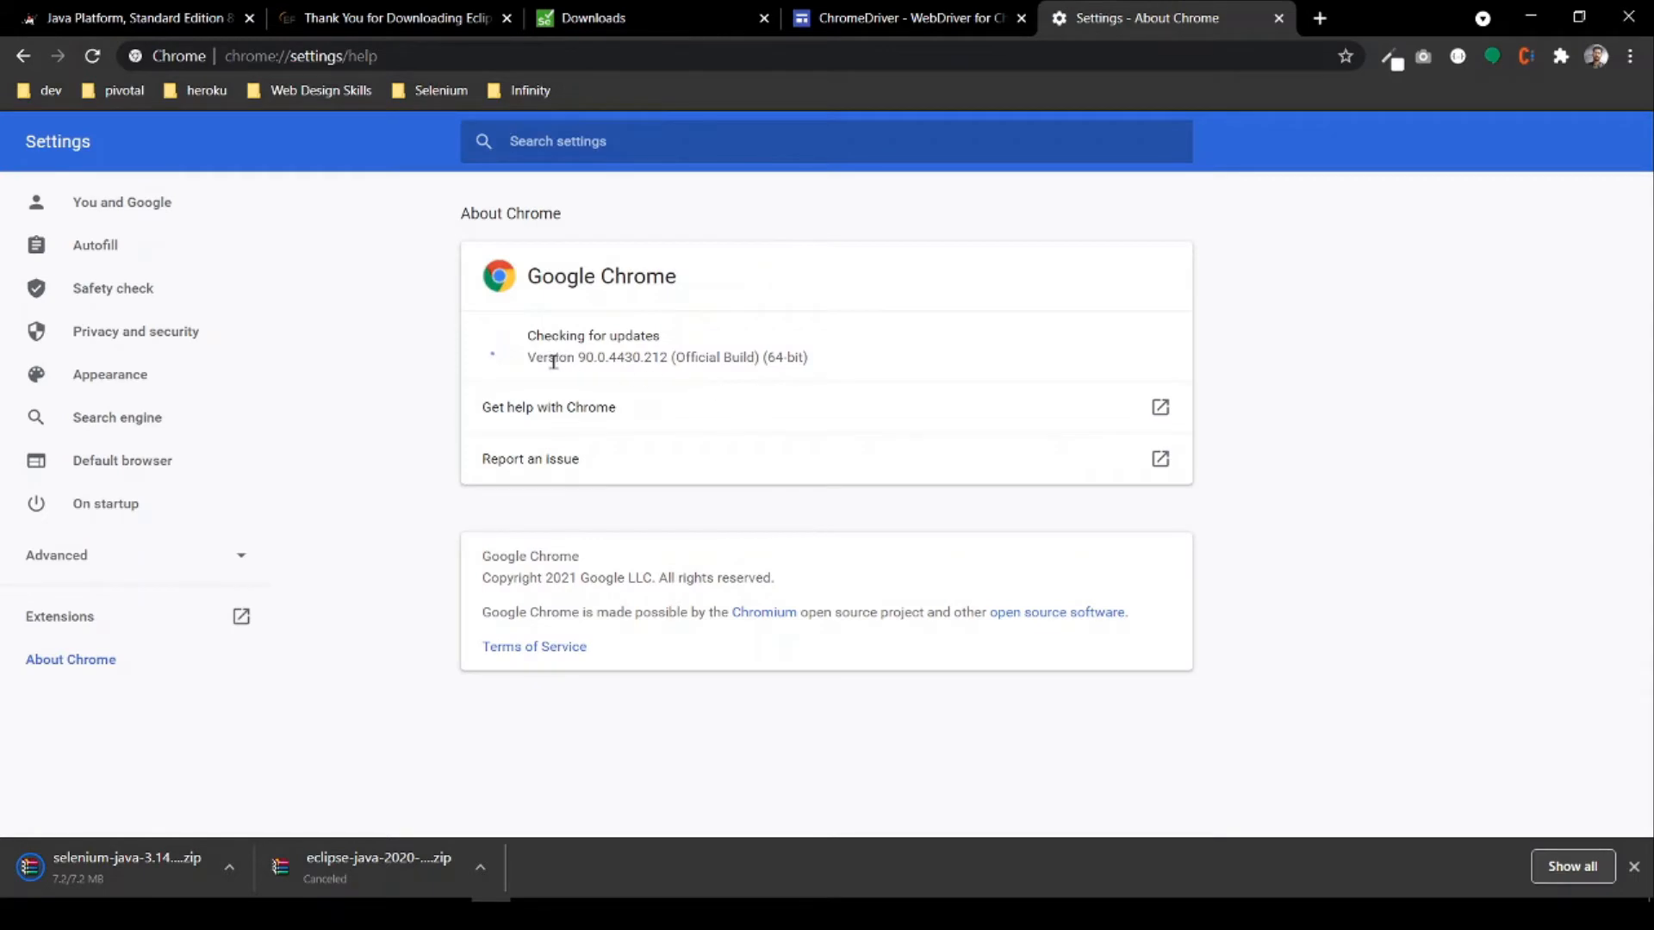
pyautogui.moveTo(576, 357); pyautogui.dragTo(674, 357)
# Step: Download chromedriver_win32.zip for ChromeDriver 90.0.4430.24 from the ChromeDriver releases
pyautogui.click(857, 20)
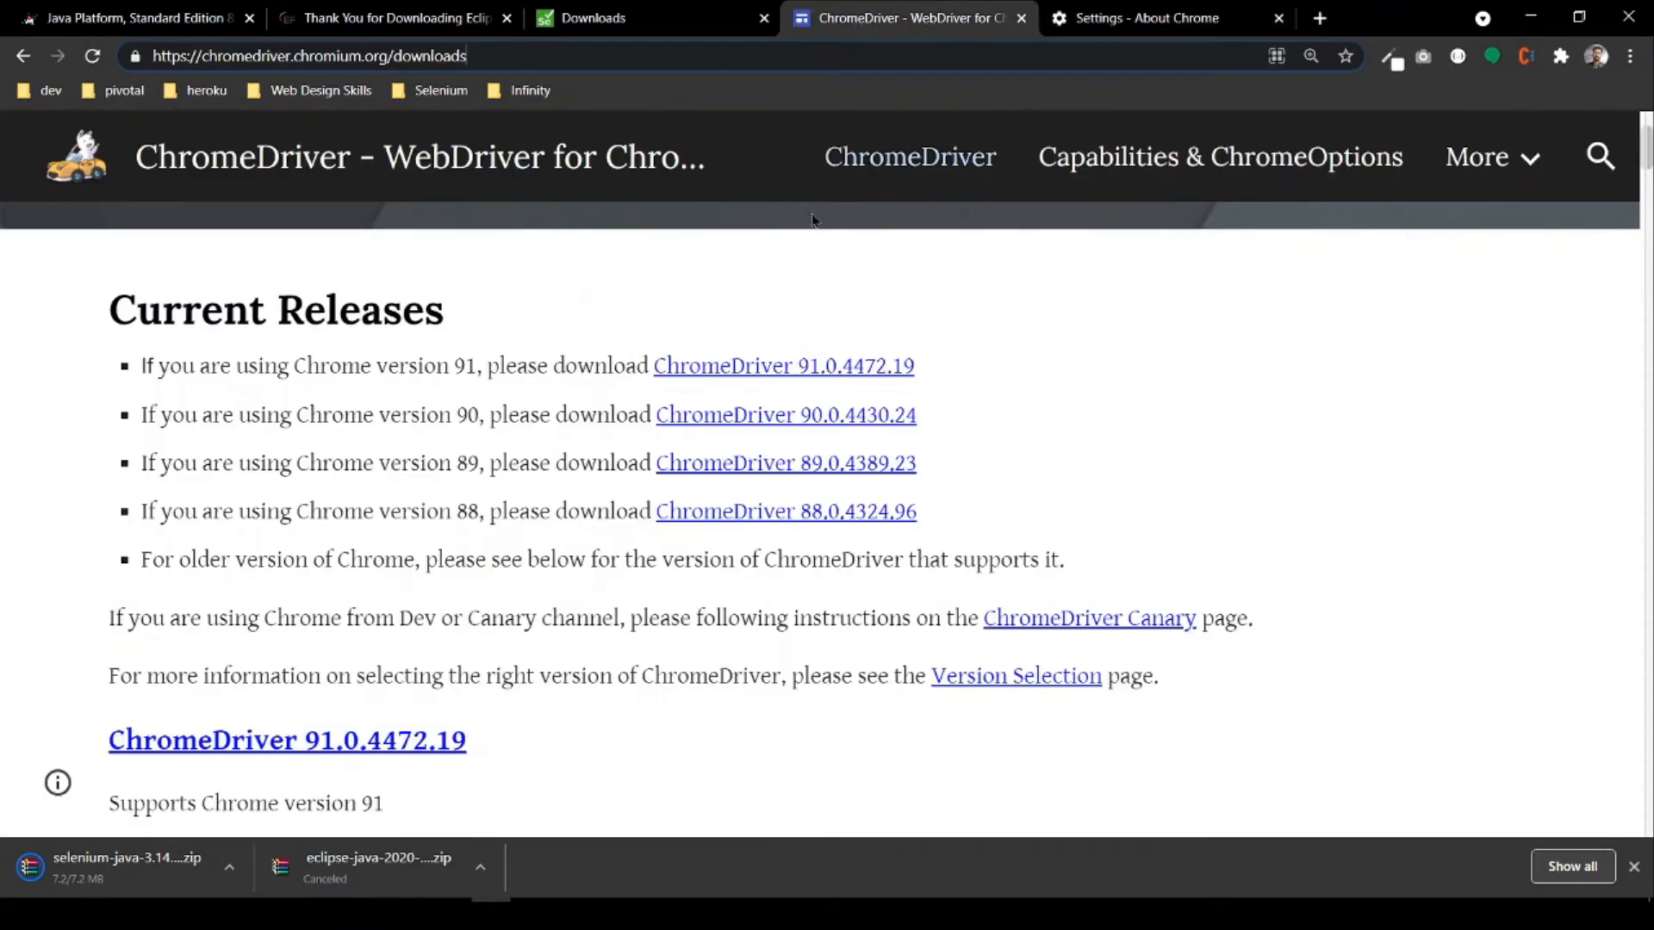
pyautogui.click(832, 423)
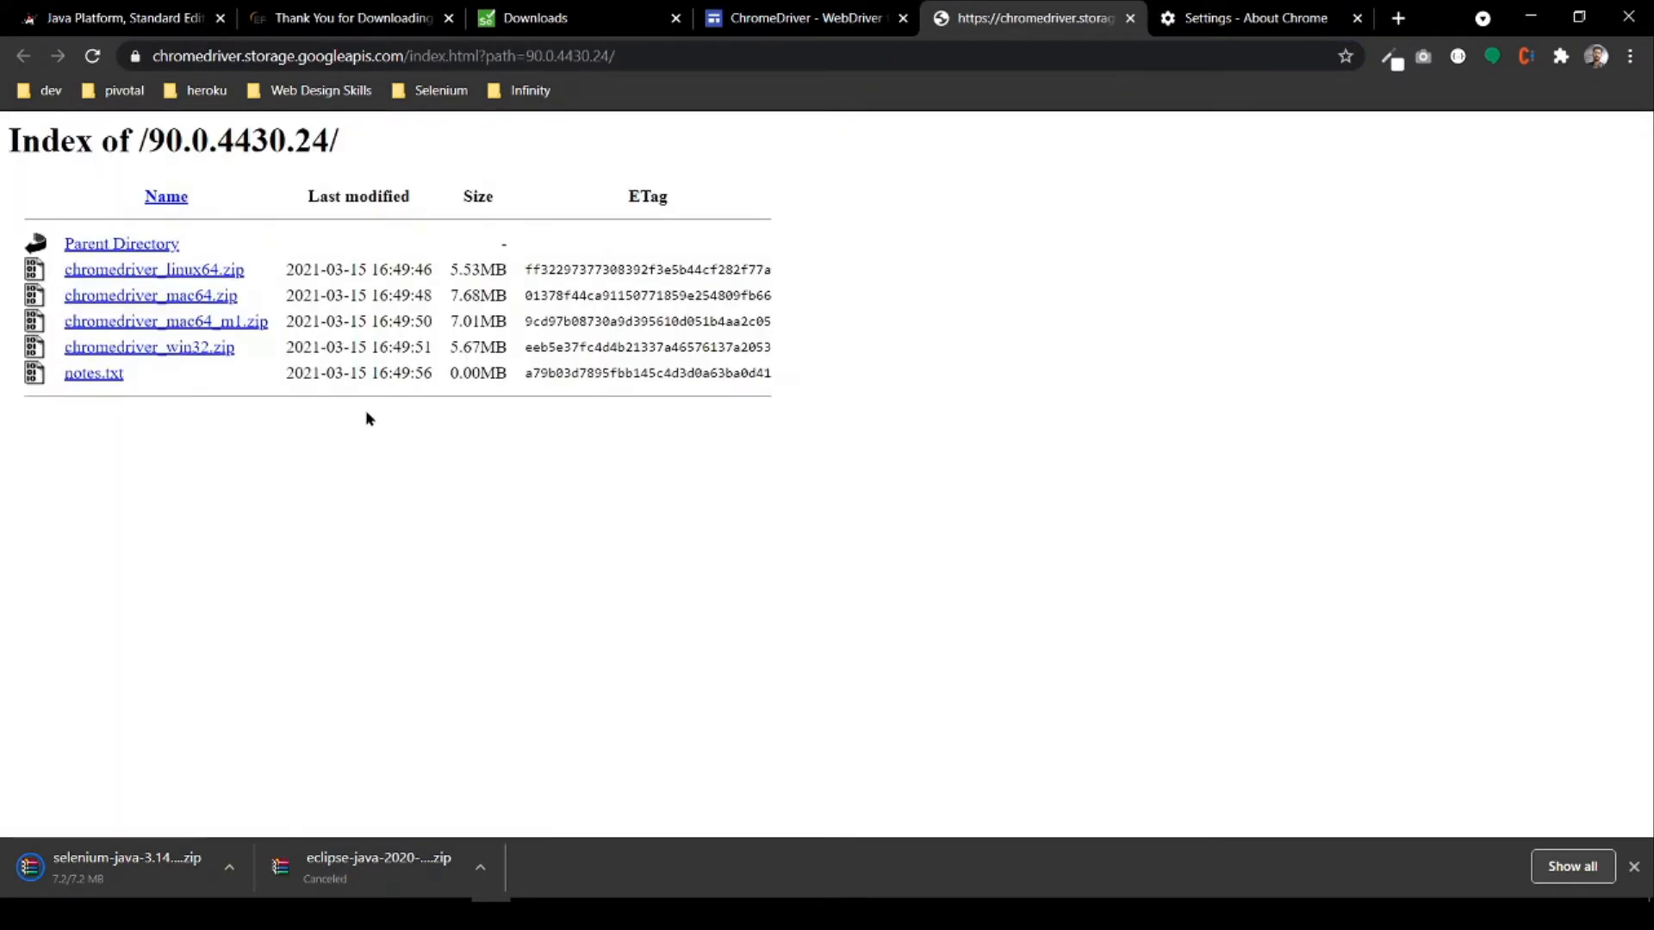
pyautogui.click(186, 349)
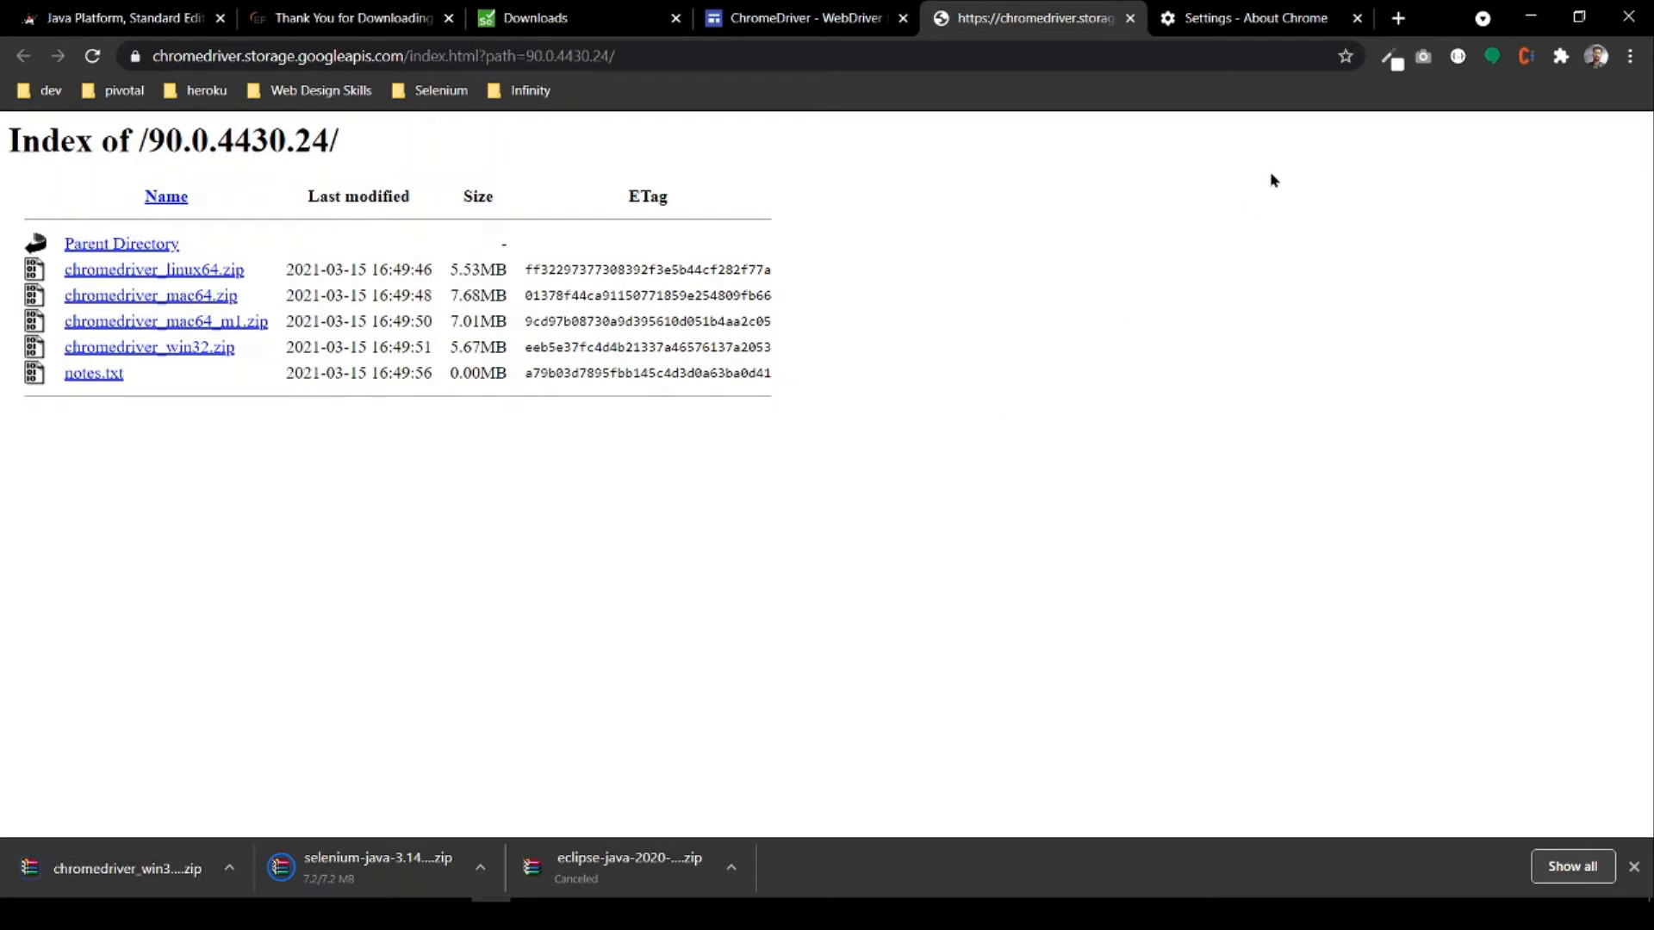
# Step: Minimize the browser and open the Selenium folder on the desktop in File Explorer
pyautogui.click(1527, 12)
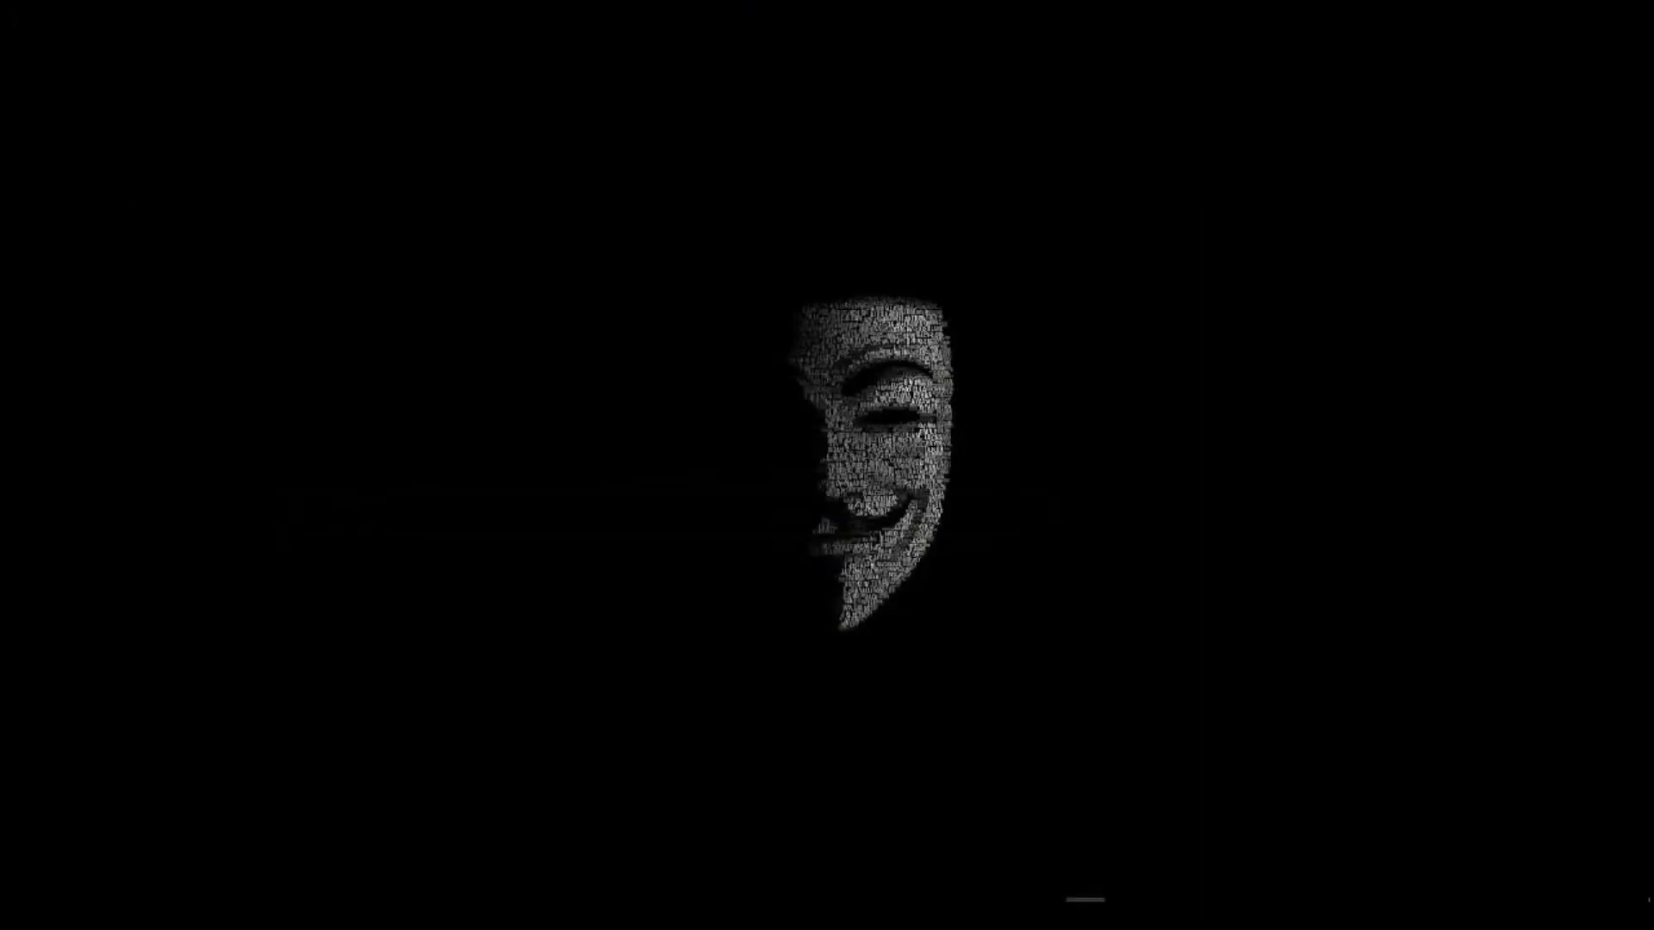
pyautogui.moveTo(0, 330); pyautogui.dragTo(170, 188)
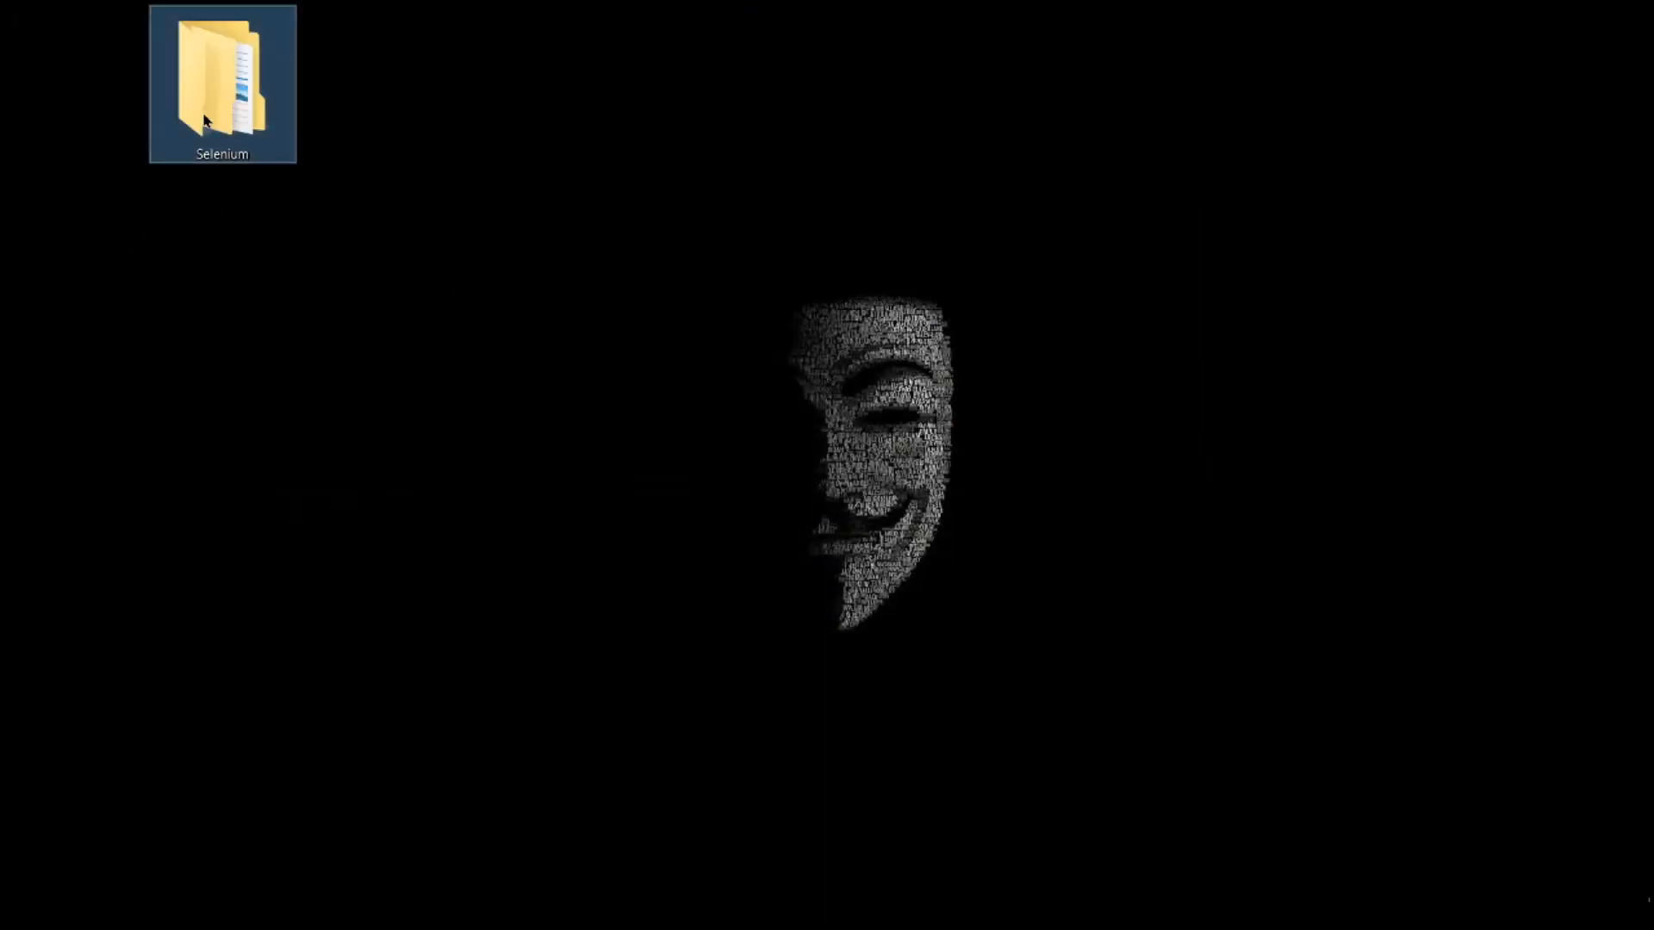
pyautogui.doubleClick(205, 121)
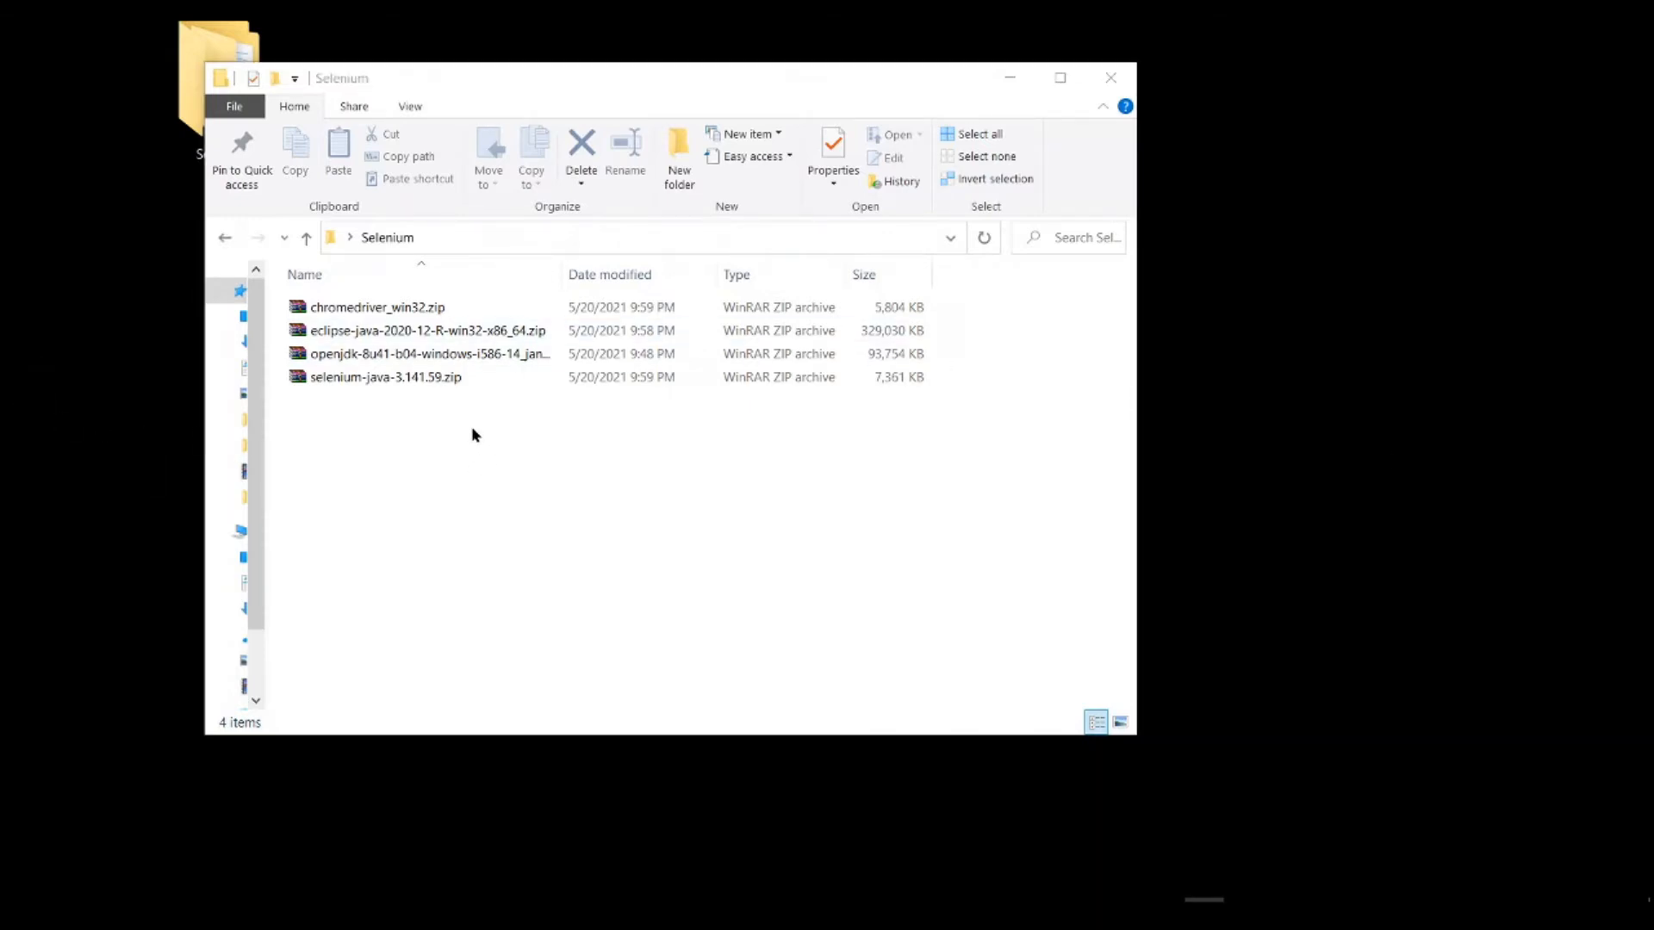
# Step: Extract the openjdk-8u41 zip archive with 7-Zip into a folder named after the archive
pyautogui.click(377, 356)
pyautogui.rightClick(377, 357)
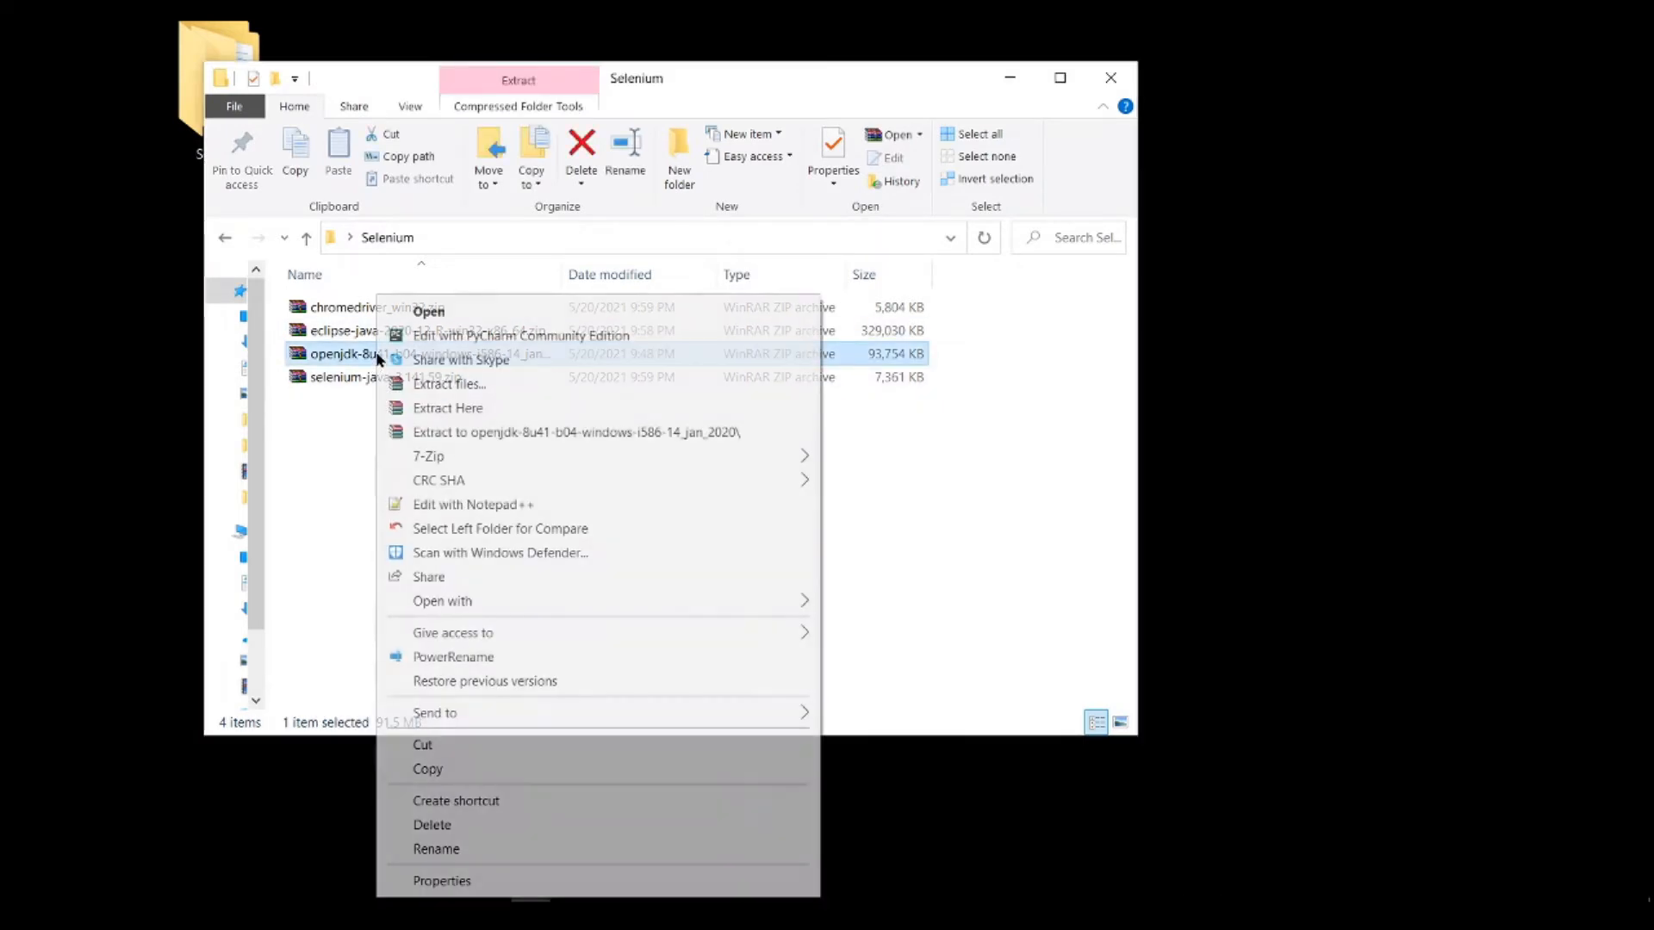
pyautogui.moveTo(447, 452)
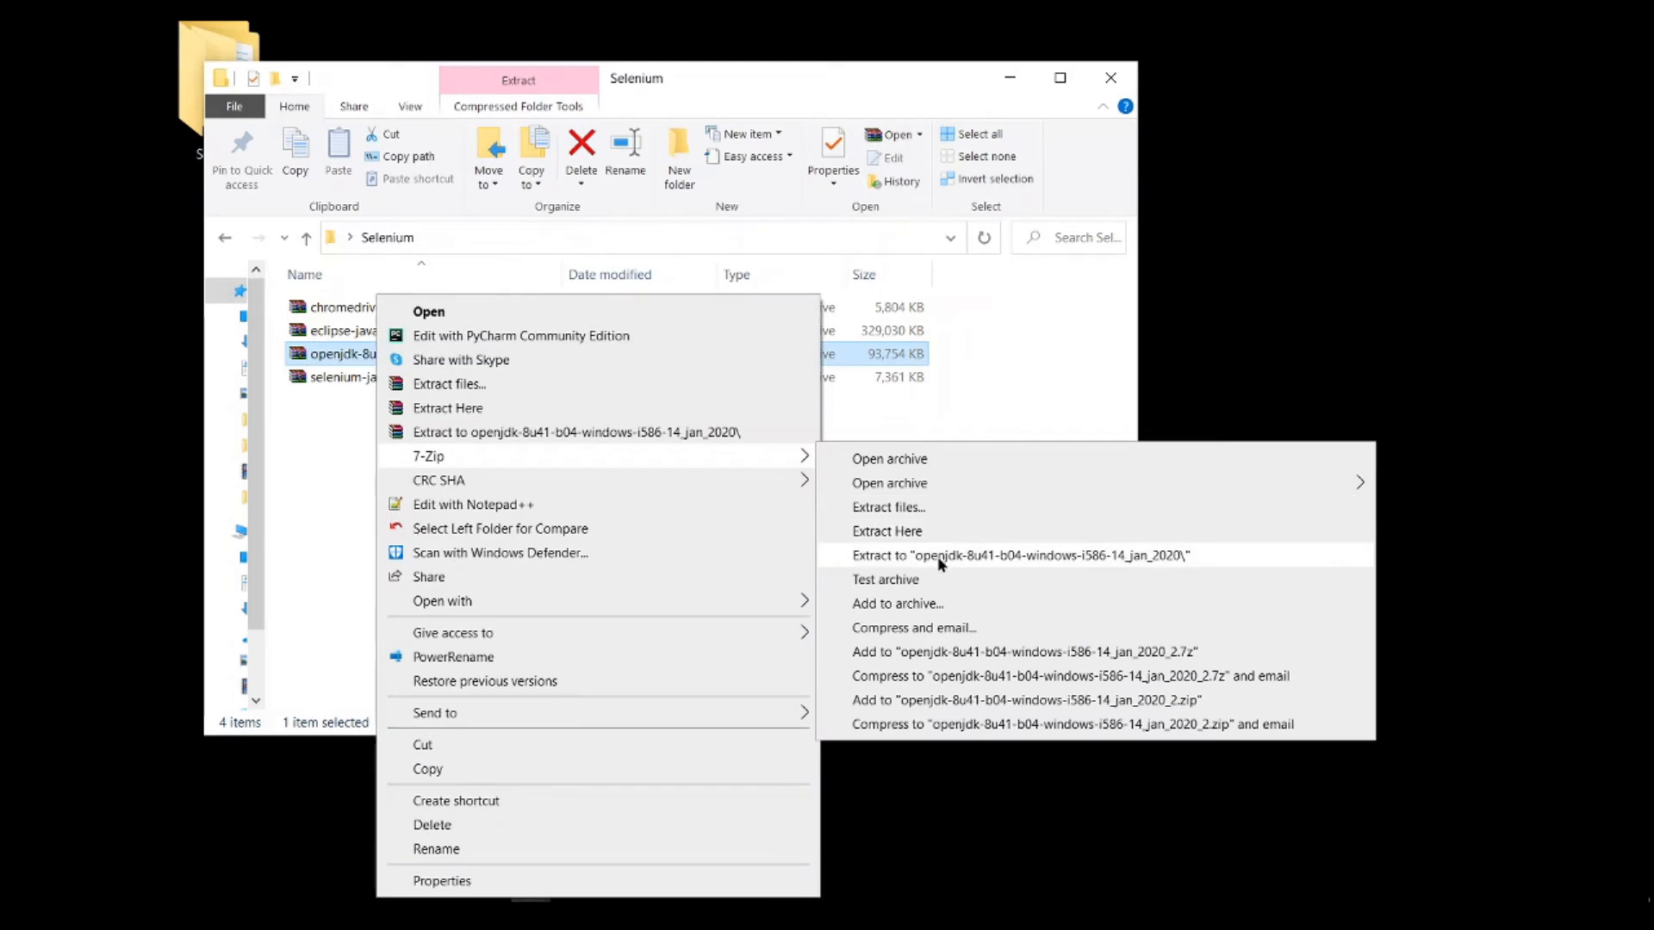
pyautogui.click(941, 564)
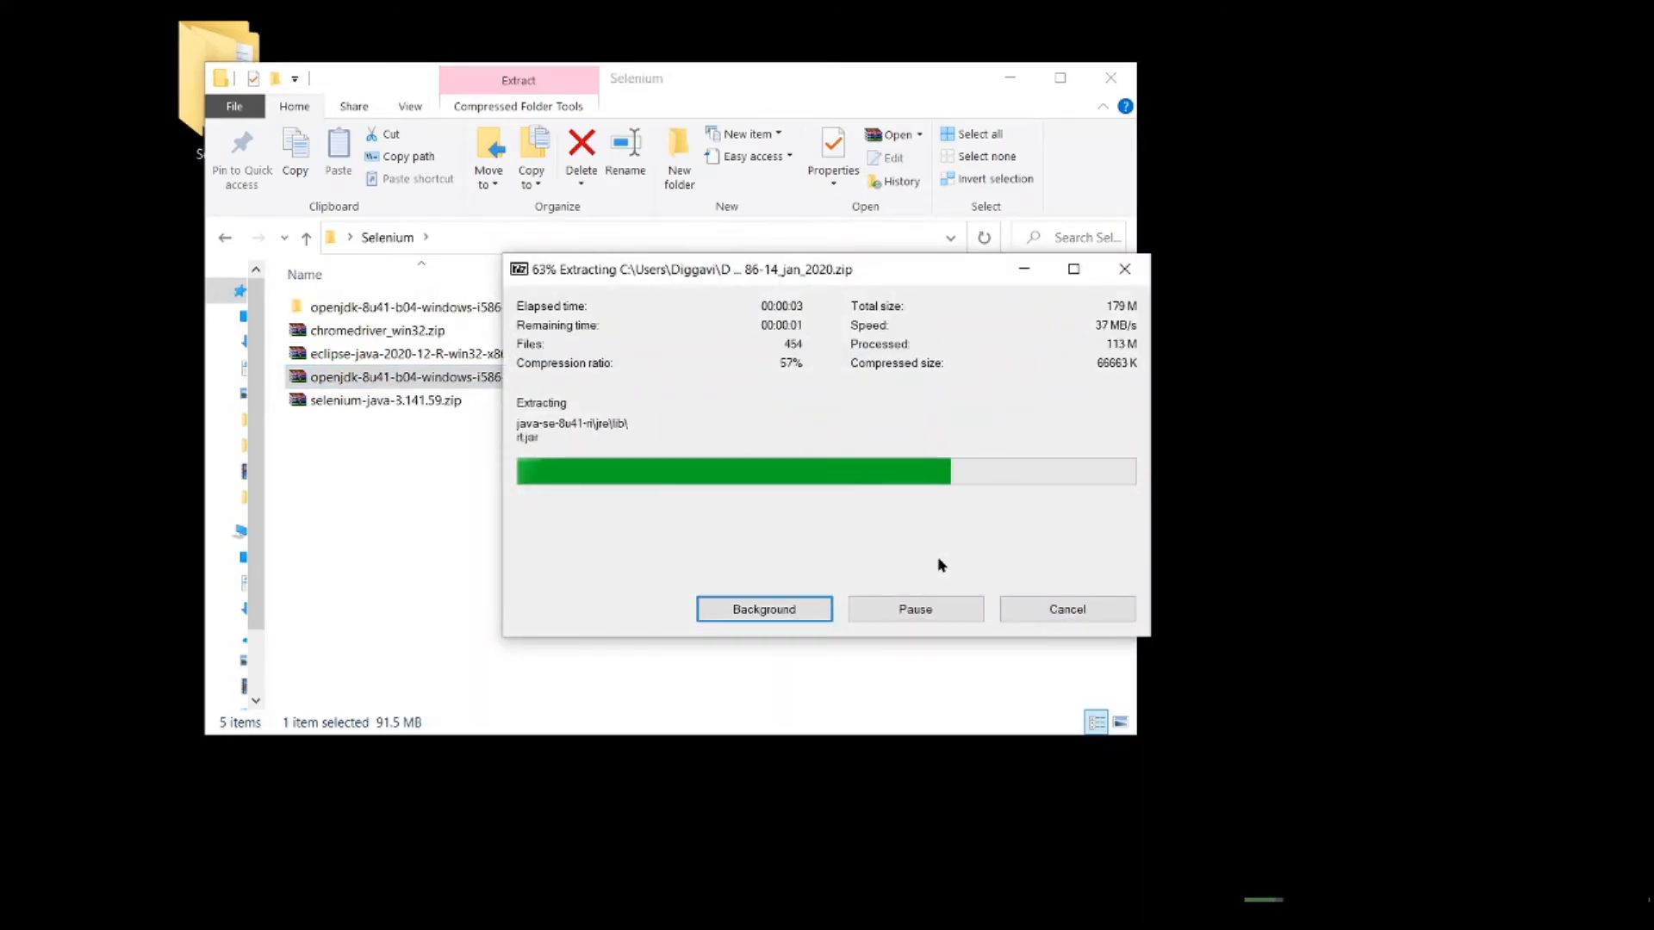
# Step: Rename the extracted OpenJDK folder as java-8
pyautogui.click(387, 309)
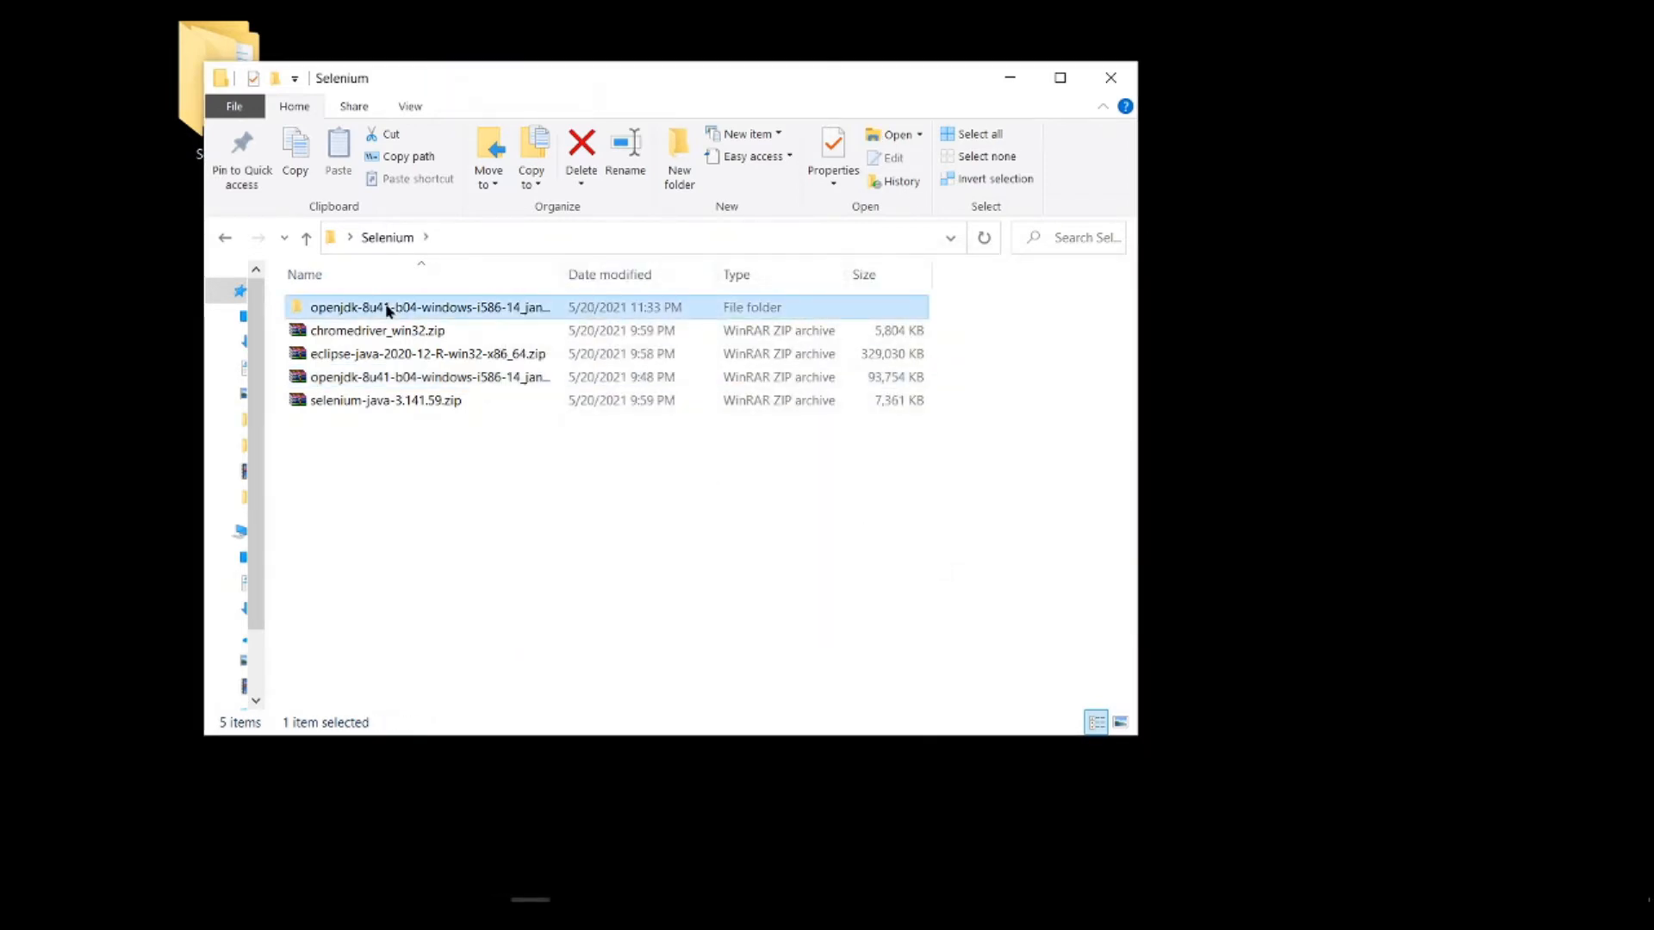
pyautogui.press('F2')
pyautogui.write('java-8')
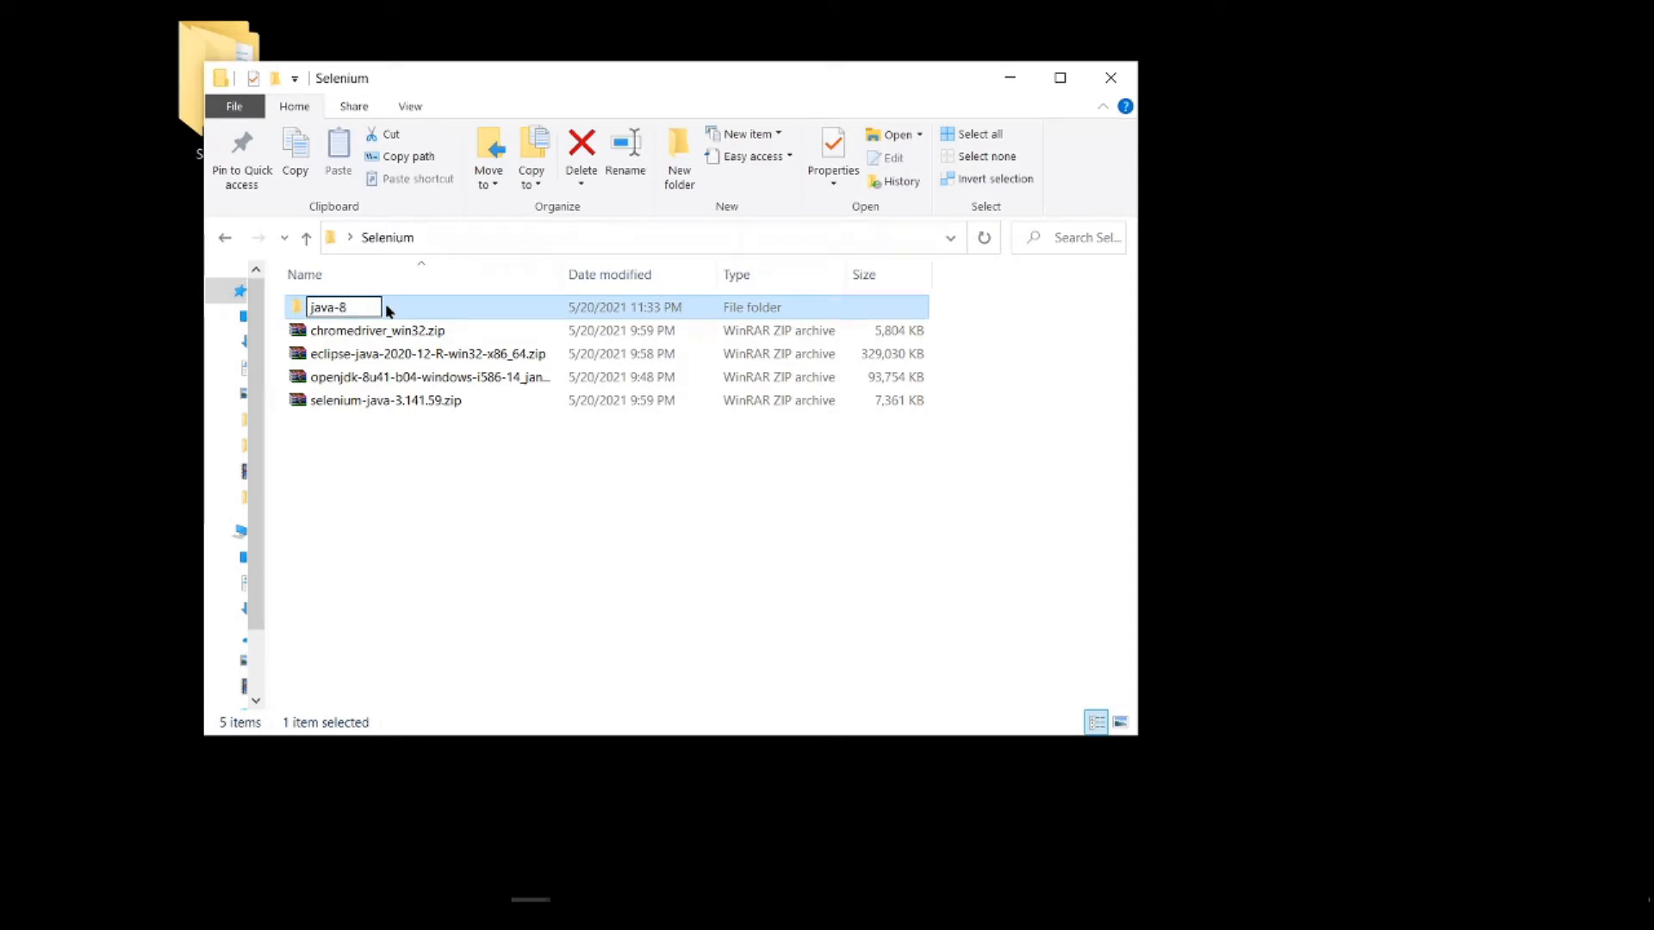
pyautogui.press('Return')
pyautogui.click(436, 529)
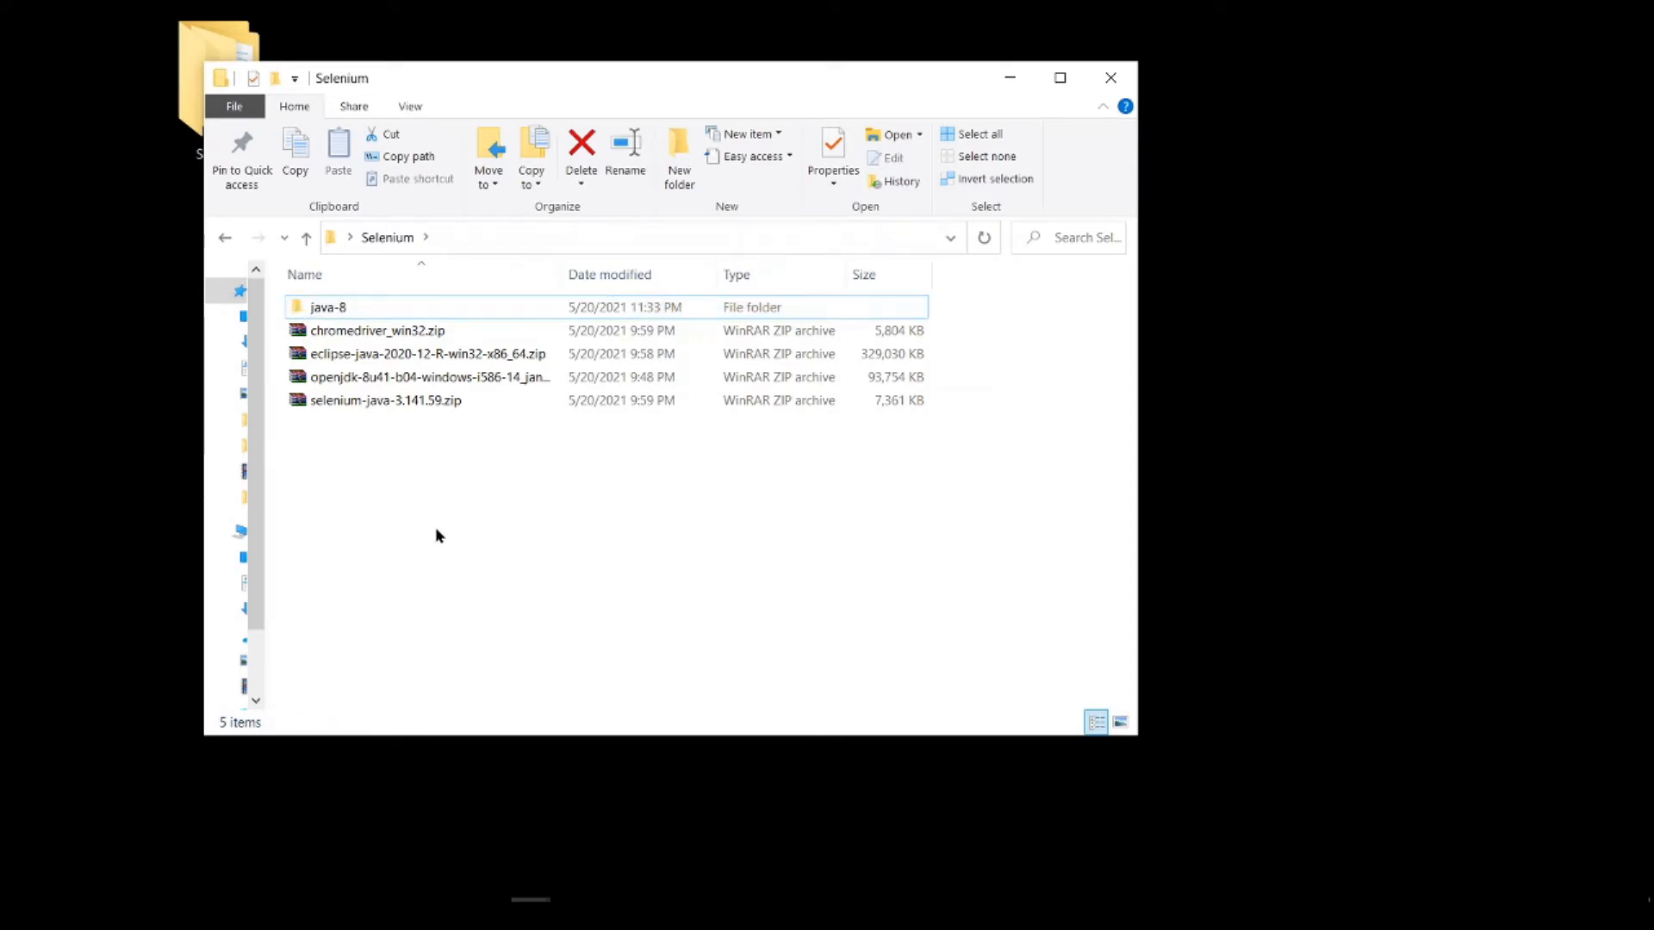
# Step: Open the java-8 folder and the java-se-8u41-ri folder inside it
pyautogui.doubleClick(354, 310)
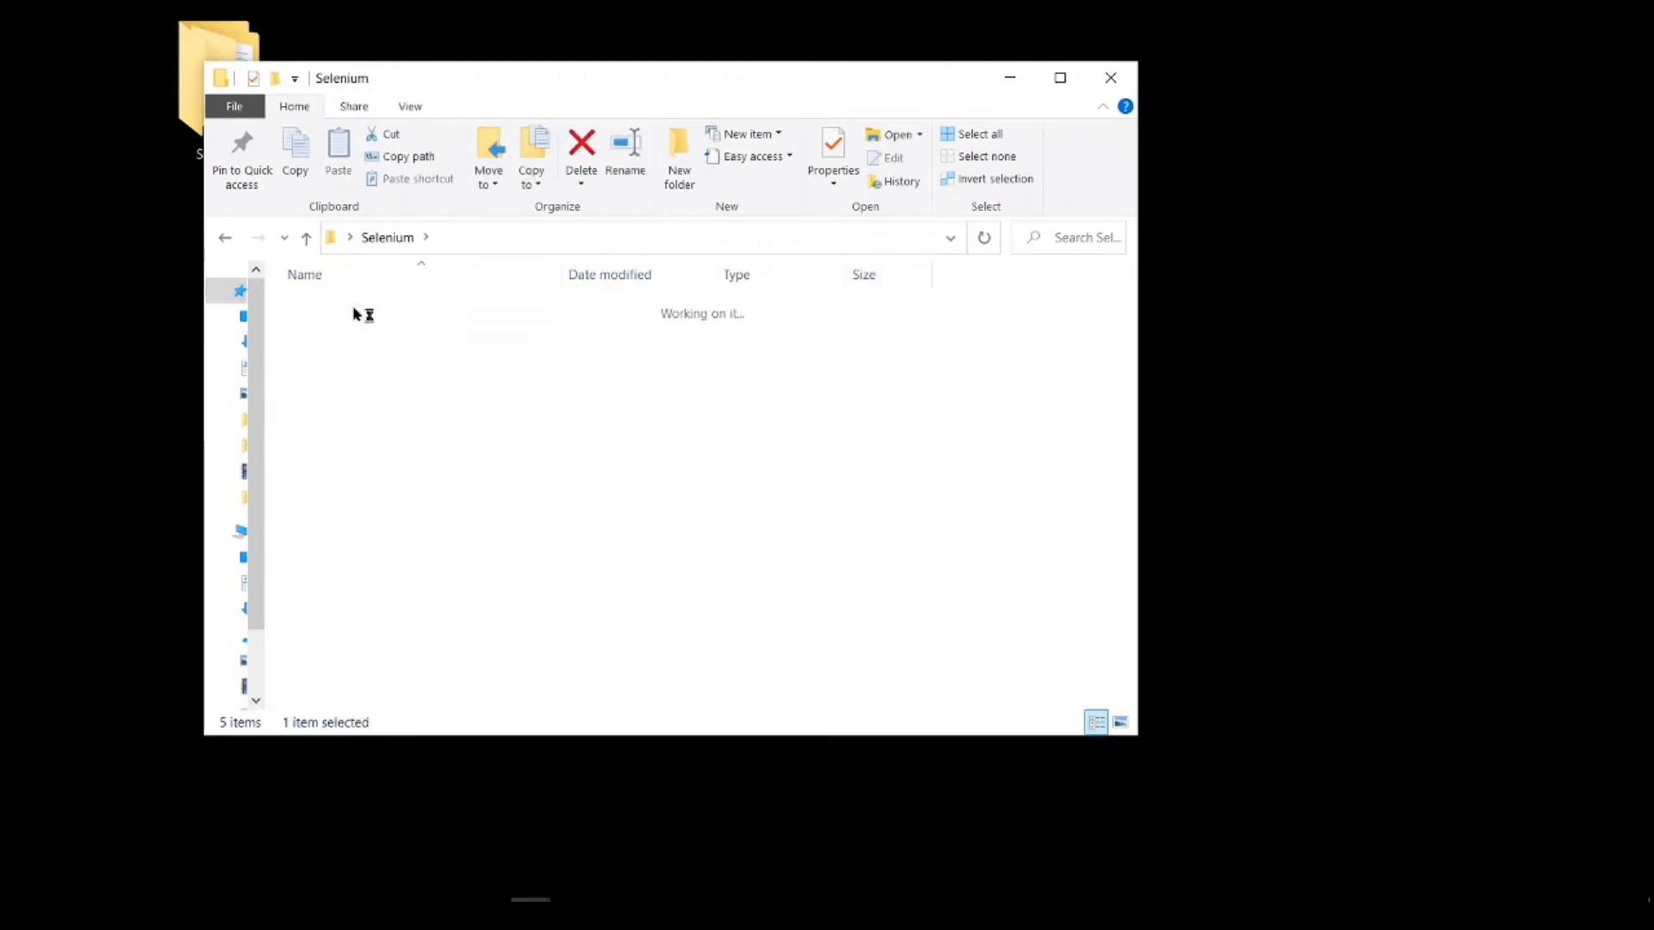
pyautogui.doubleClick(354, 312)
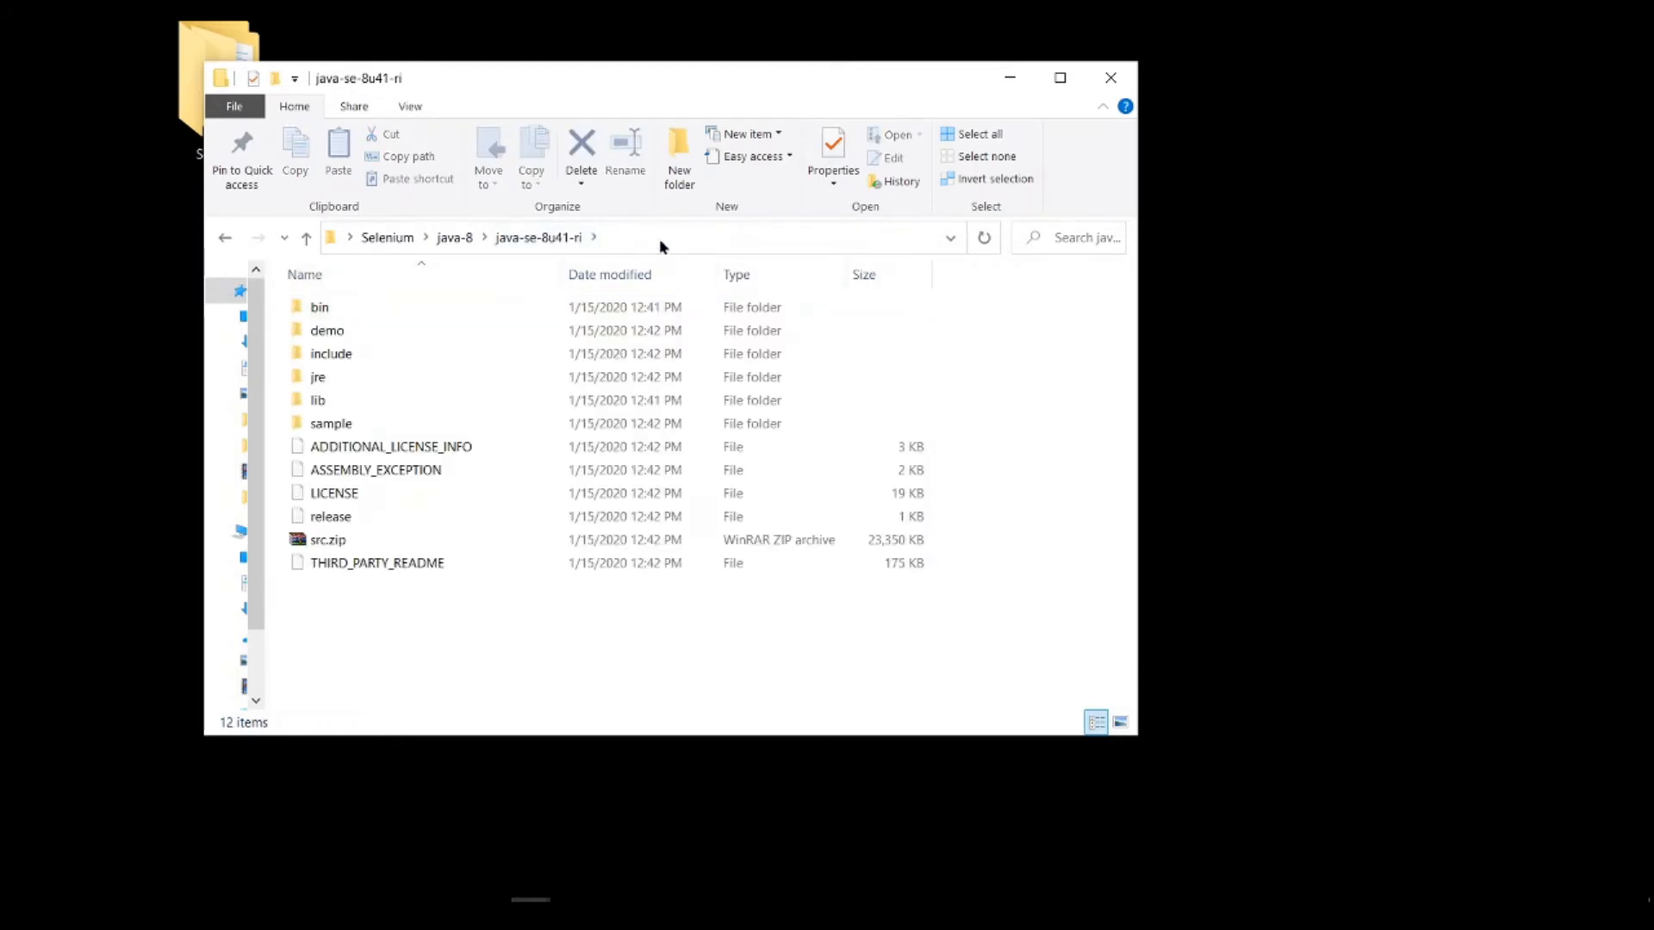
# Step: Open the bin folder inside java-se-8u41-ri and copy its full path
pyautogui.doubleClick(369, 307)
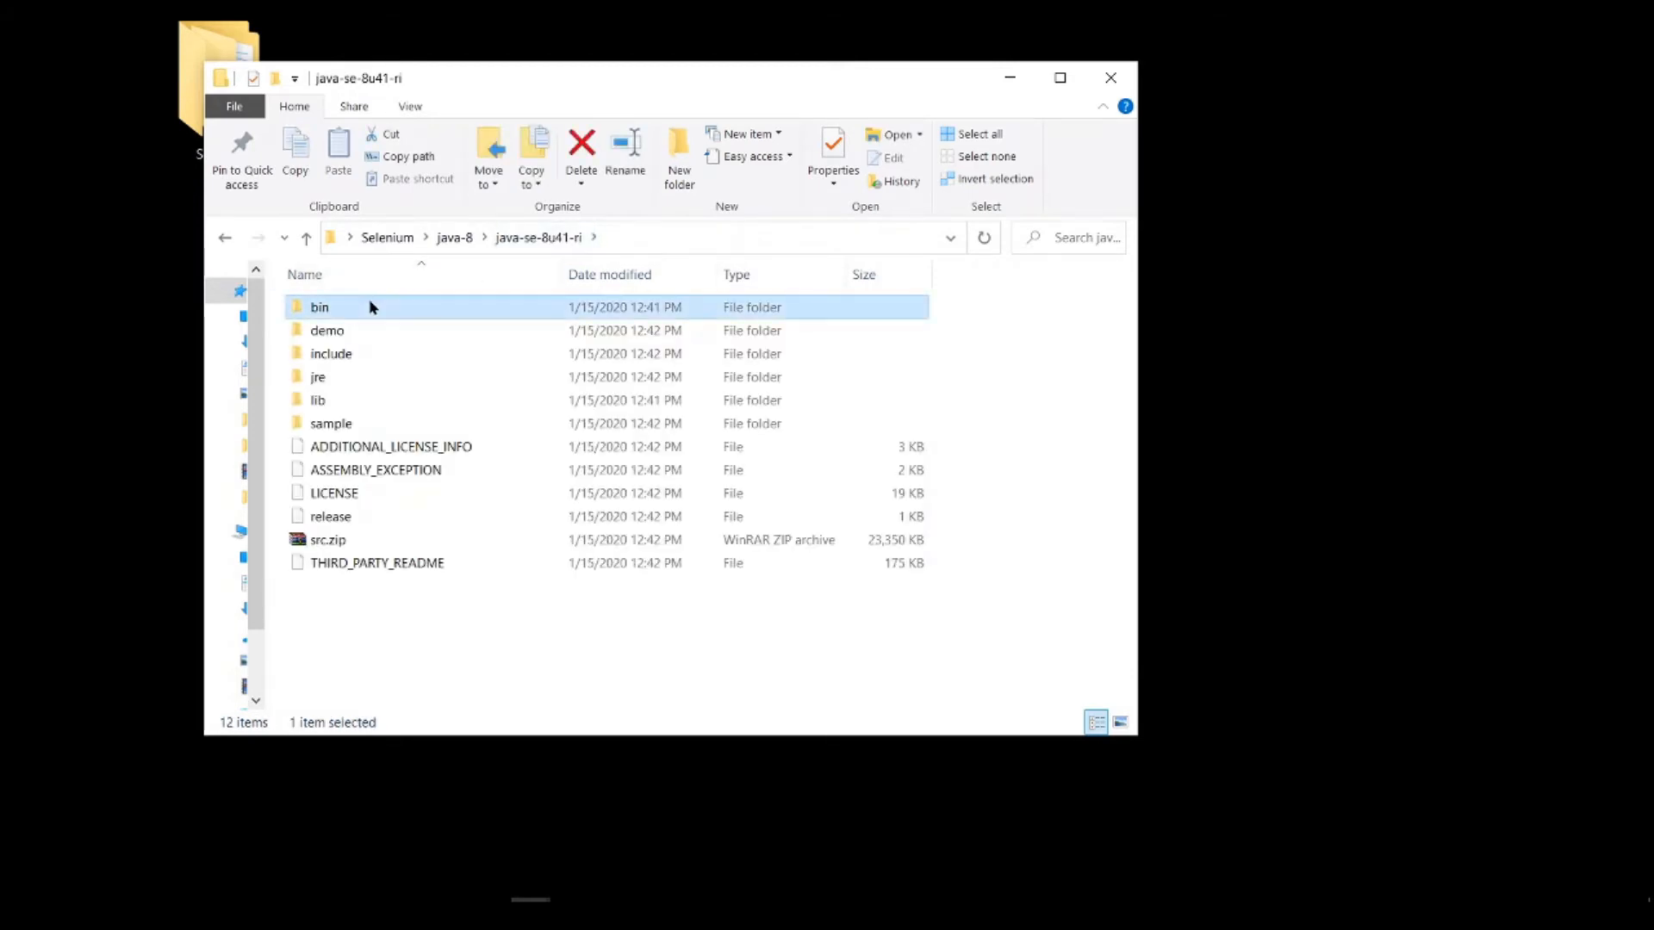
pyautogui.click(761, 241)
pyautogui.hotkey('ctrl', 'c')
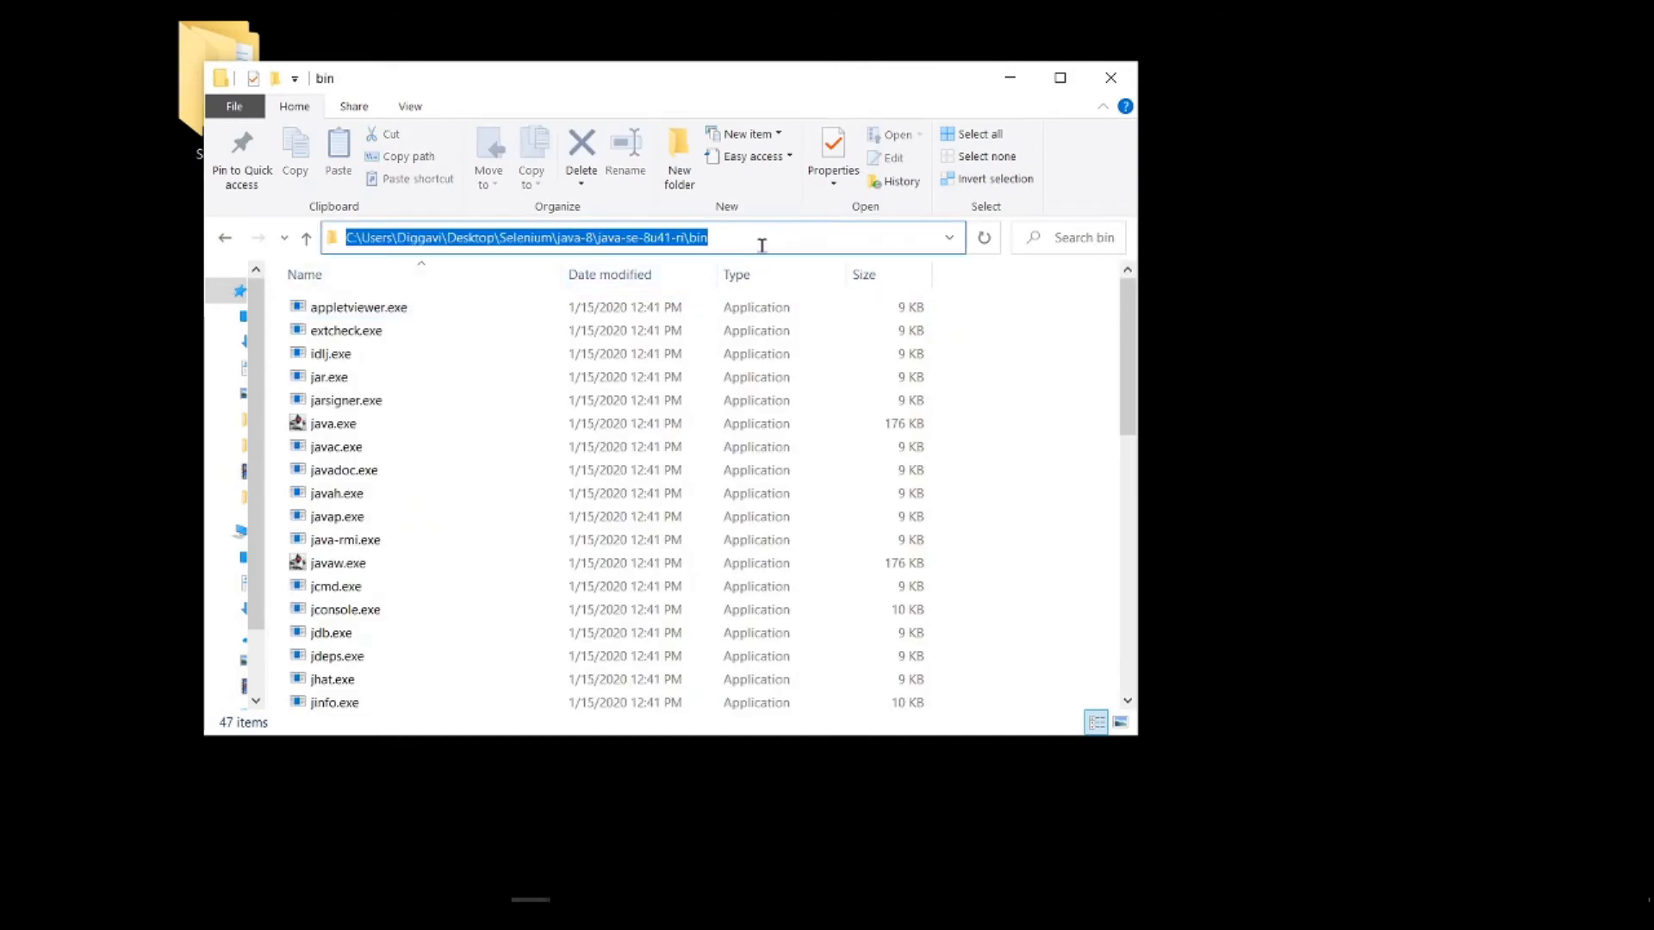
# Step: Open the computer's advanced system settings and display its environment variables
pyautogui.rightClick(242, 536)
pyautogui.click(302, 829)
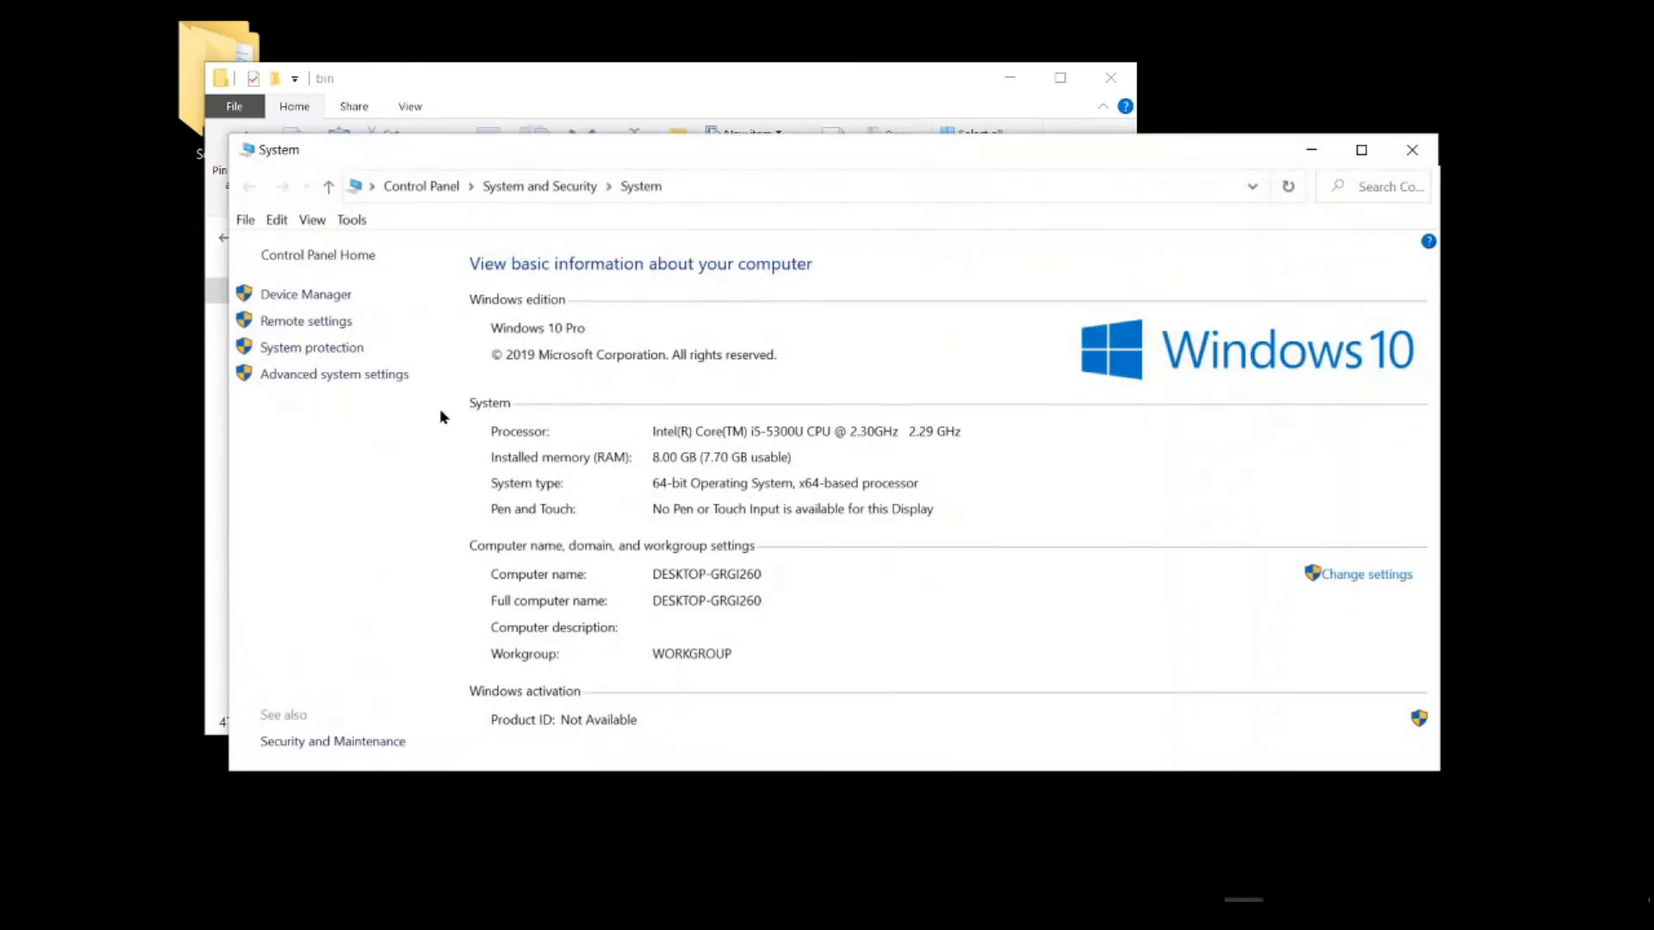
pyautogui.click(344, 375)
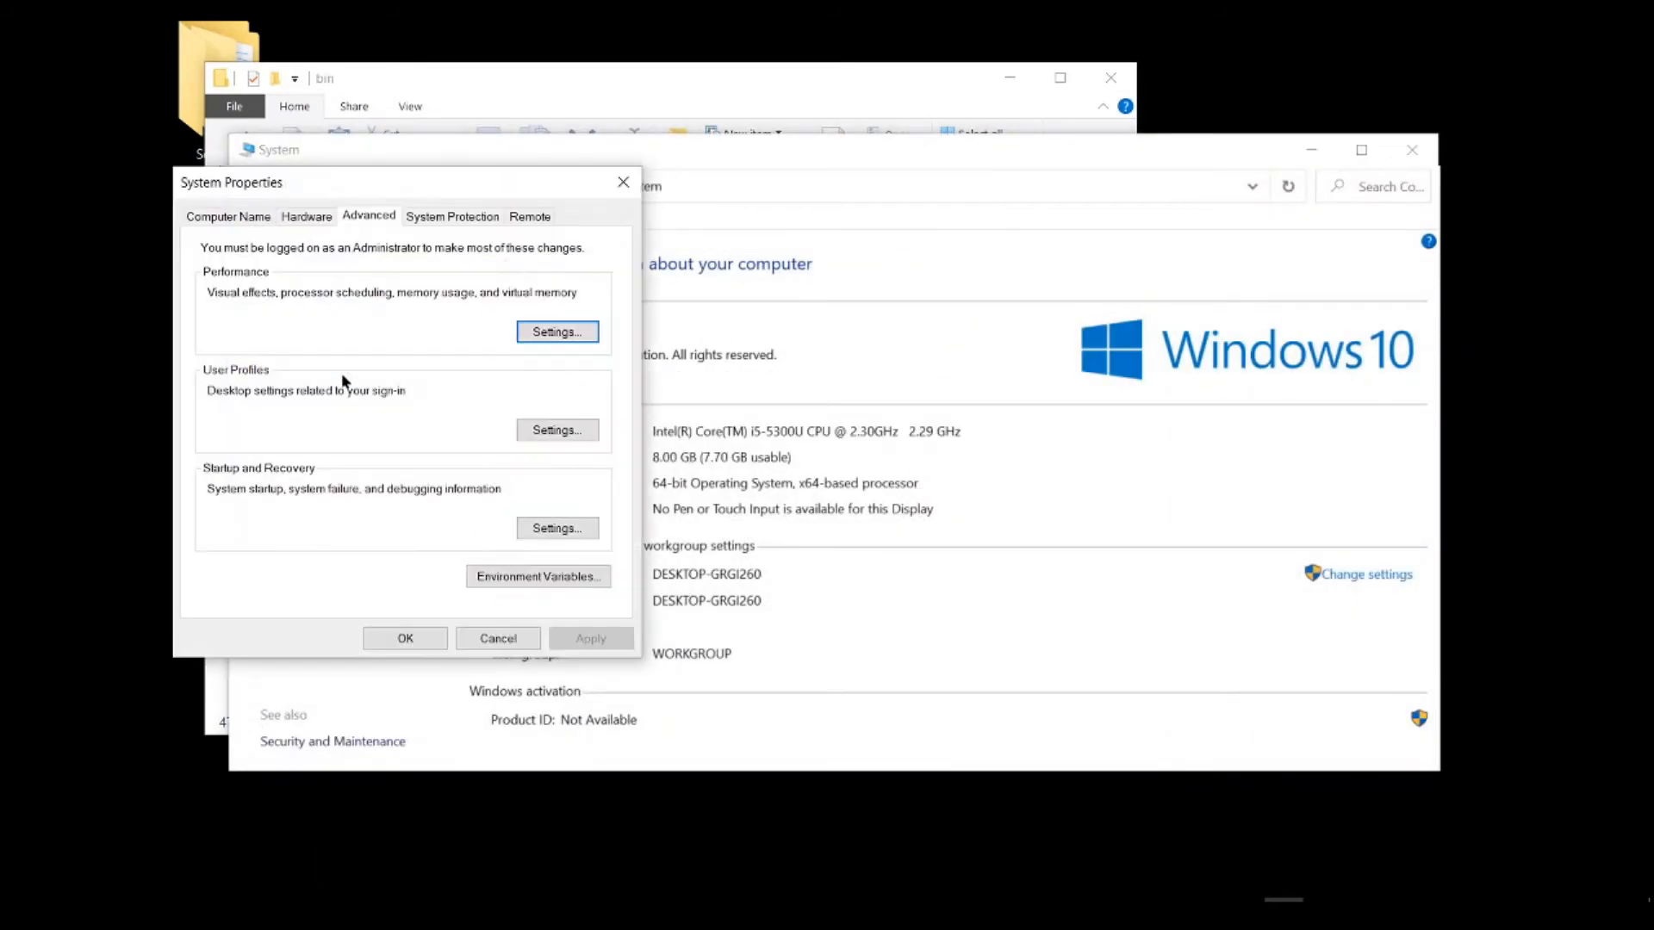
pyautogui.click(566, 573)
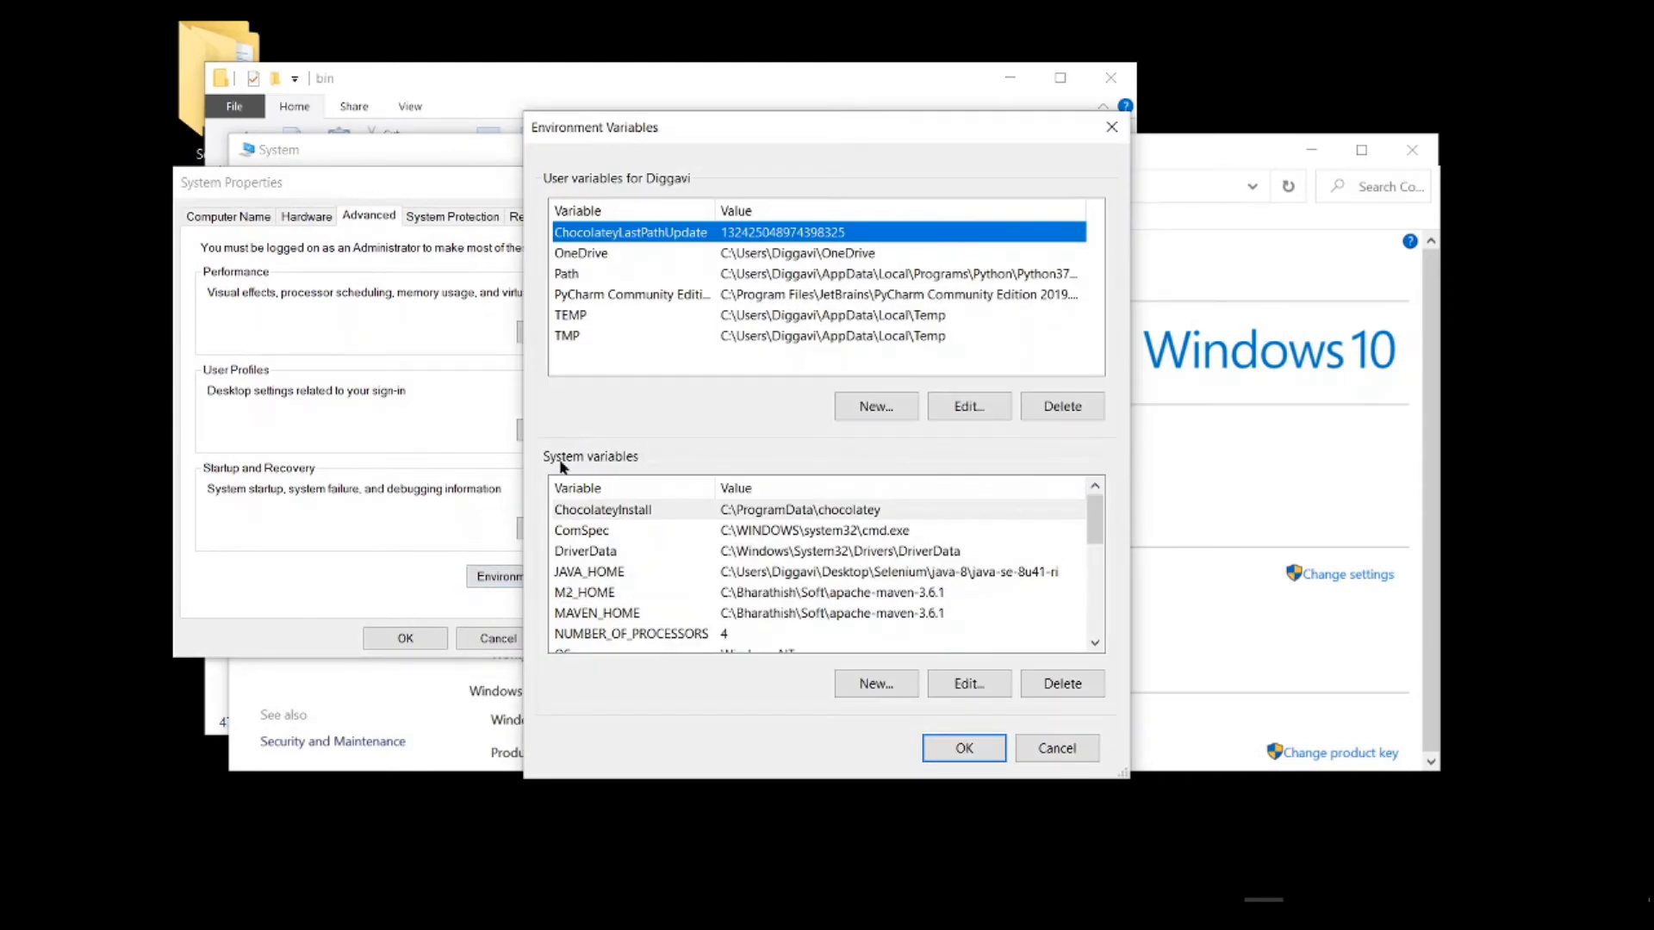
# Step: Set the JAVA_HOME system variable to the java-se-8u41-ri folder inside Desktop\Selenium\java-8
pyautogui.scroll(-1, 586, 567)
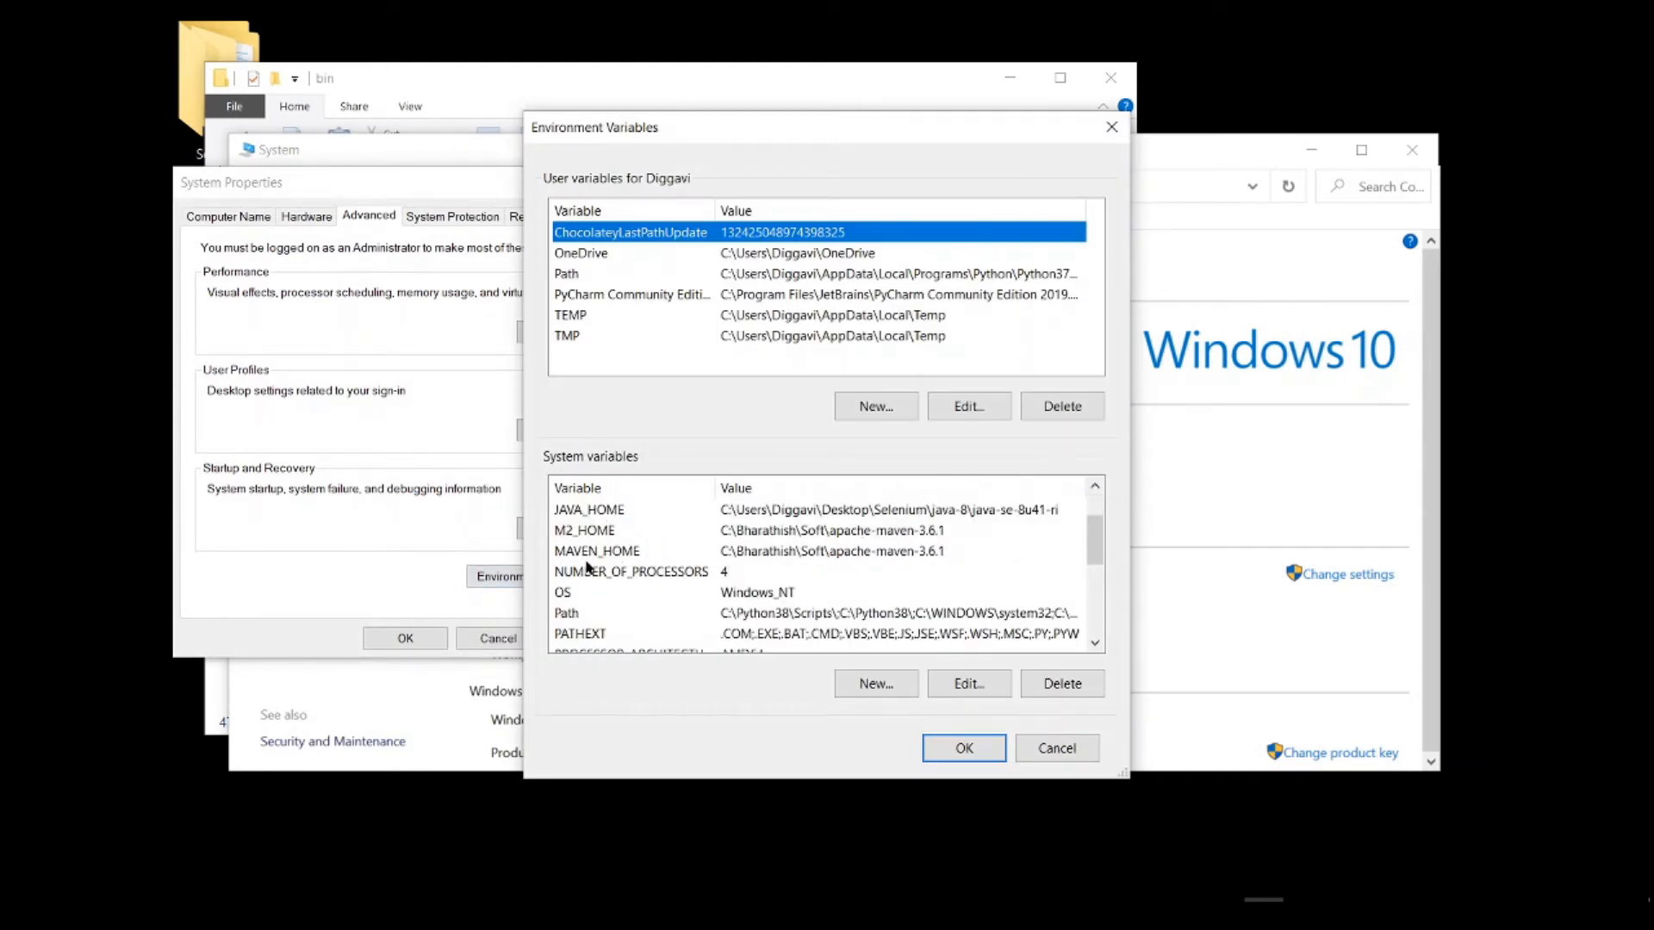
pyautogui.scroll(1, 582, 534)
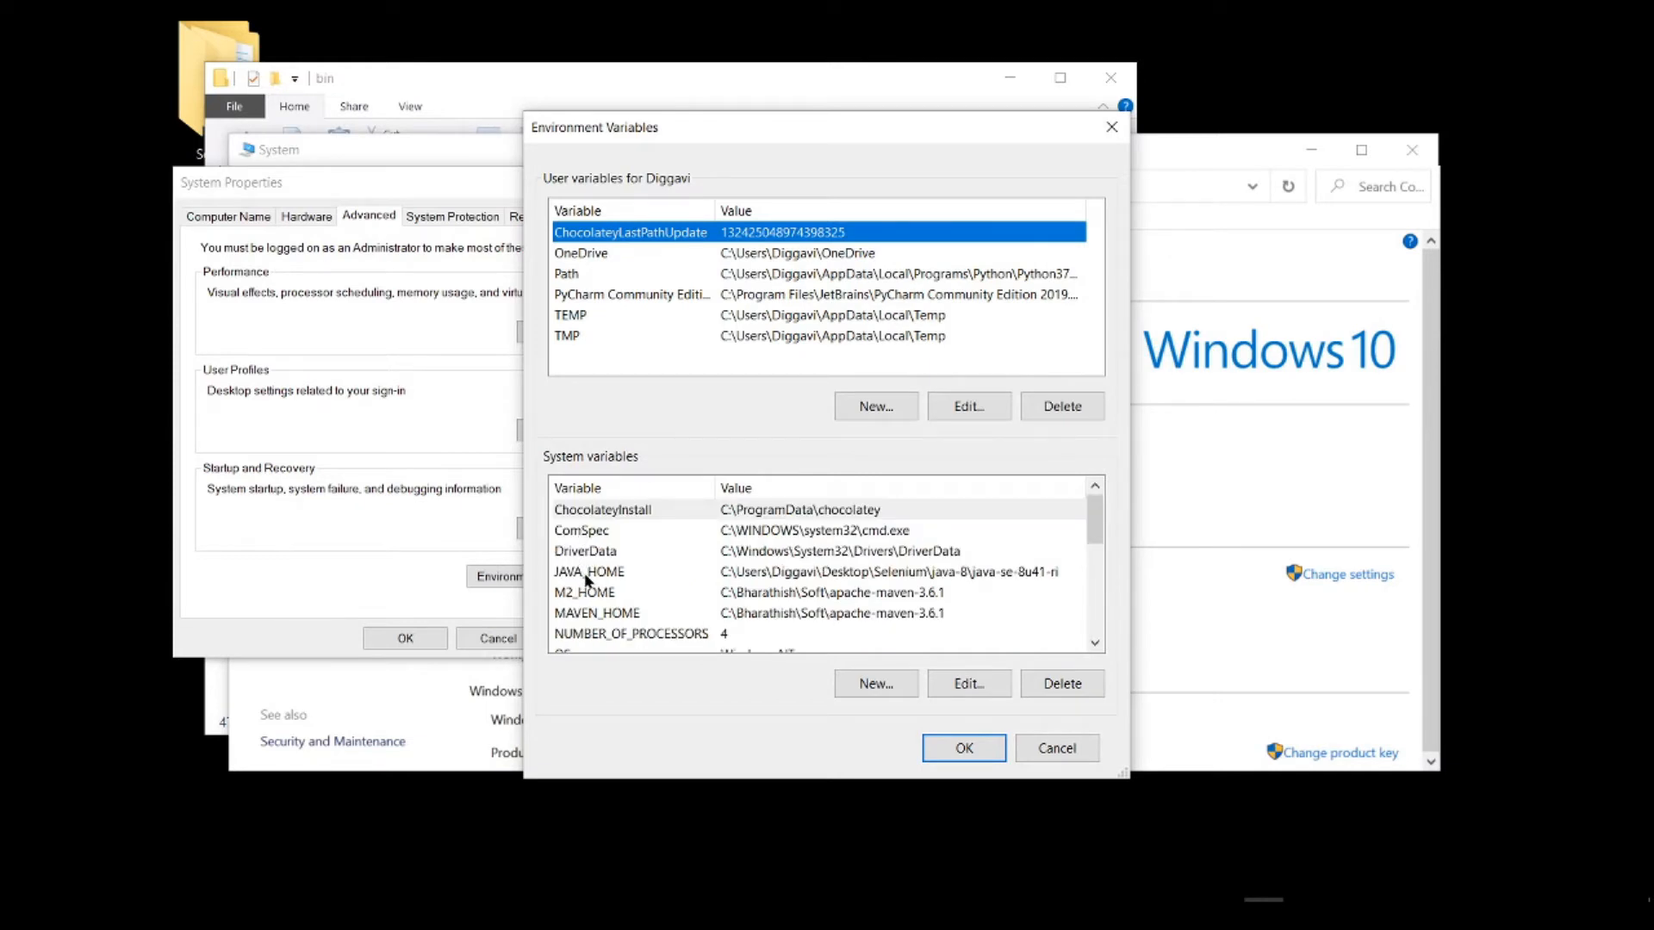
pyautogui.doubleClick(732, 579)
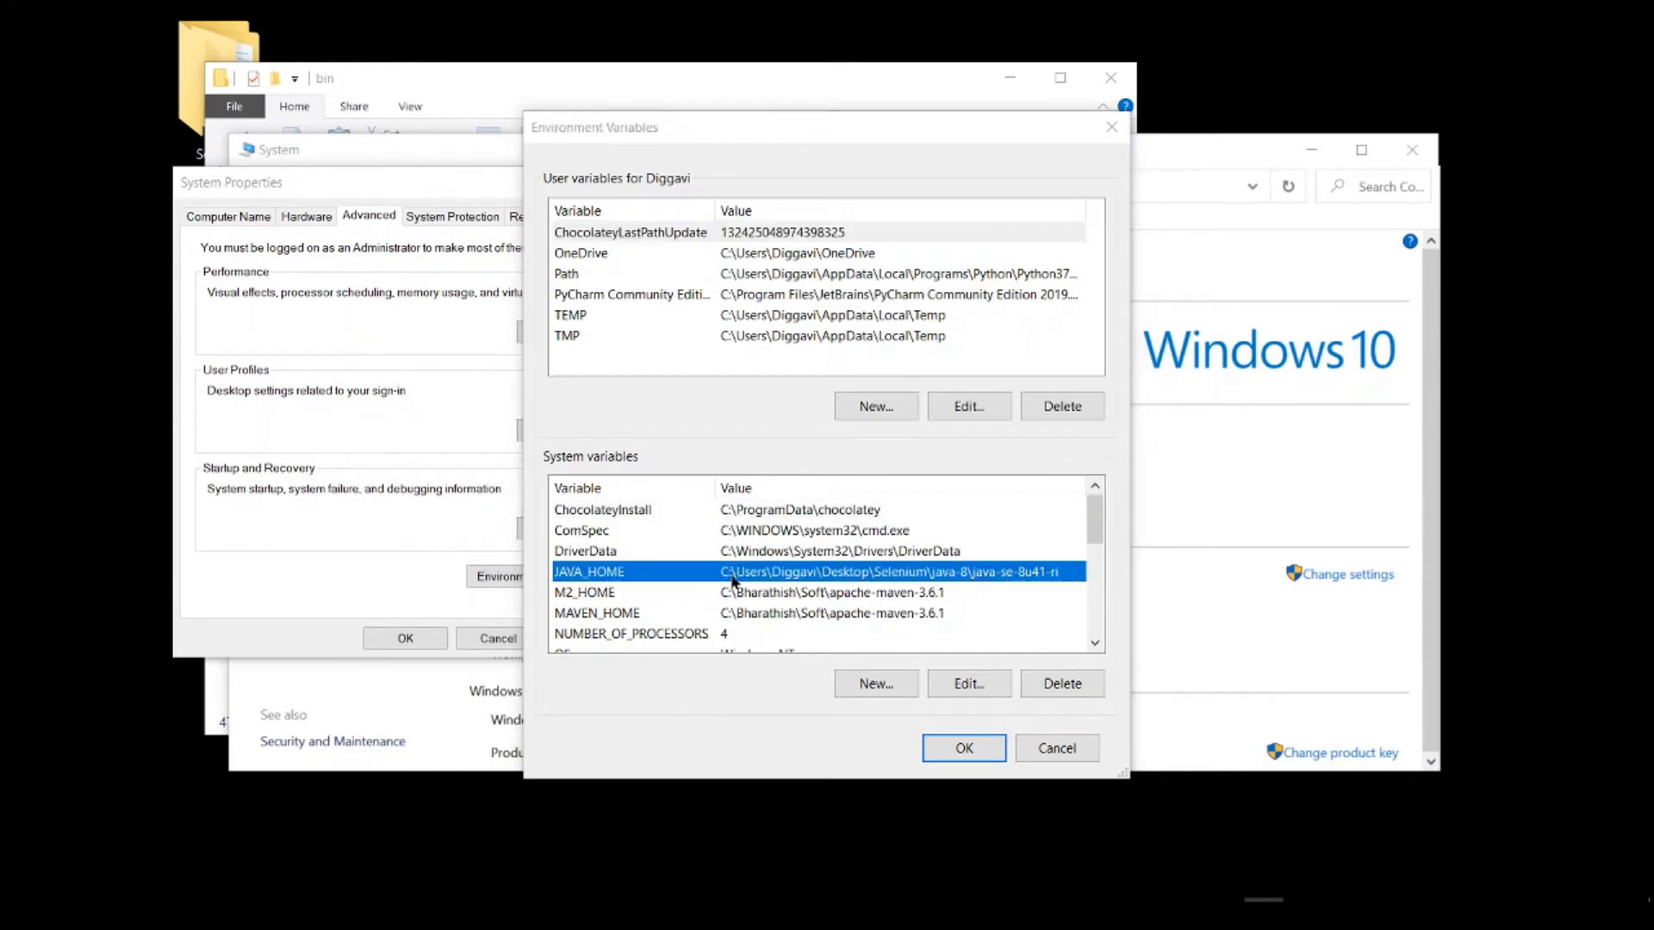
pyautogui.click(1014, 454)
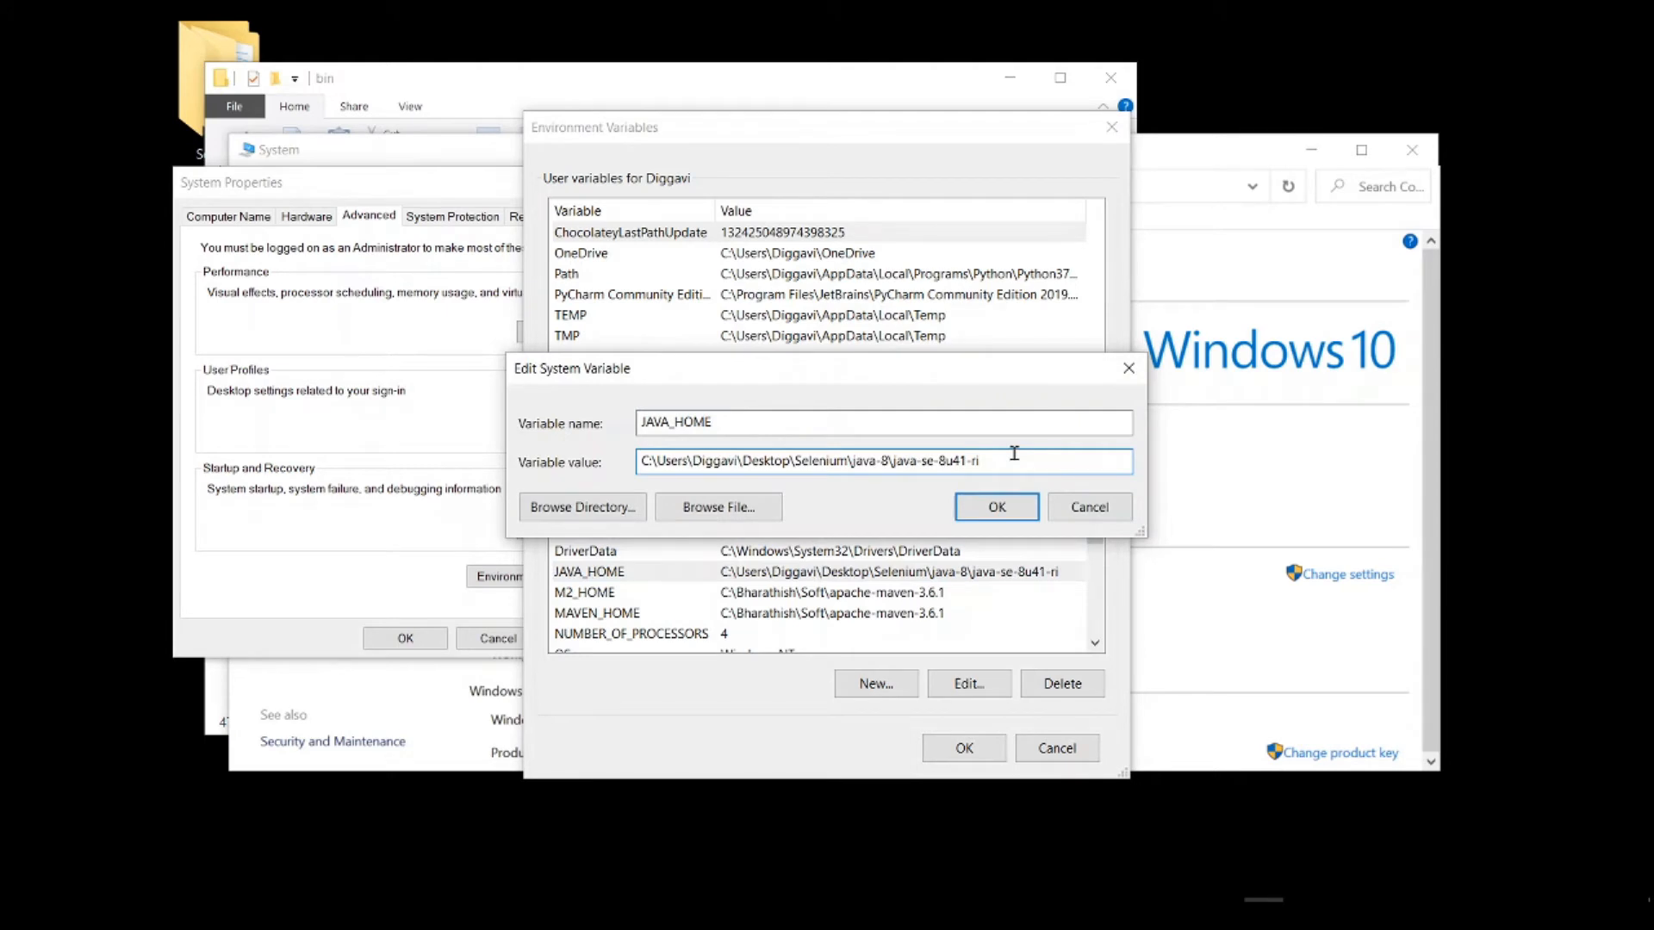
pyautogui.hotkey('ctrl', 'a')
pyautogui.hotkey('ctrl', 'v')
pyautogui.click(999, 510)
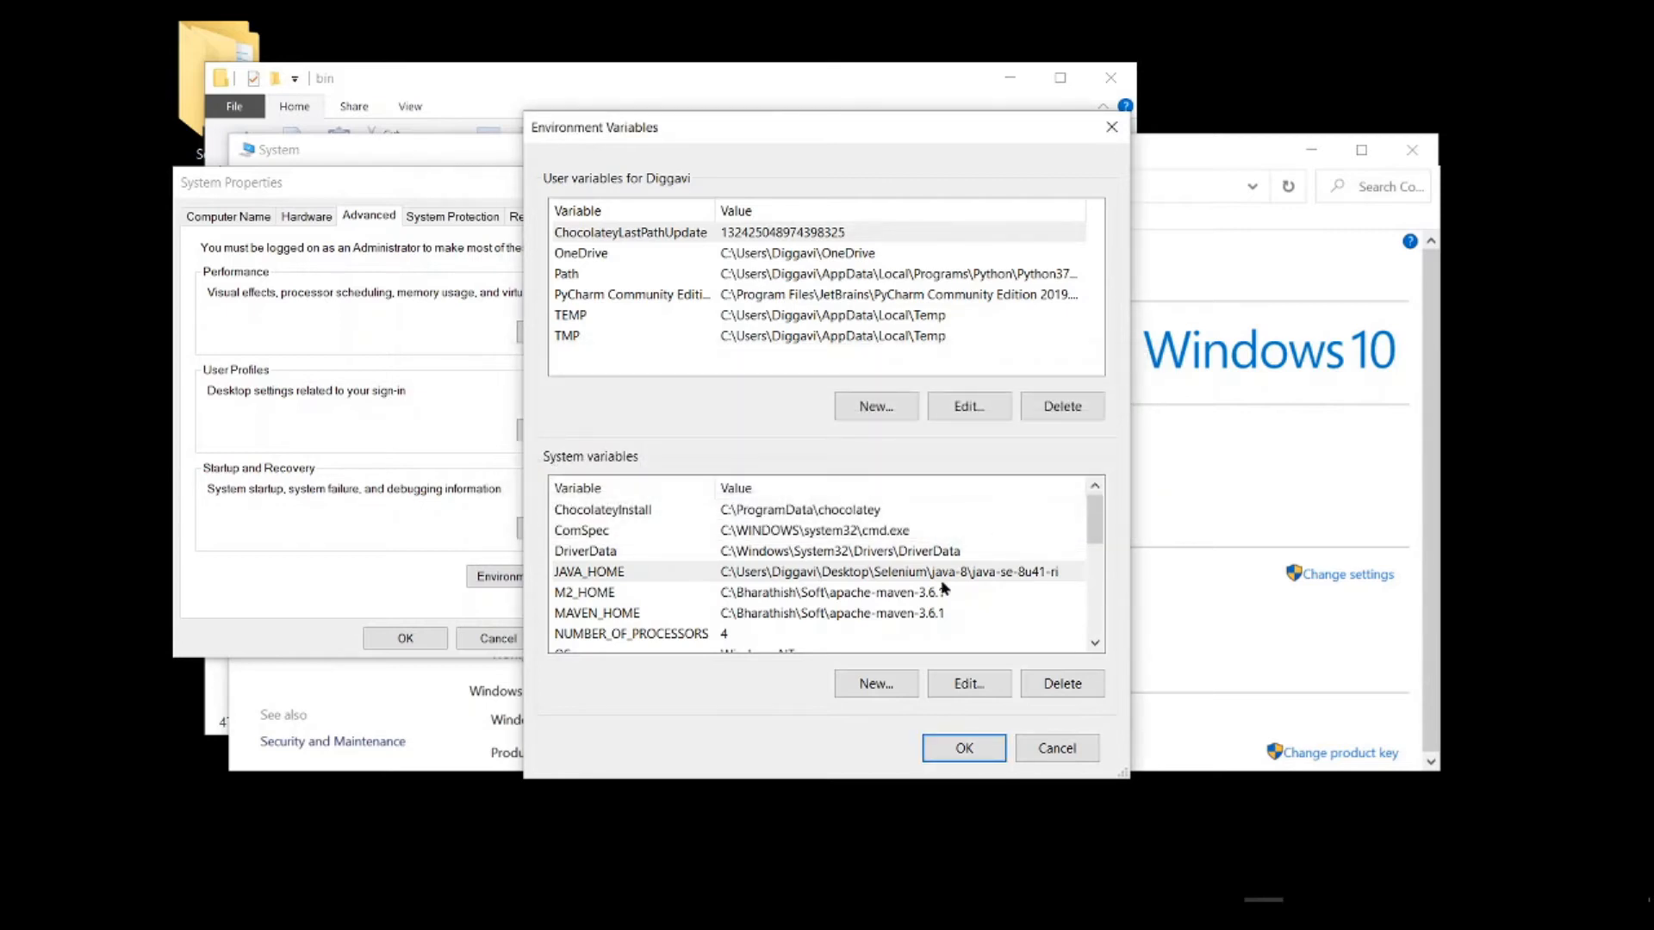
pyautogui.click(890, 689)
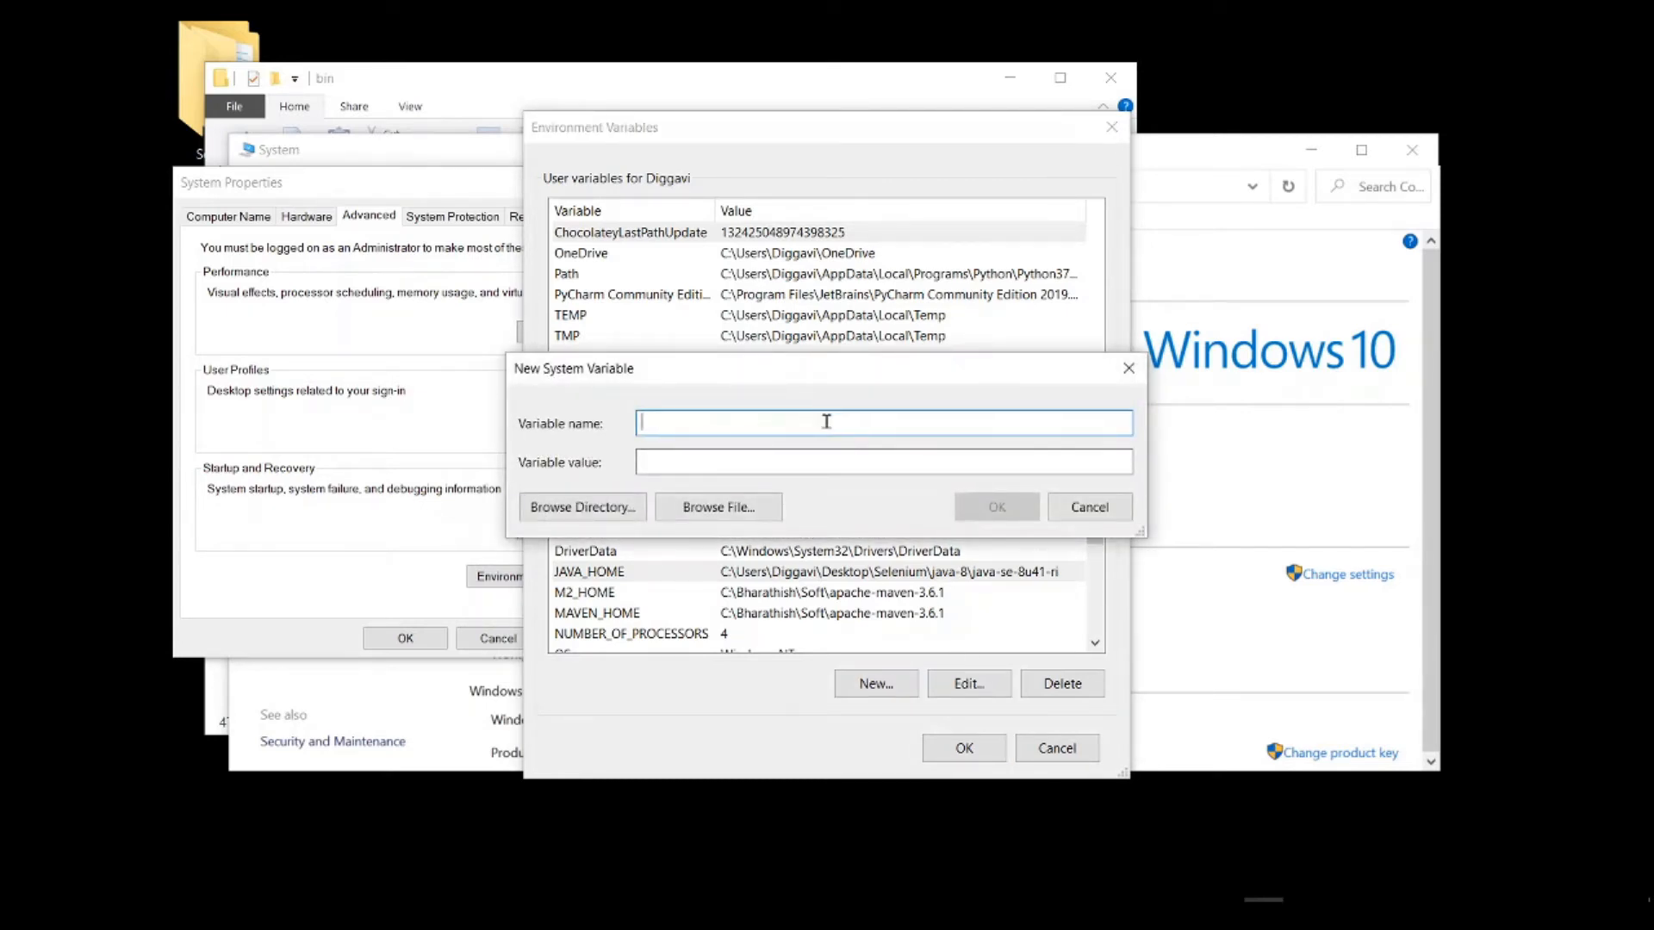
pyautogui.click(1129, 369)
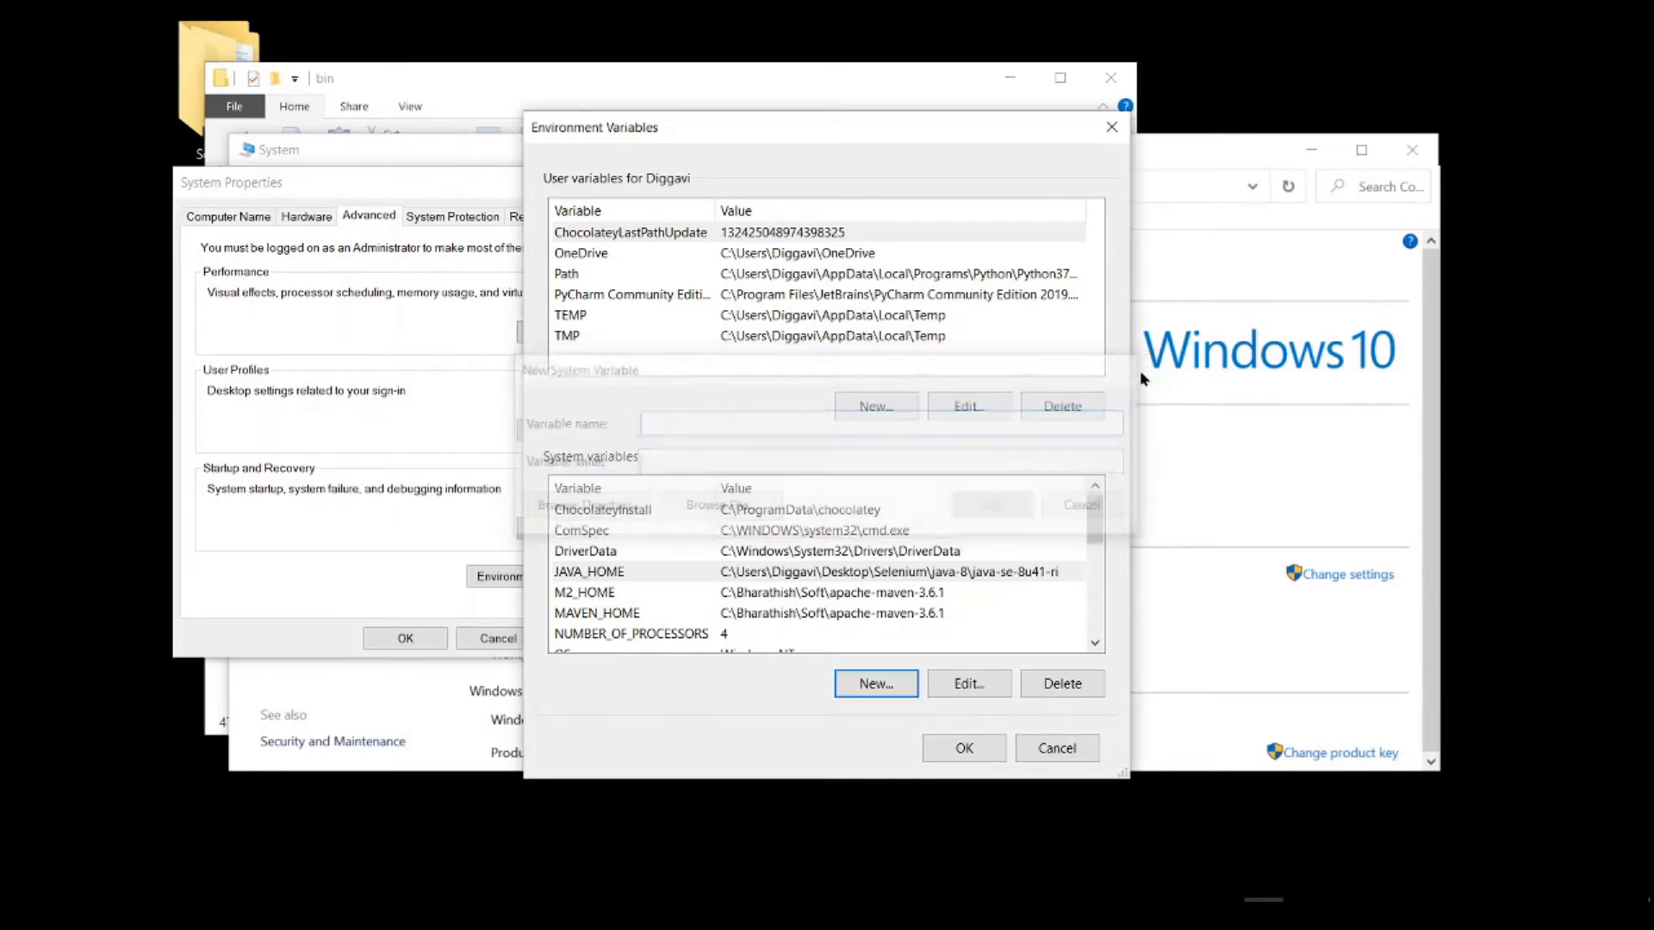
# Step: Set the Java entry in the system Path variable to the java-8\java-se-8u41-ri\bin path, save, and close the system settings
pyautogui.scroll(-1, 618, 561)
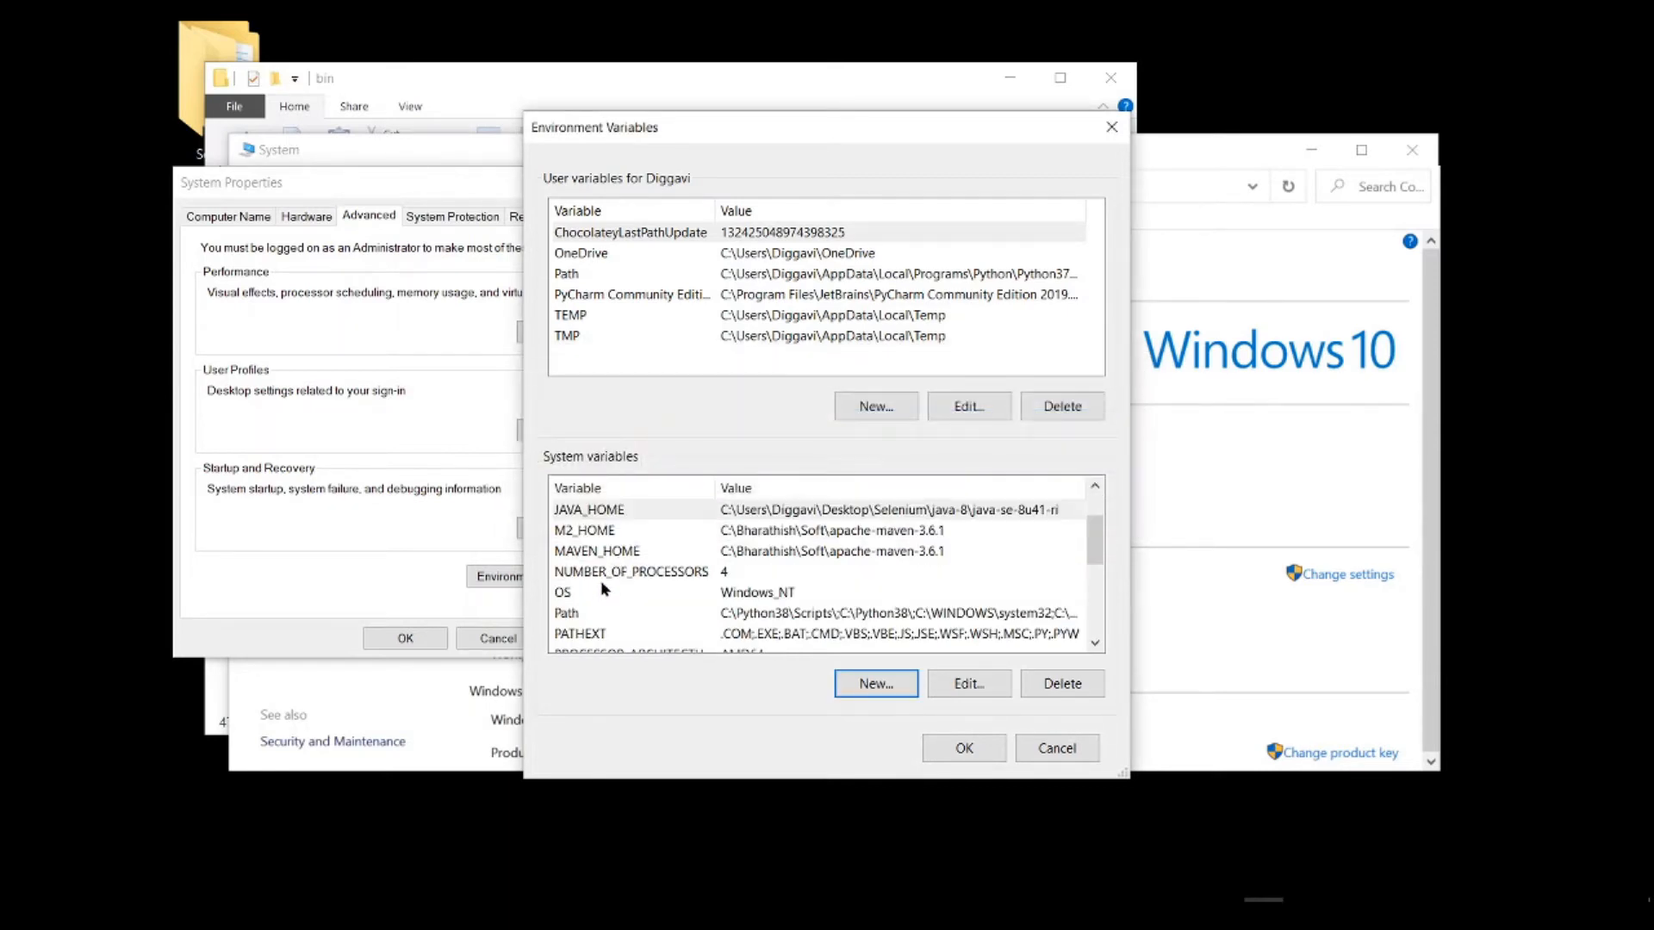
pyautogui.doubleClick(600, 617)
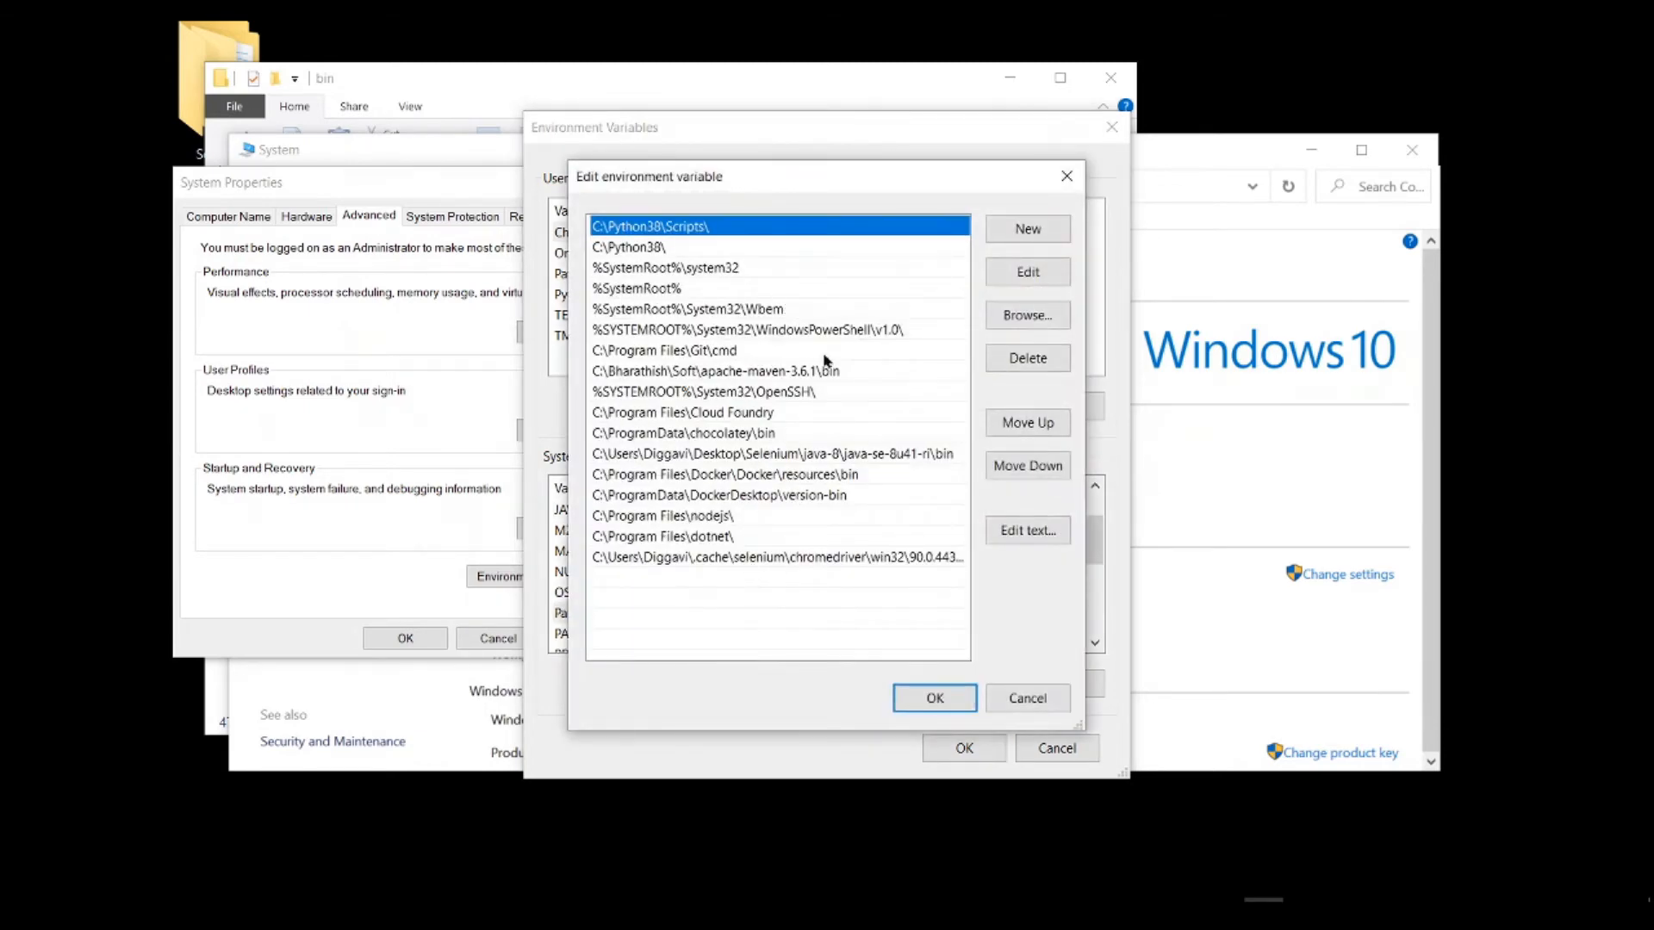
pyautogui.click(630, 456)
pyautogui.doubleClick(630, 456)
pyautogui.hotkey('ctrl', 'c')
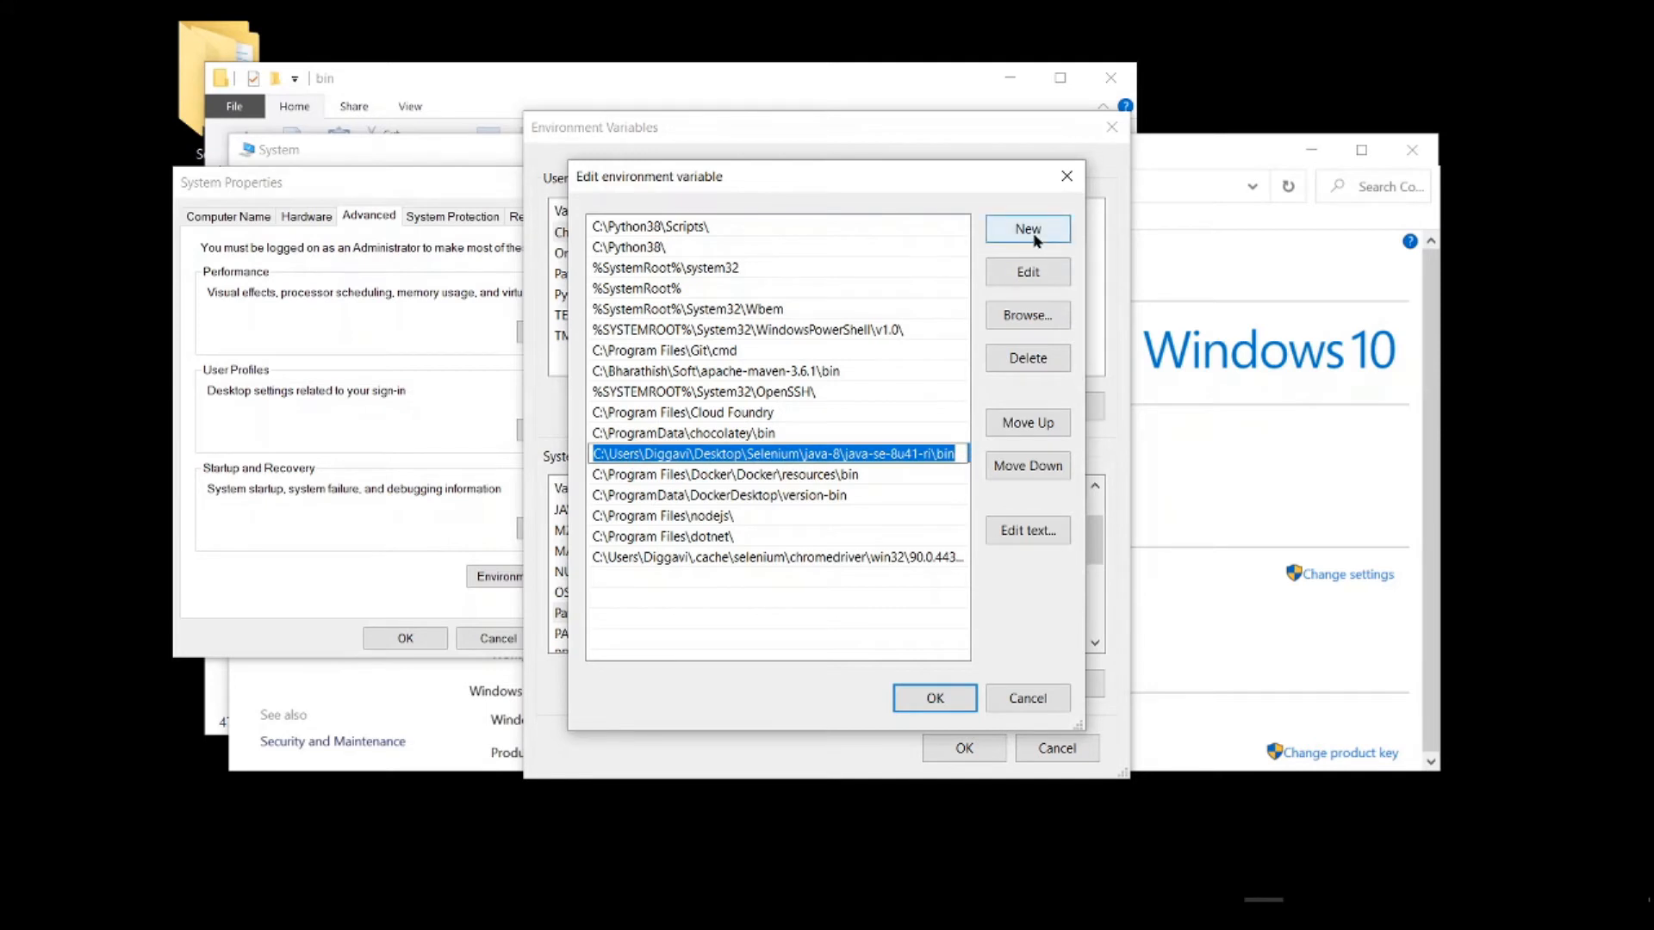
pyautogui.click(913, 454)
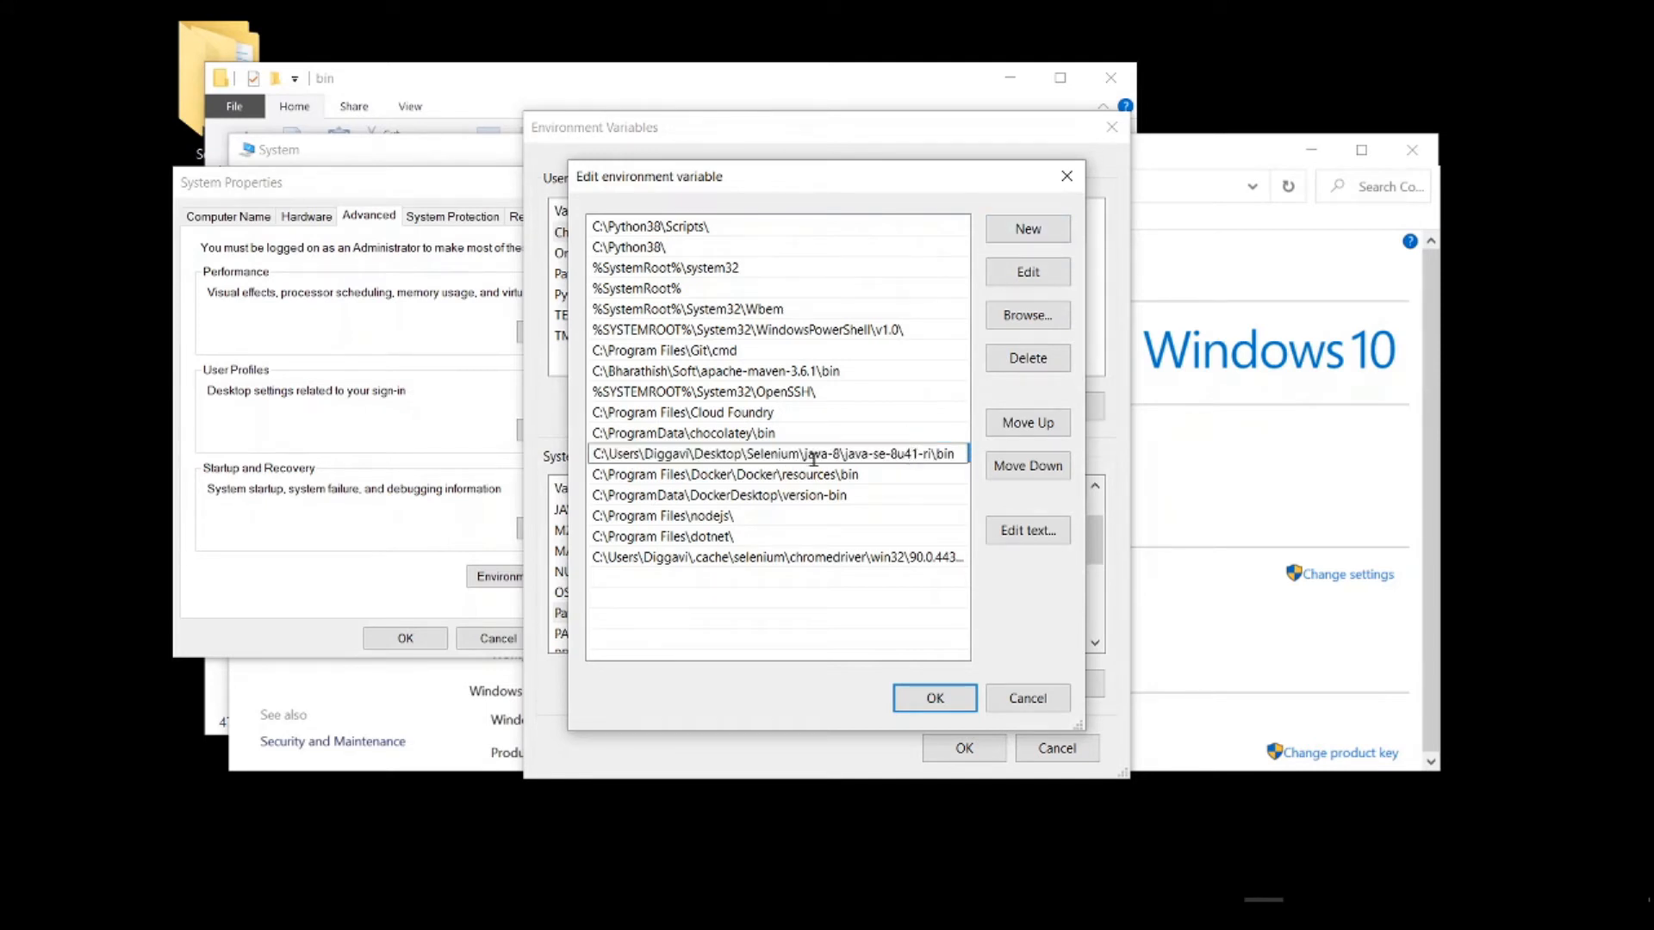
pyautogui.moveTo(808, 457); pyautogui.dragTo(513, 454)
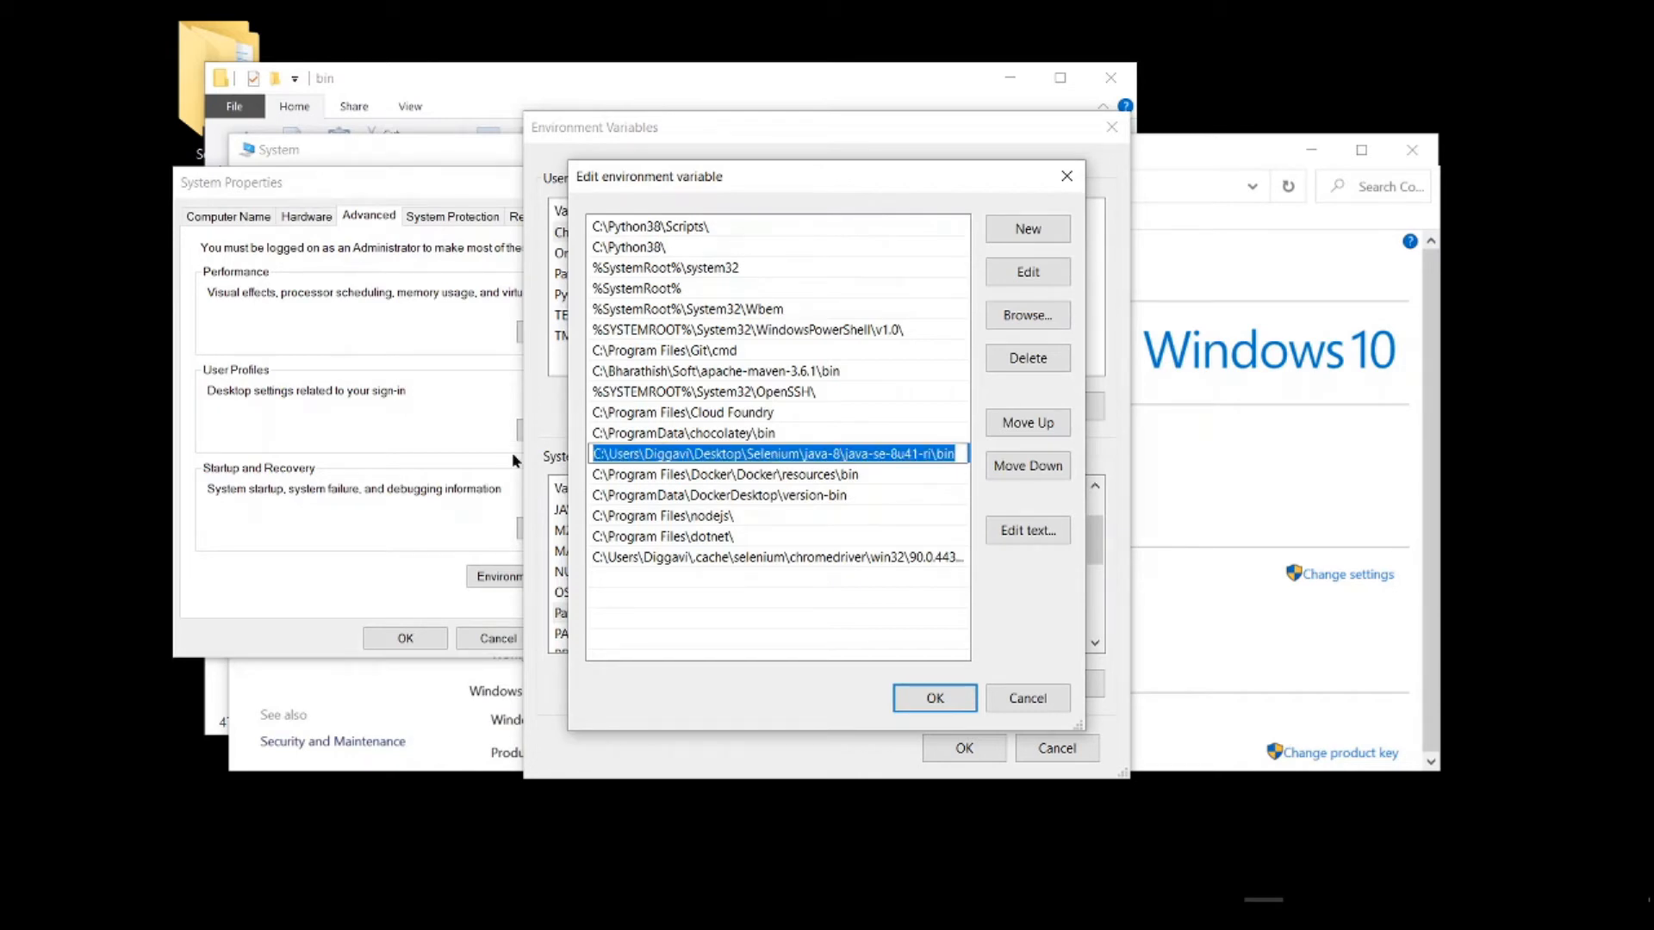
pyautogui.hotkey('ctrl', 'v')
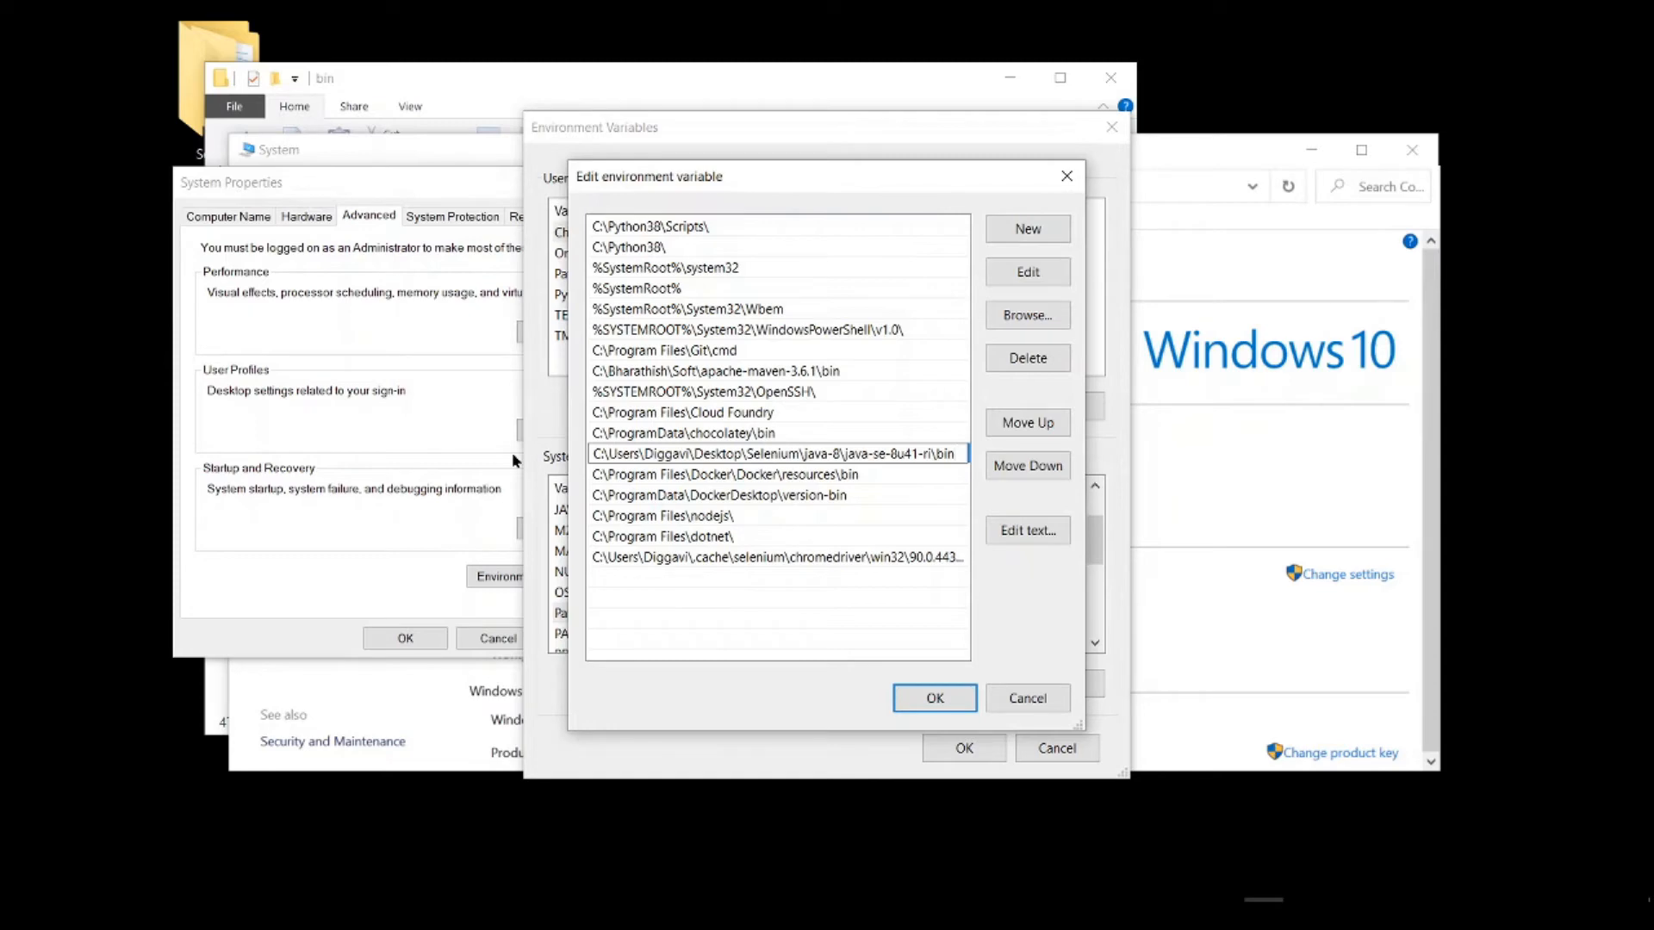
pyautogui.click(935, 698)
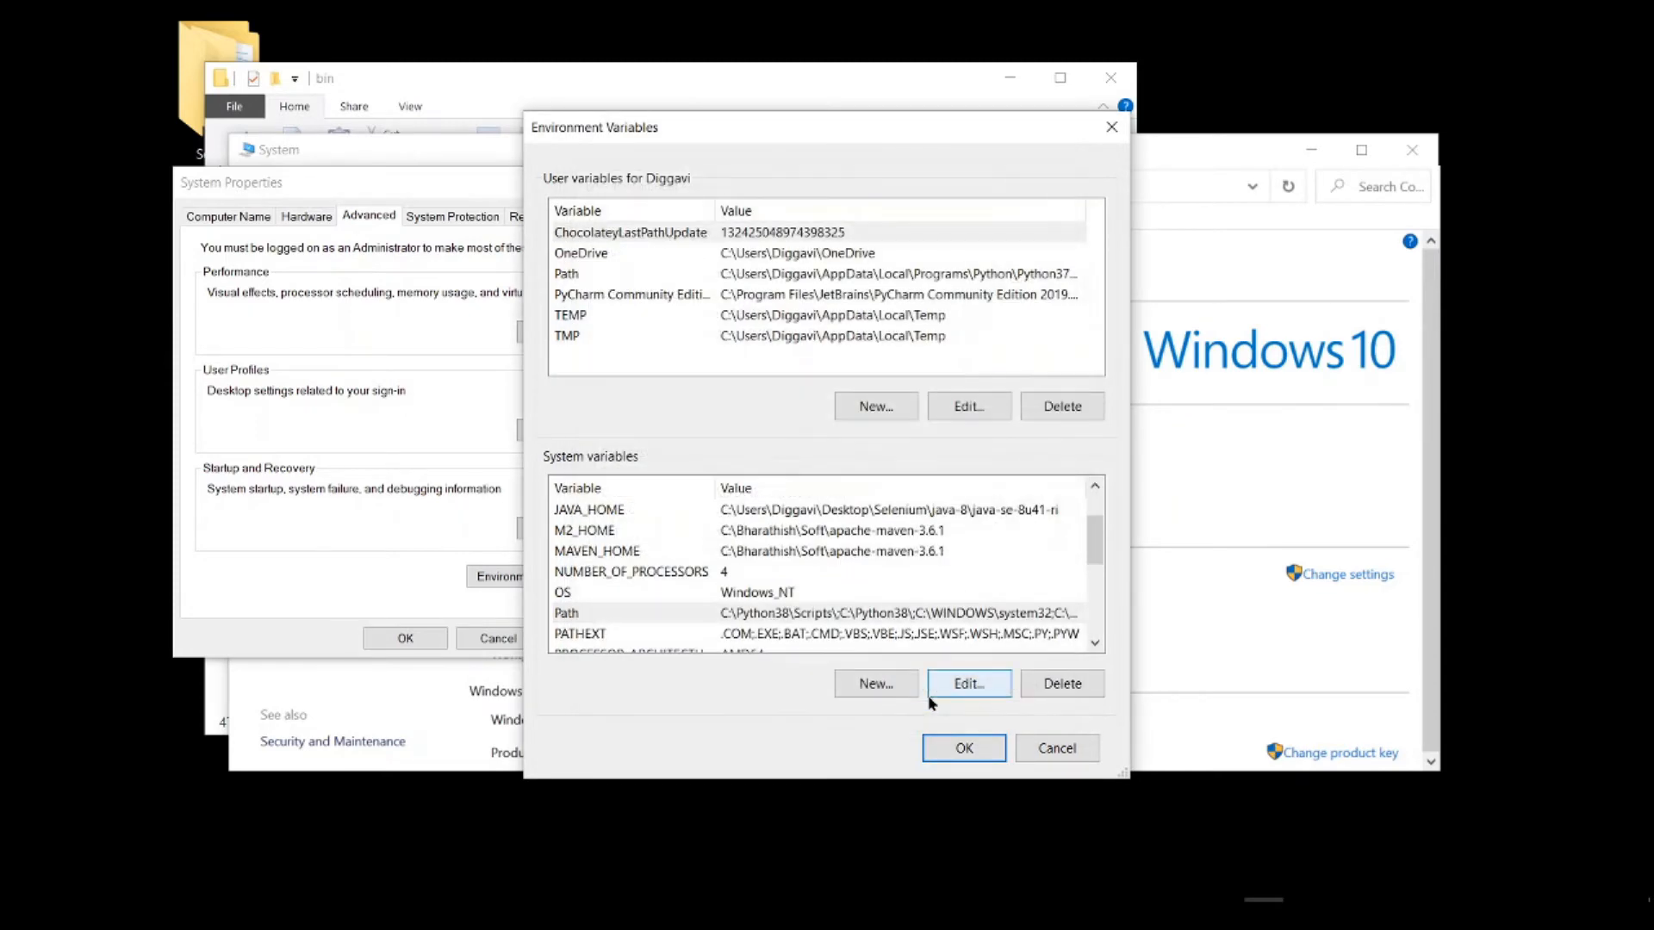
pyautogui.click(966, 748)
pyautogui.click(403, 639)
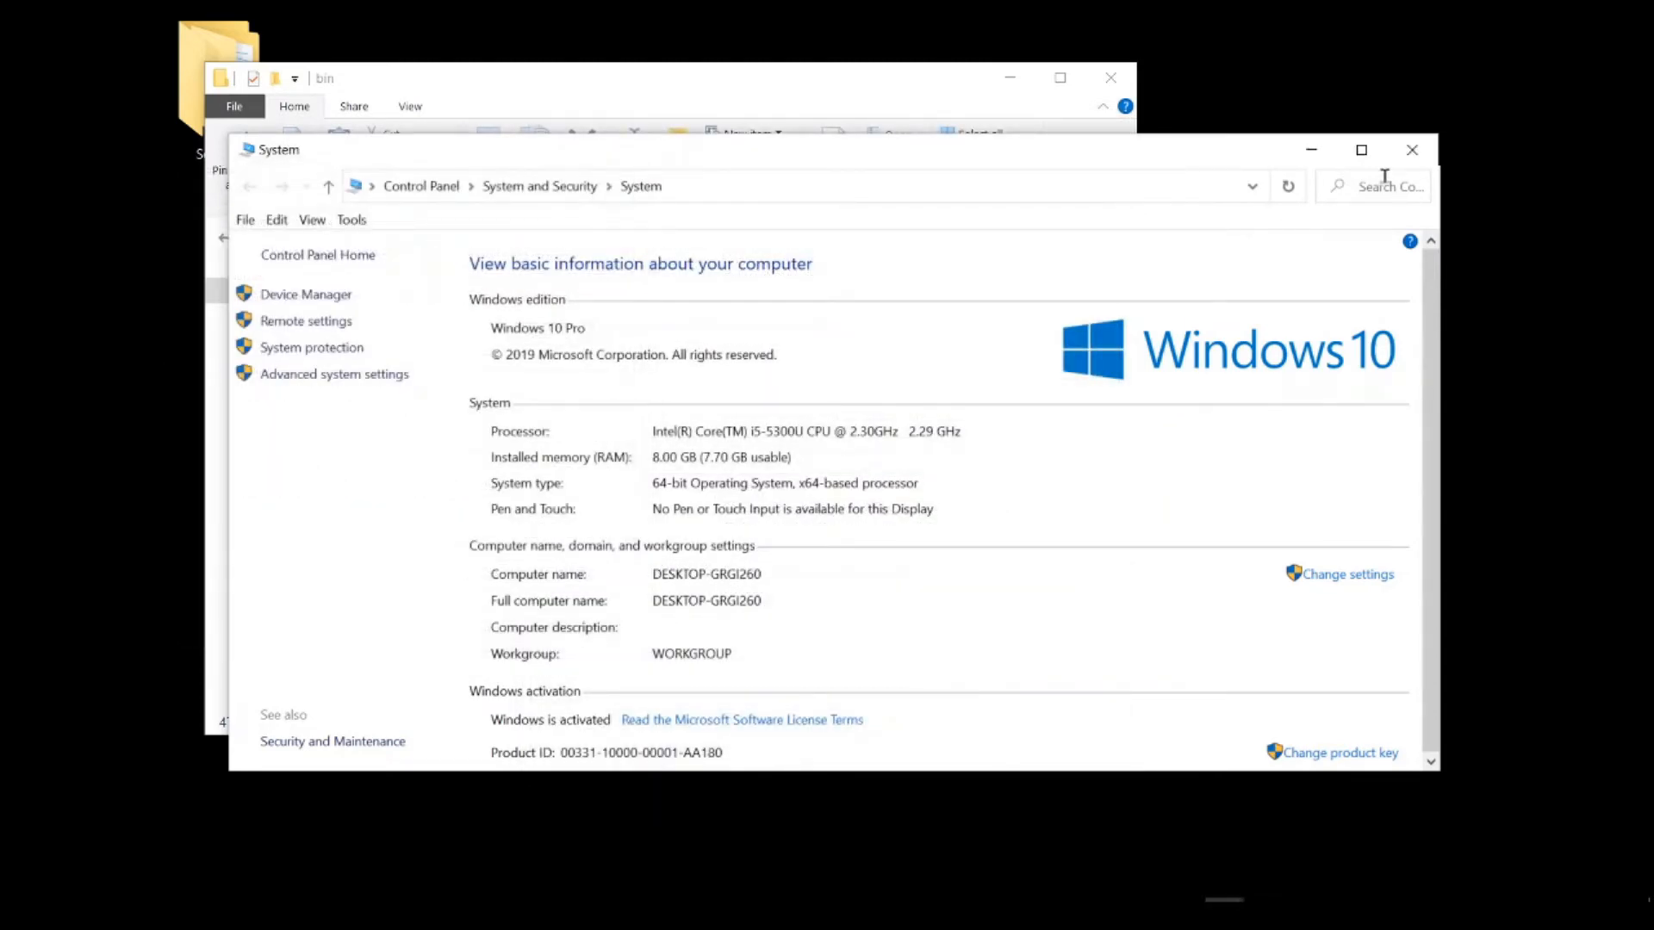
pyautogui.click(1412, 149)
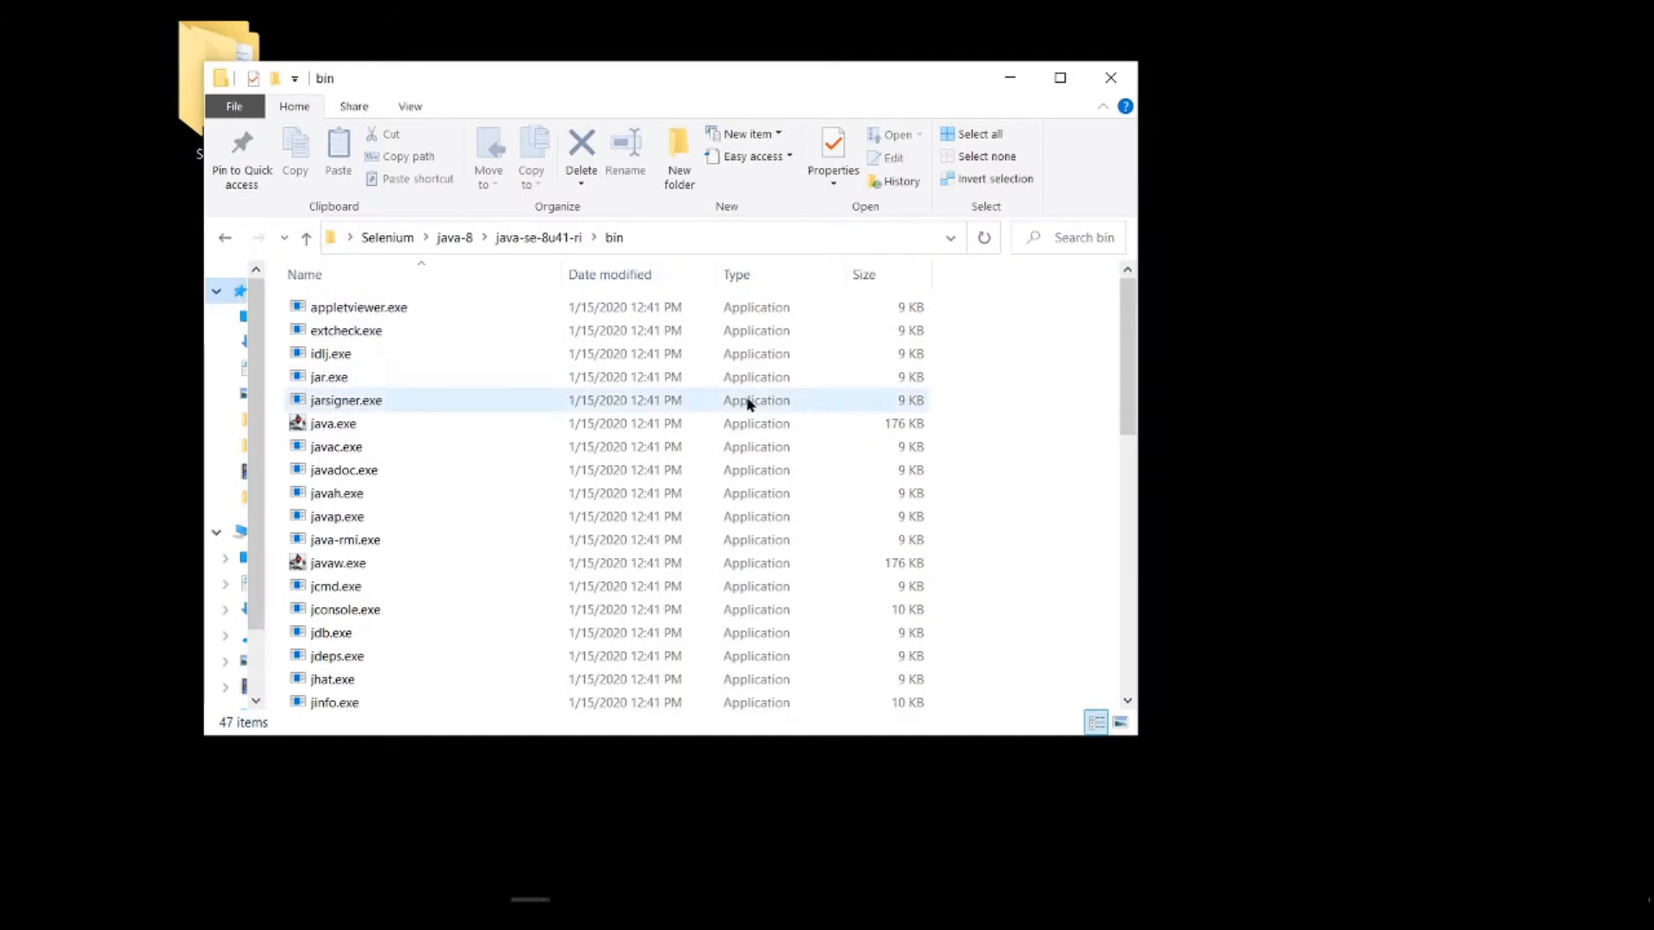
# Step: Check the installed Java version by running java -version in a Command Prompt, and close the prompt
pyautogui.press('super+r')
pyautogui.write('cmd')
pyautogui.press('Return')
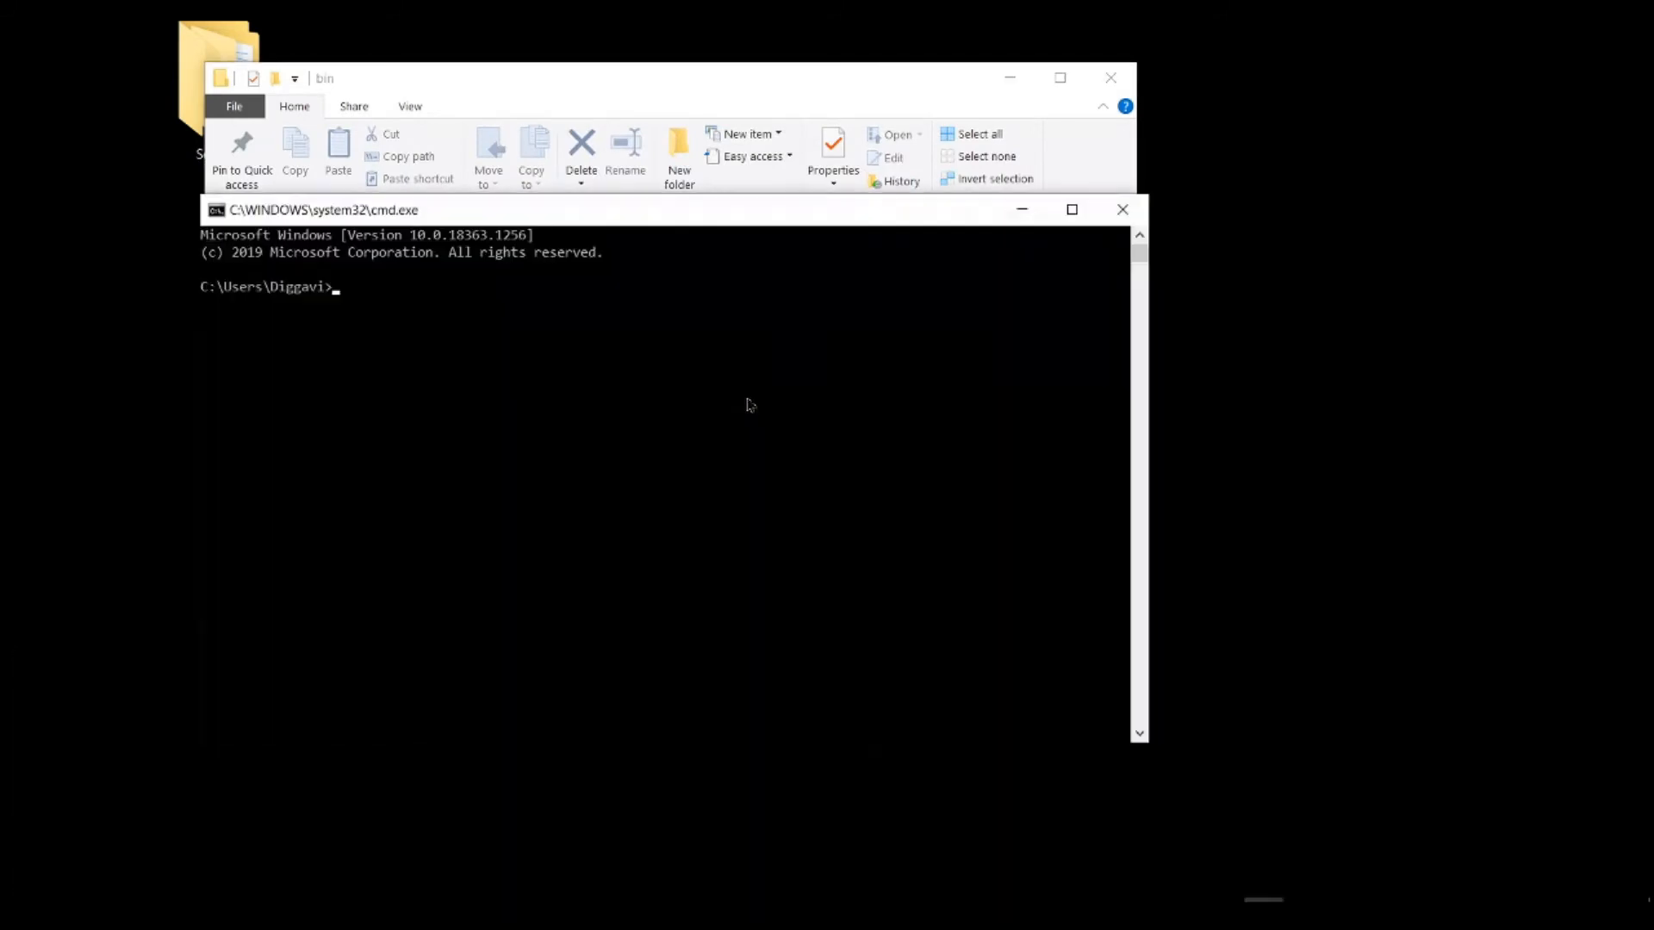
pyautogui.write('java -version')
pyautogui.press('Return')
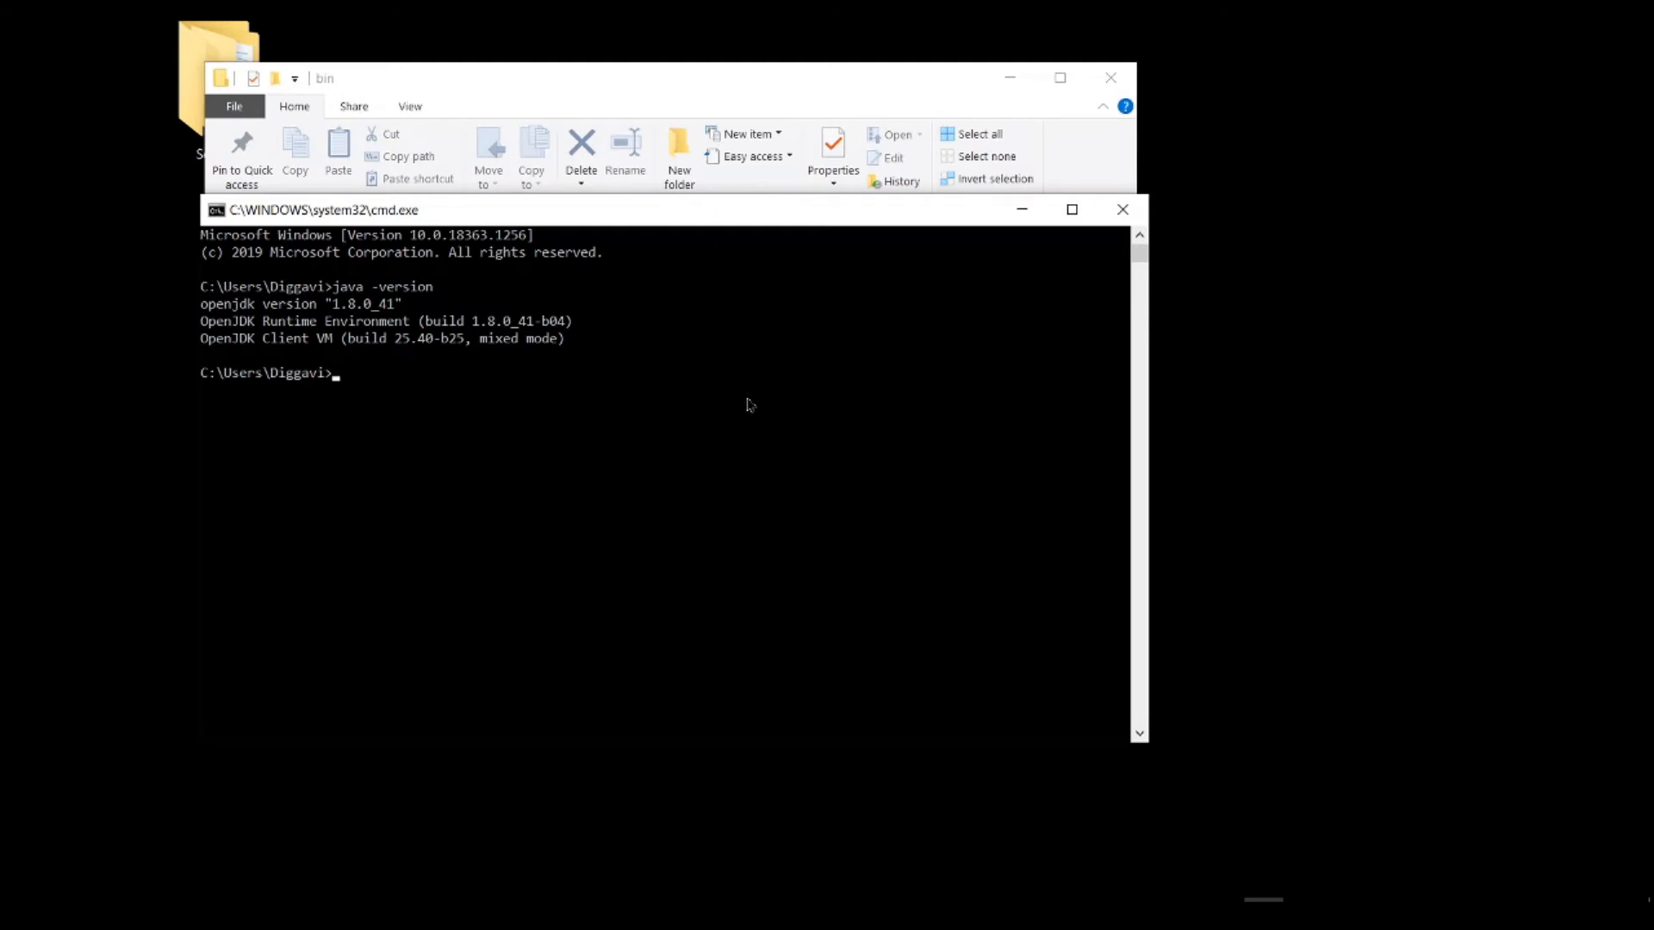
pyautogui.click(1124, 211)
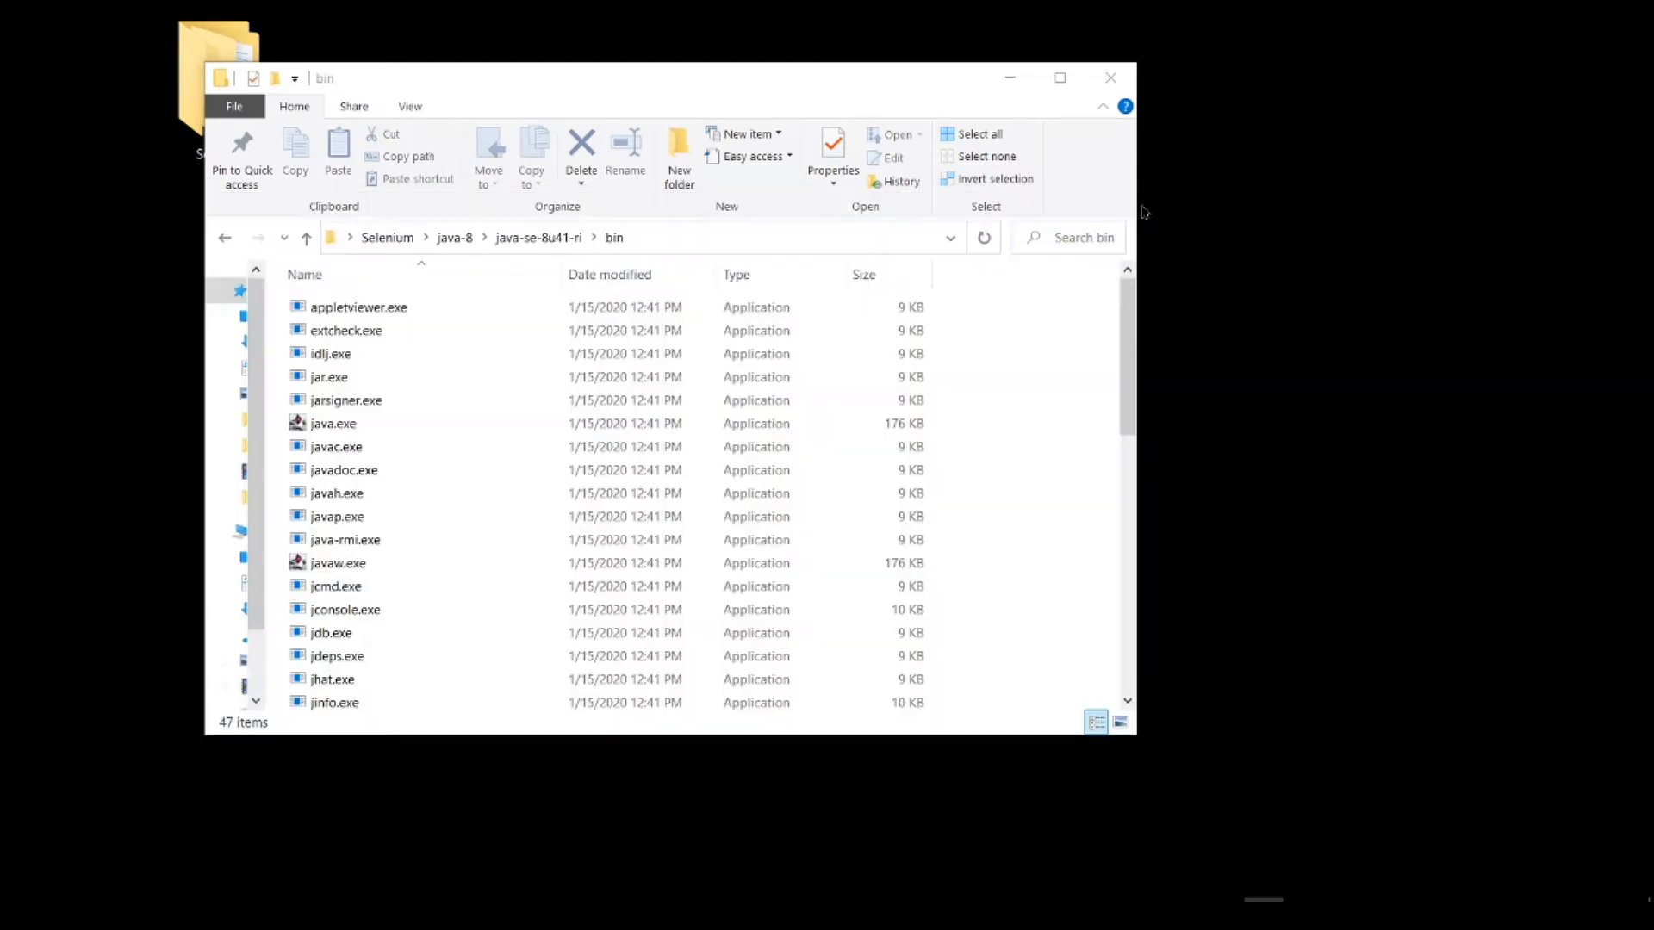
# Step: Return to the Selenium folder and extract eclipse-java-2020-12-R-win32-x86_64.zip with 7-Zip into a folder named after the archive
pyautogui.click(387, 237)
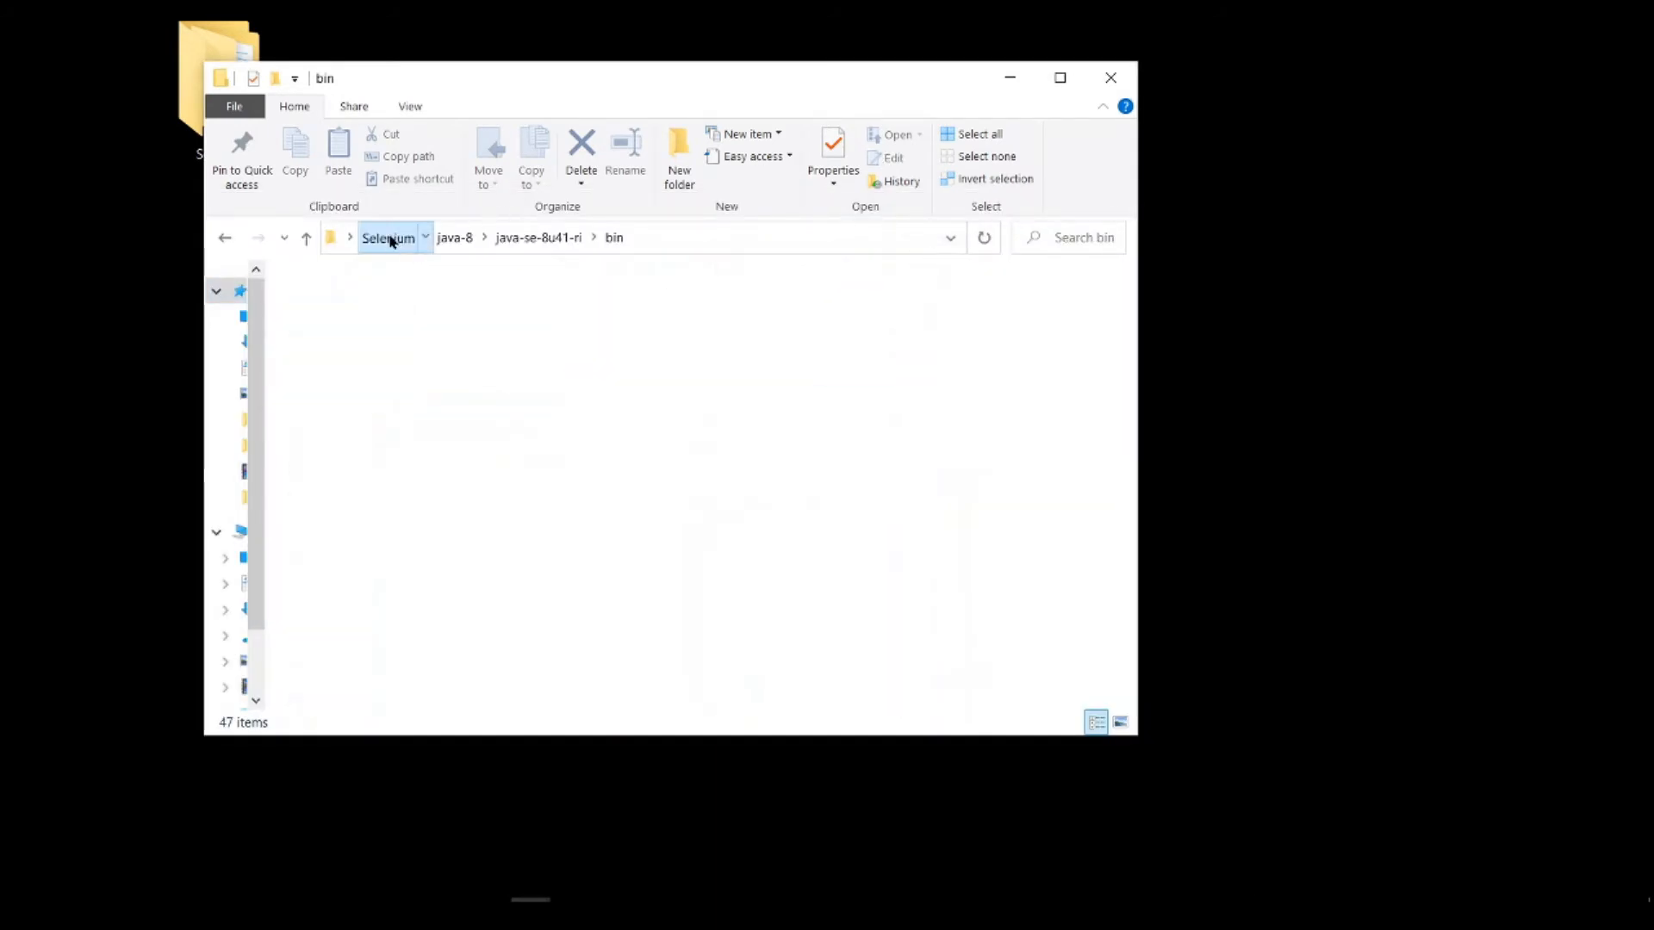
pyautogui.click(434, 490)
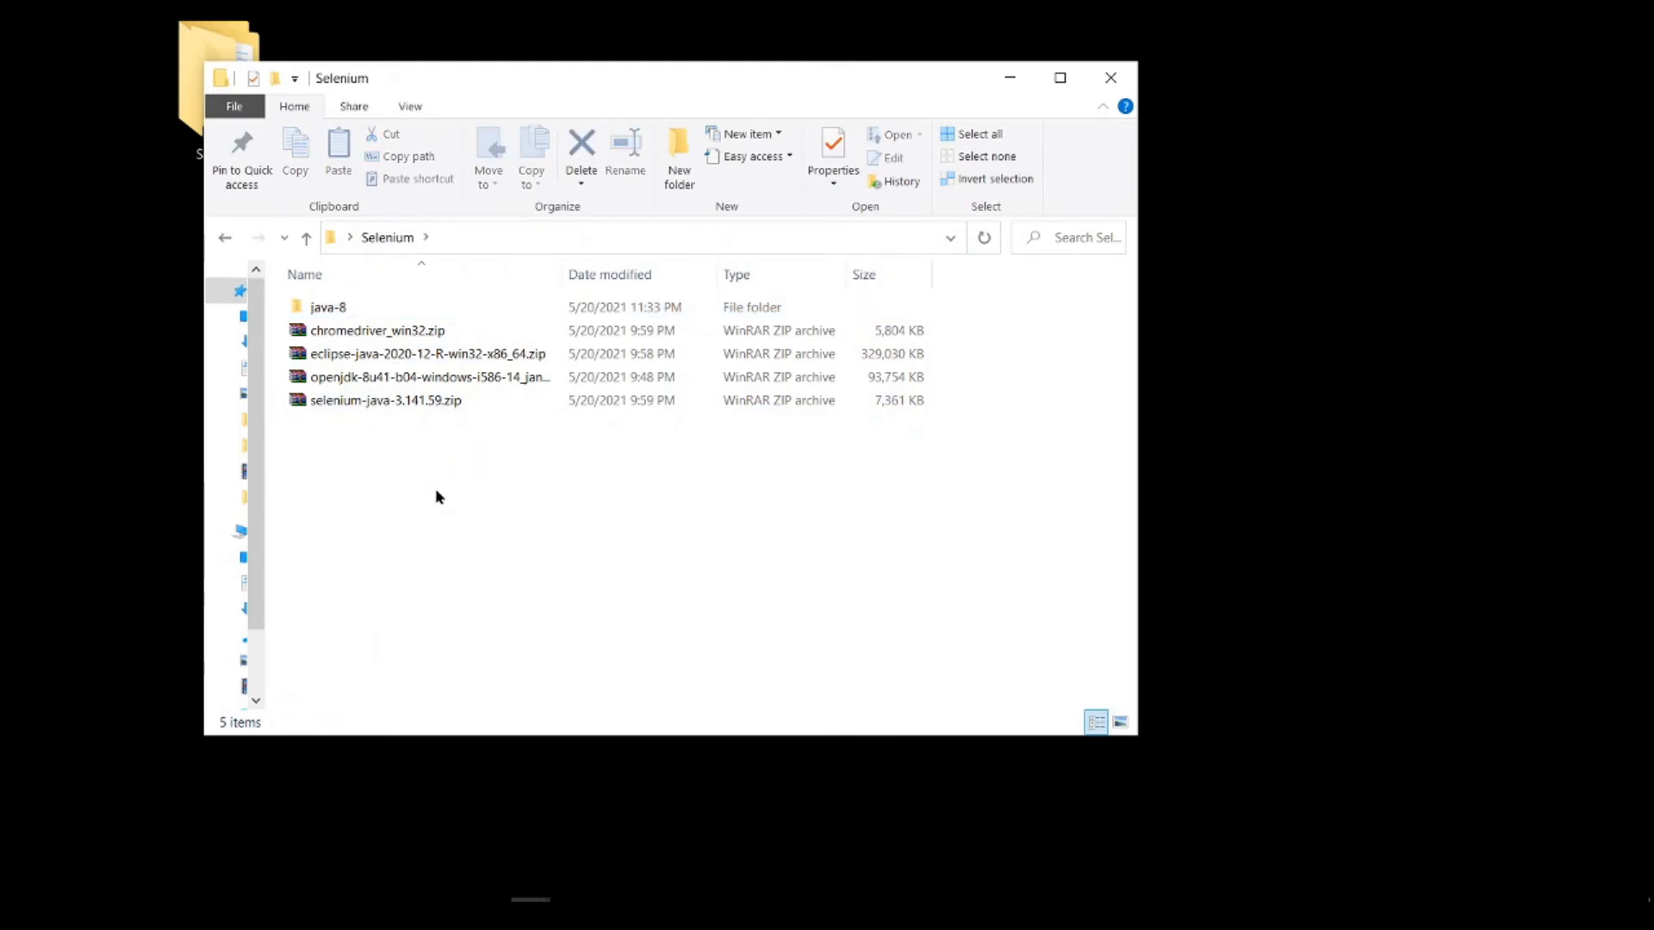
pyautogui.rightClick(398, 372)
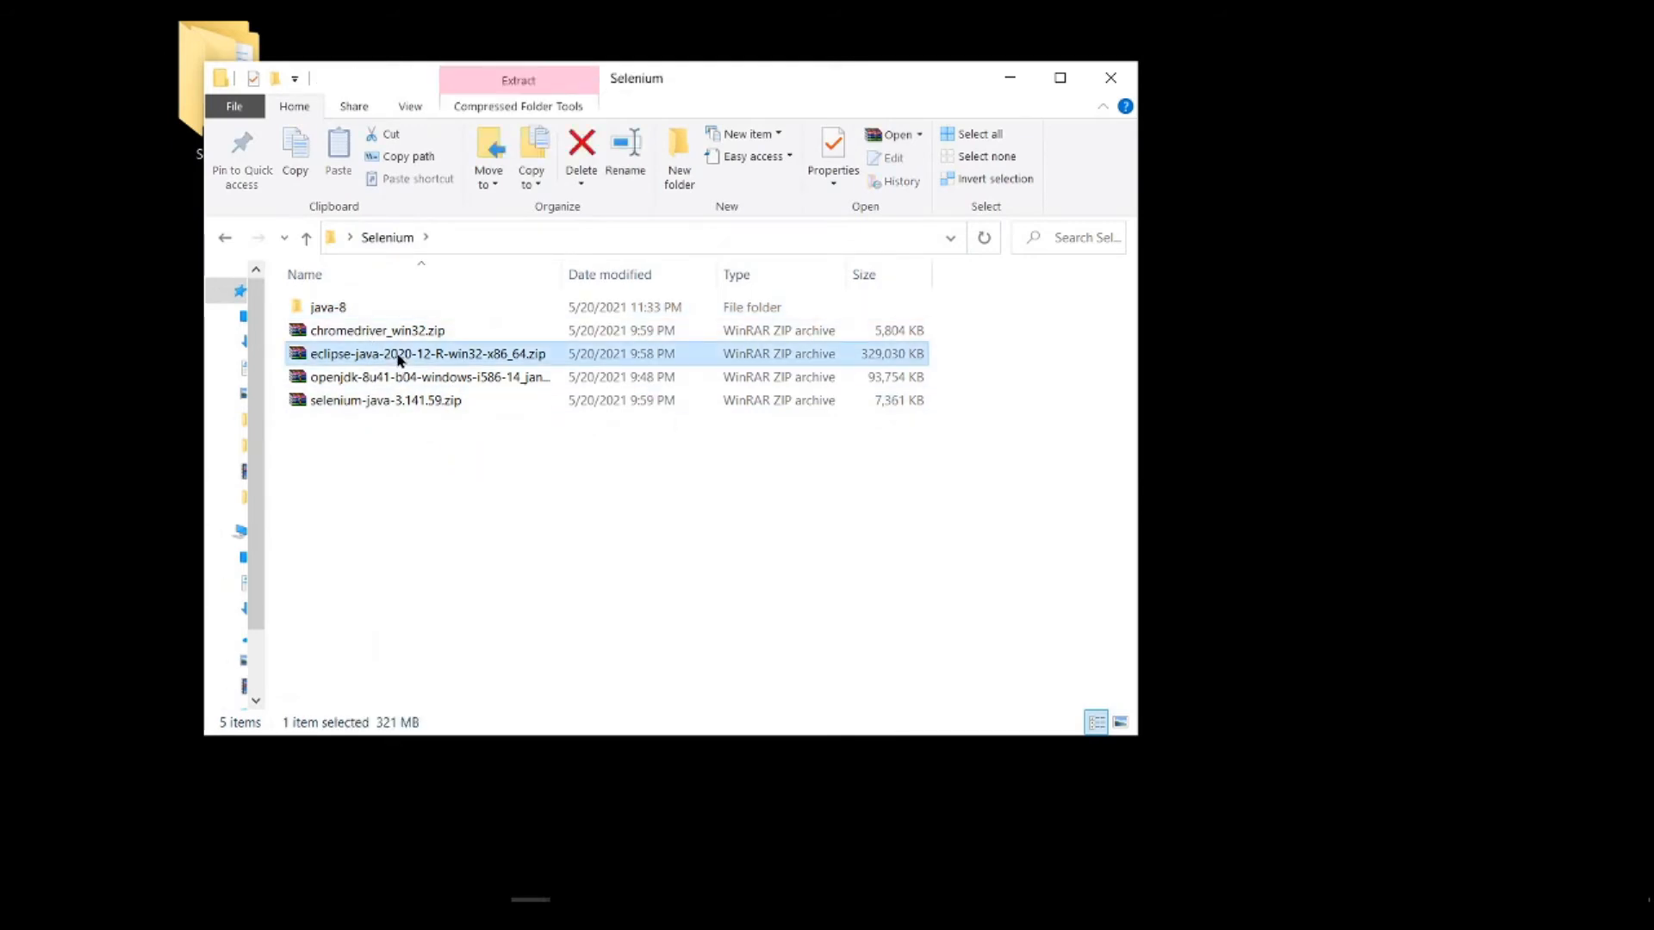
pyautogui.moveTo(709, 463)
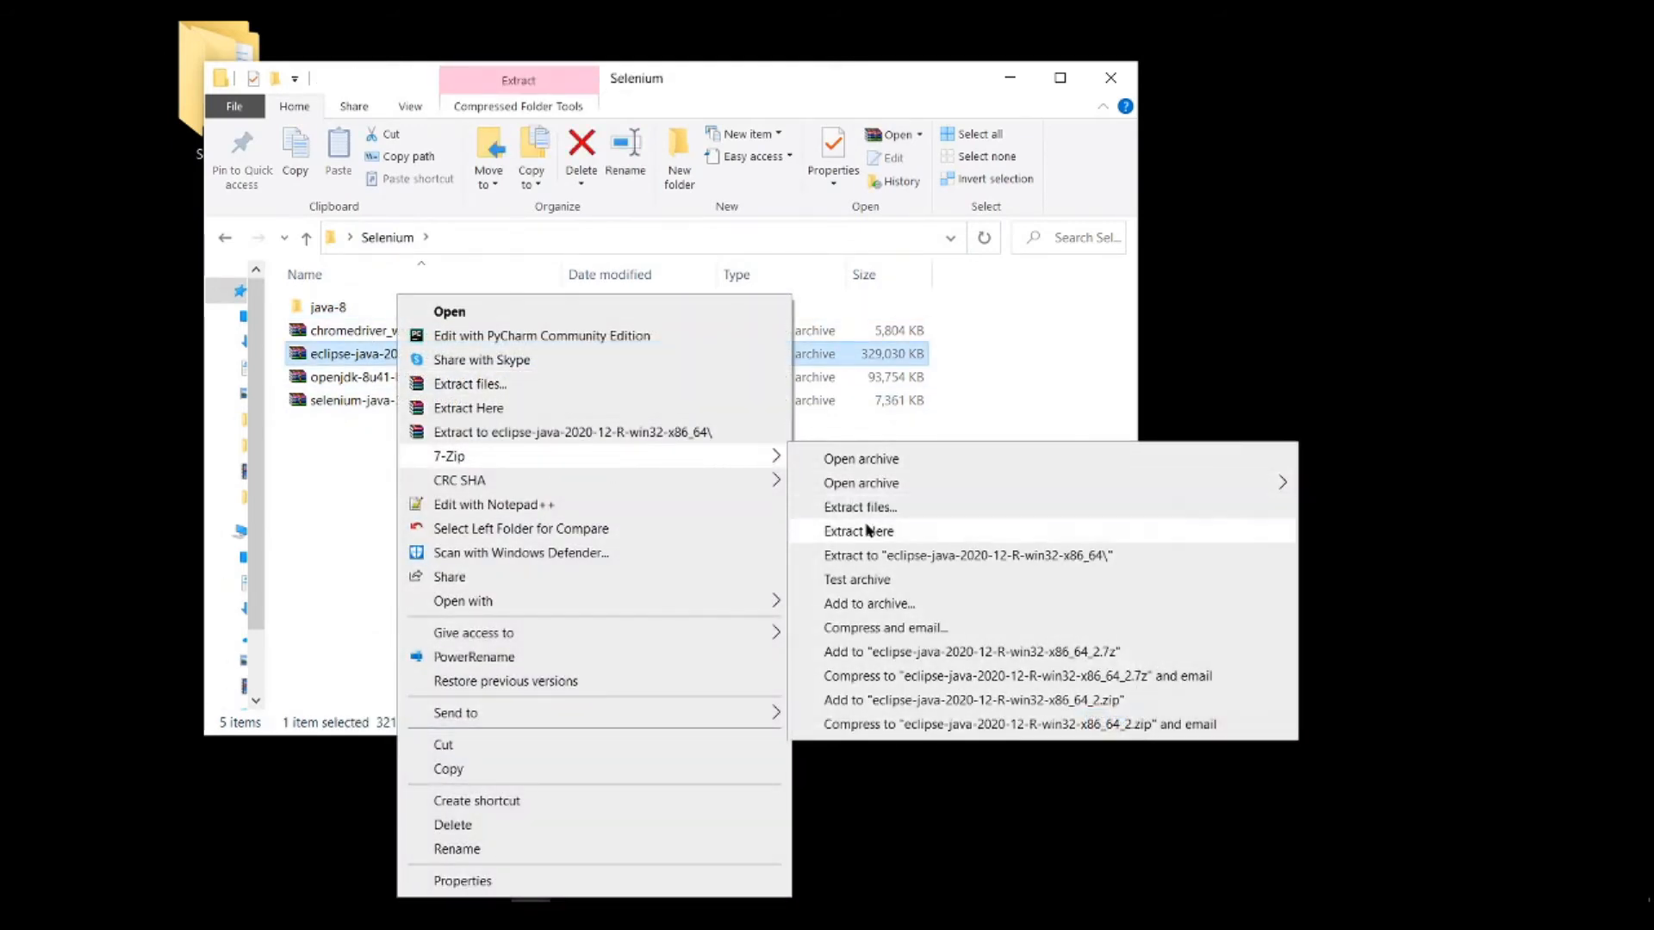
pyautogui.click(879, 556)
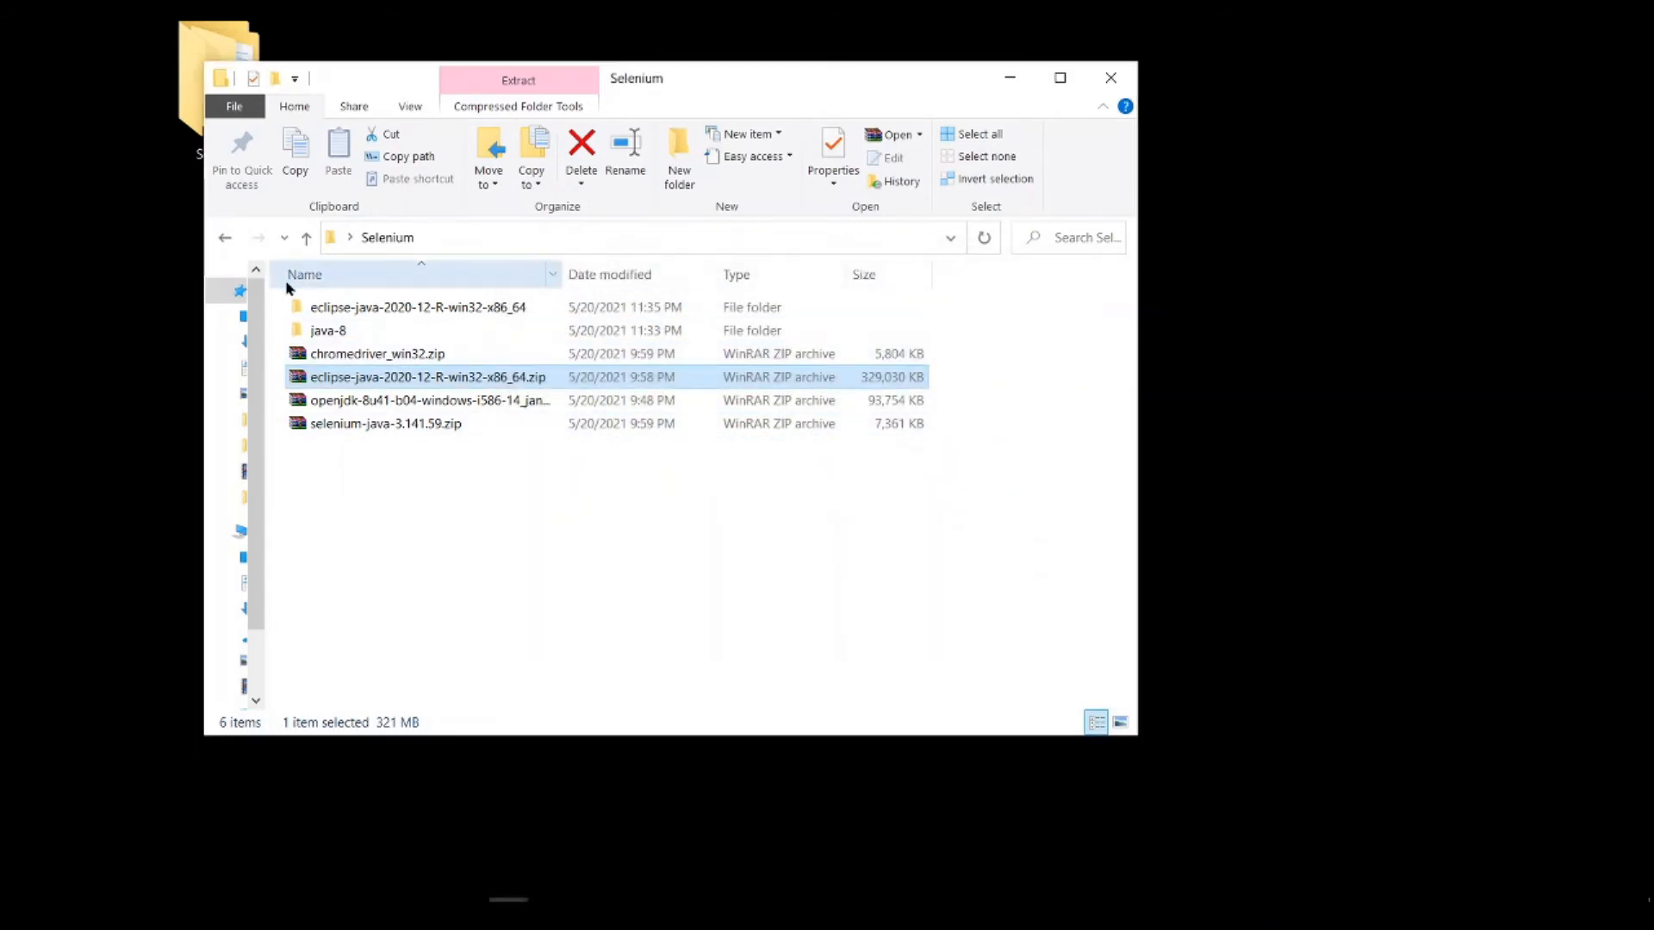
# Step: Rename the extracted eclipse-java-2020-12-R-win32-x86_64 folder as eclipse
pyautogui.click(337, 311)
pyautogui.click(338, 309)
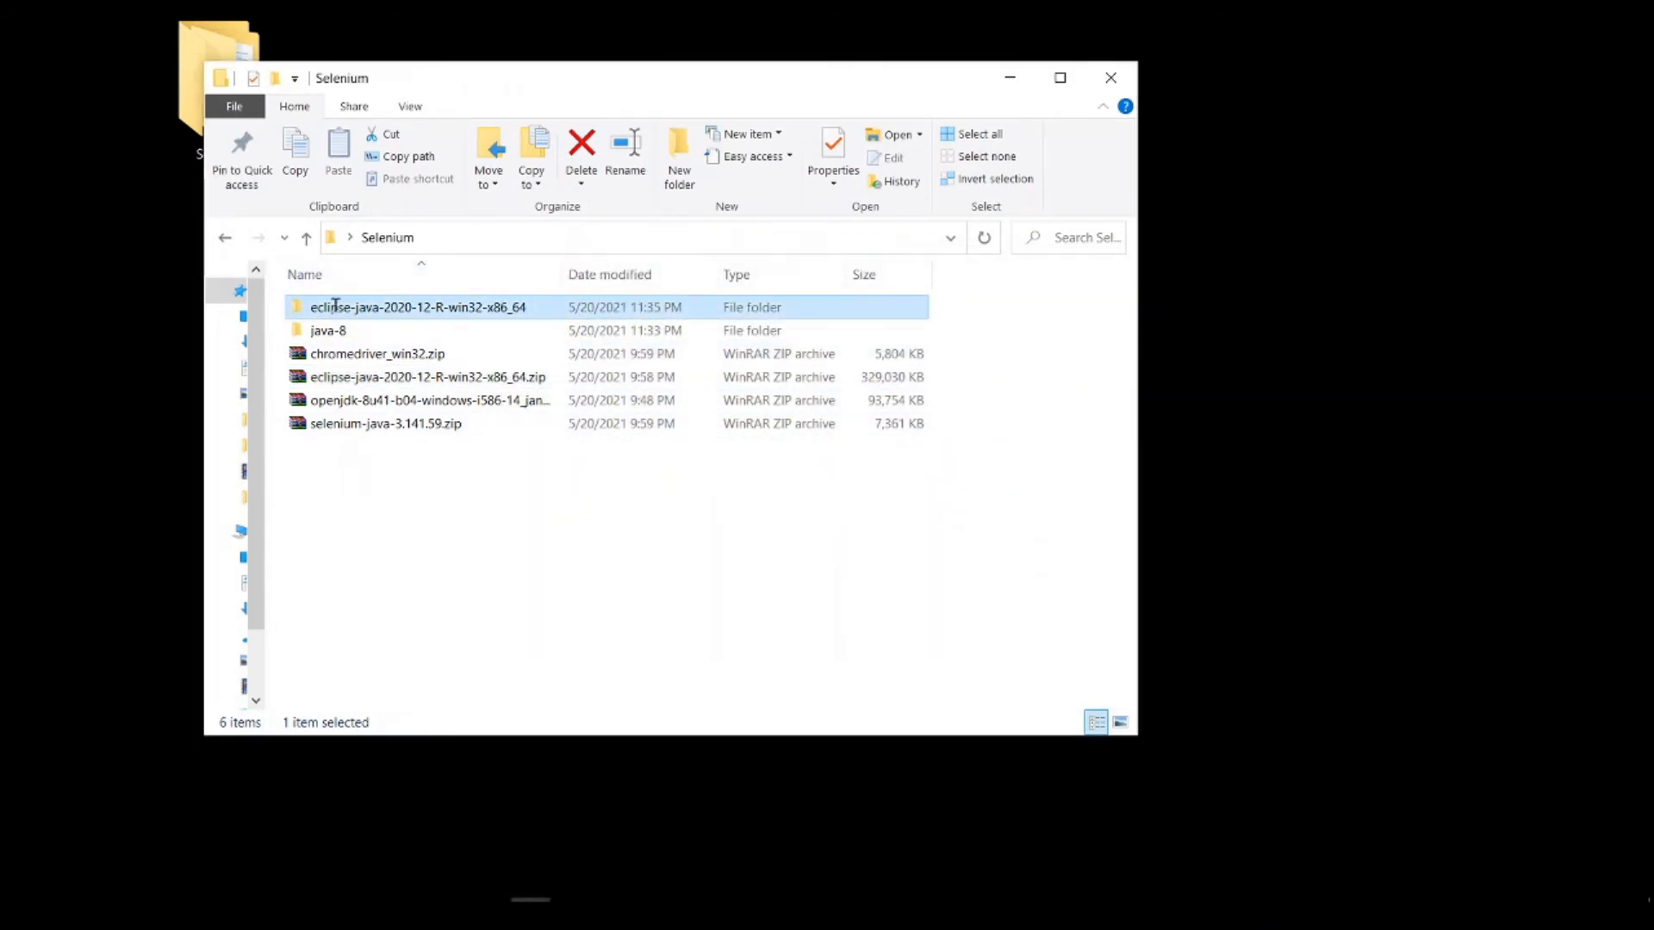
pyautogui.write('eclipse')
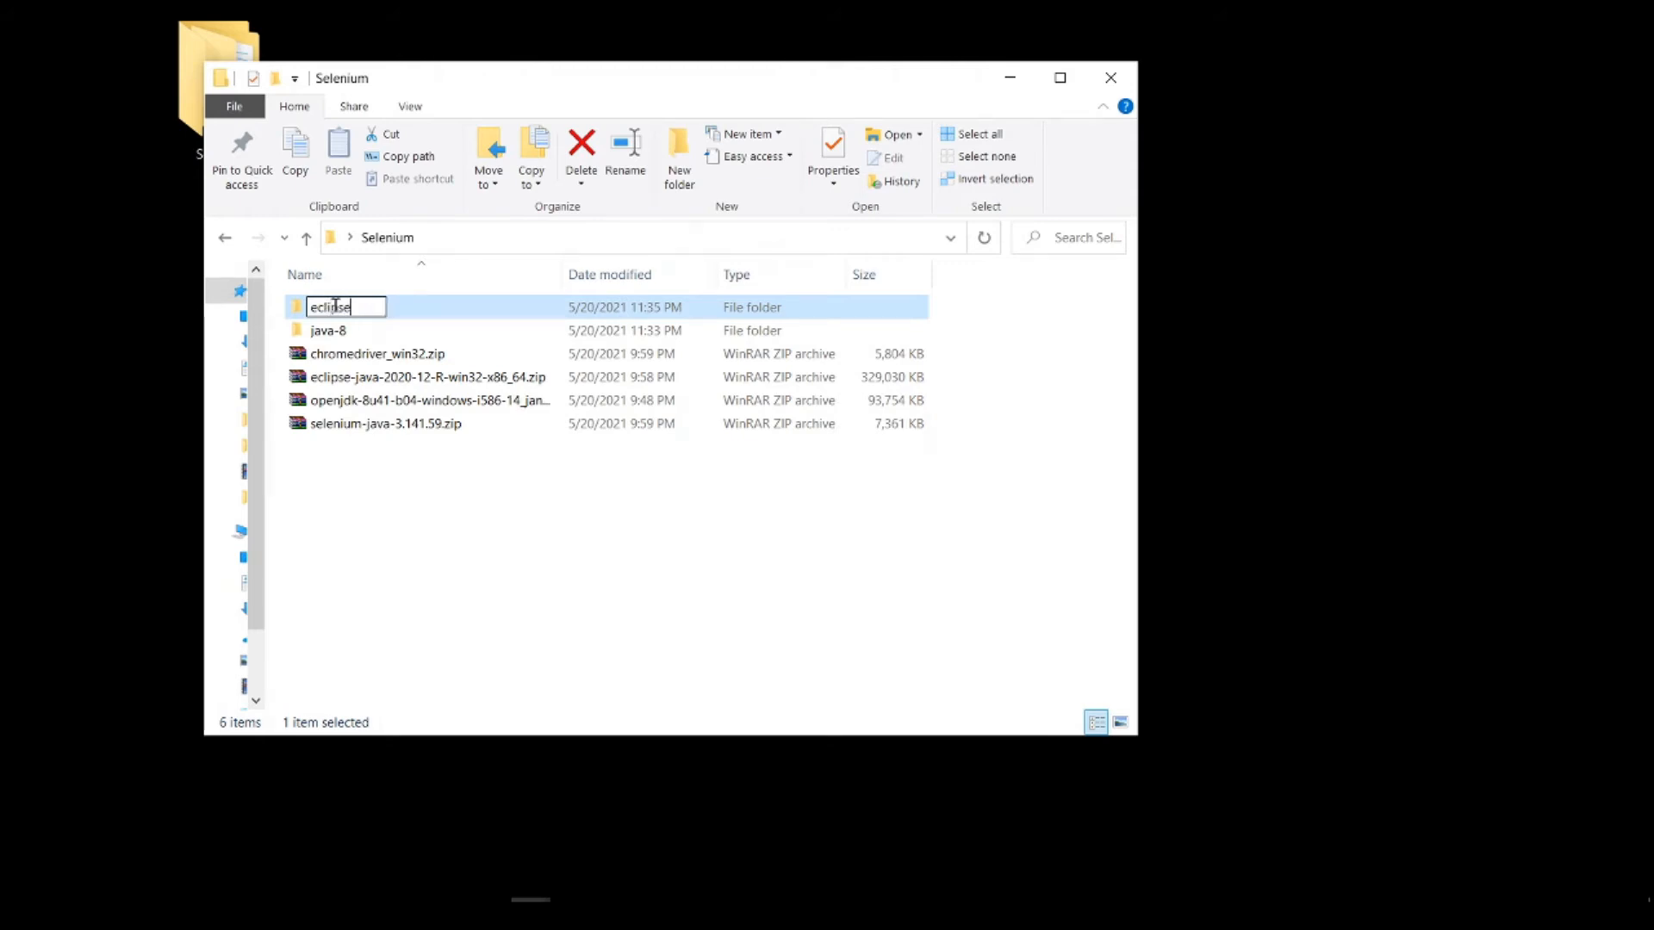
pyautogui.click(402, 315)
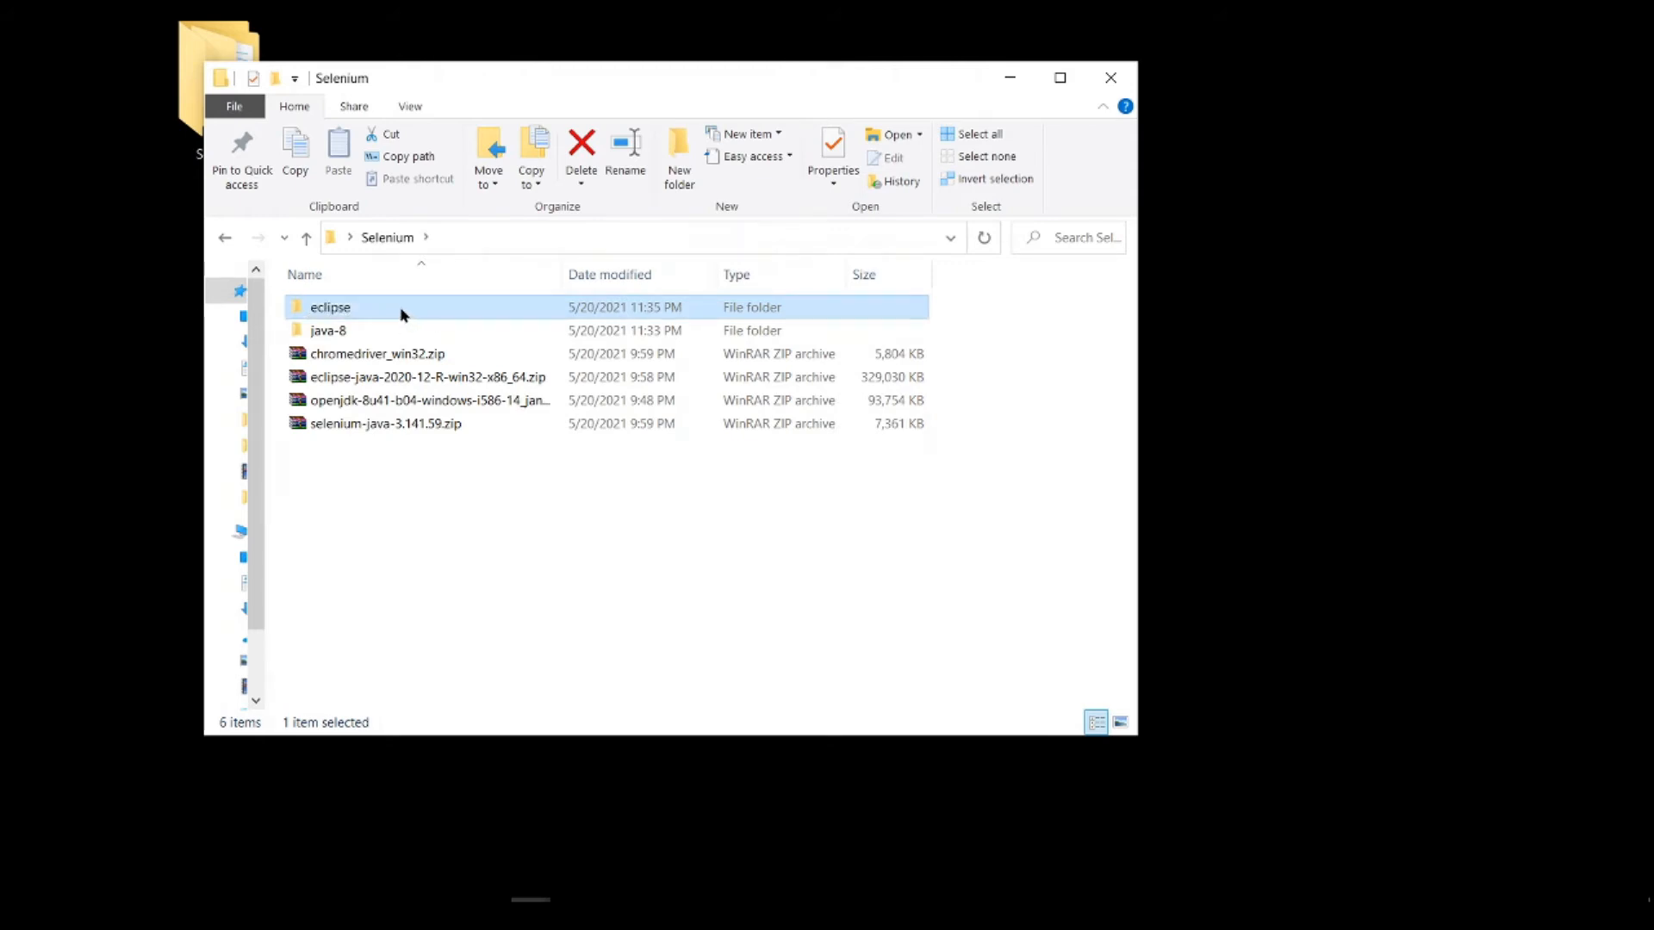
# Step: Open the nested eclipse folder inside the renamed folder and launch eclipse.exe
pyautogui.doubleClick(402, 308)
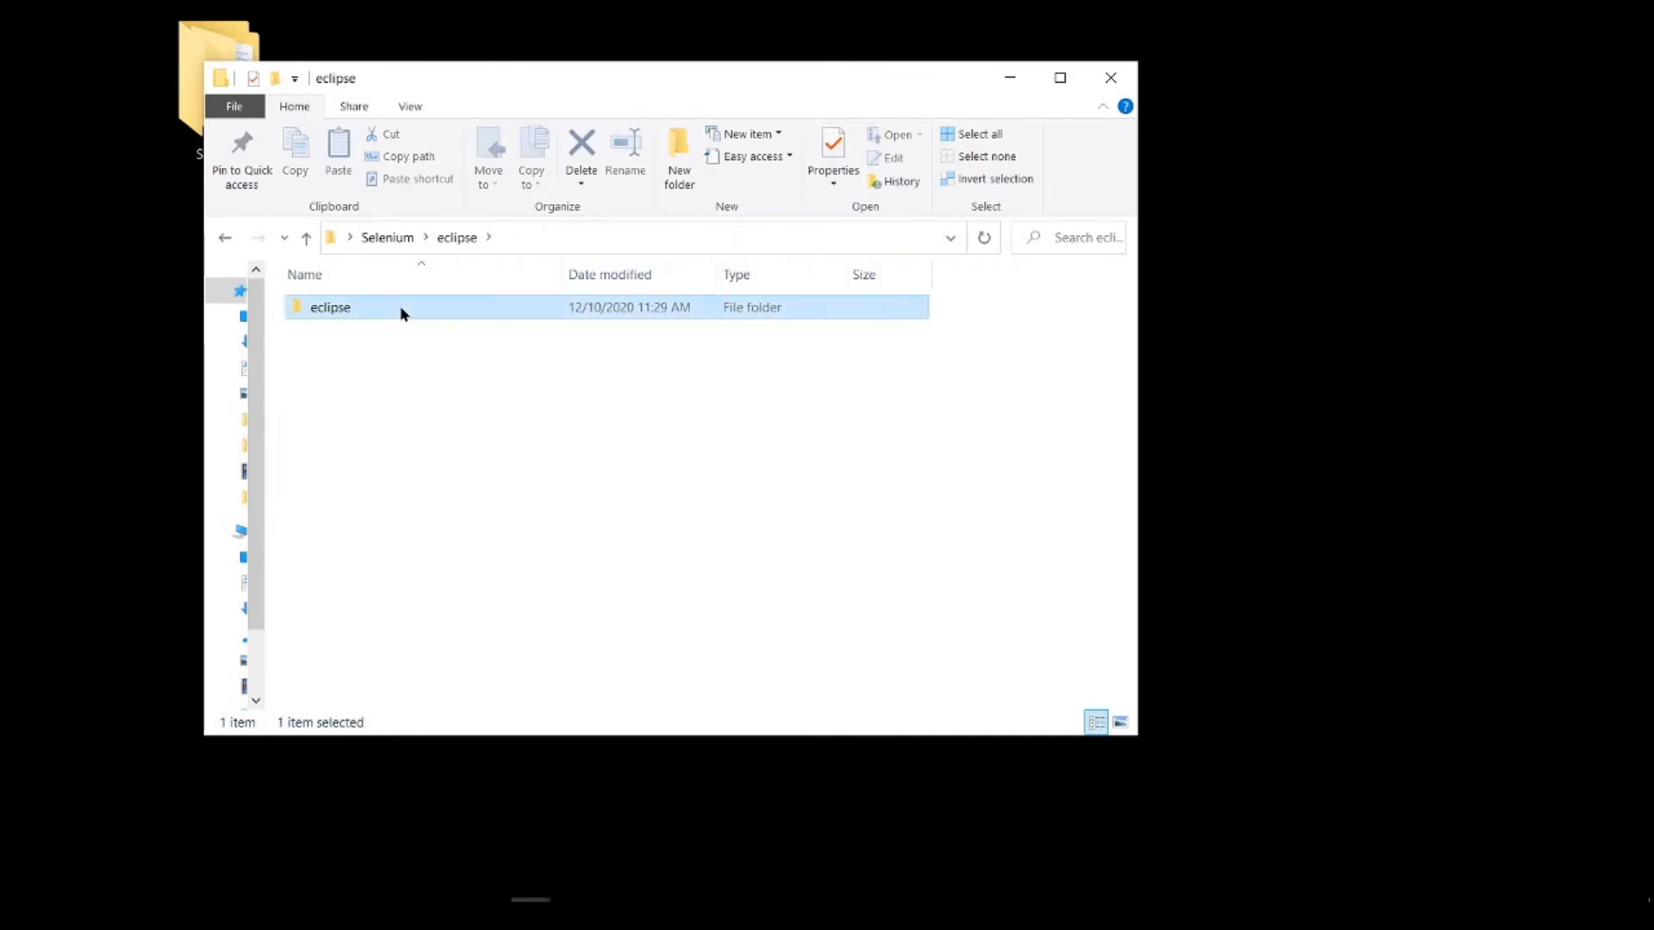
pyautogui.doubleClick(403, 307)
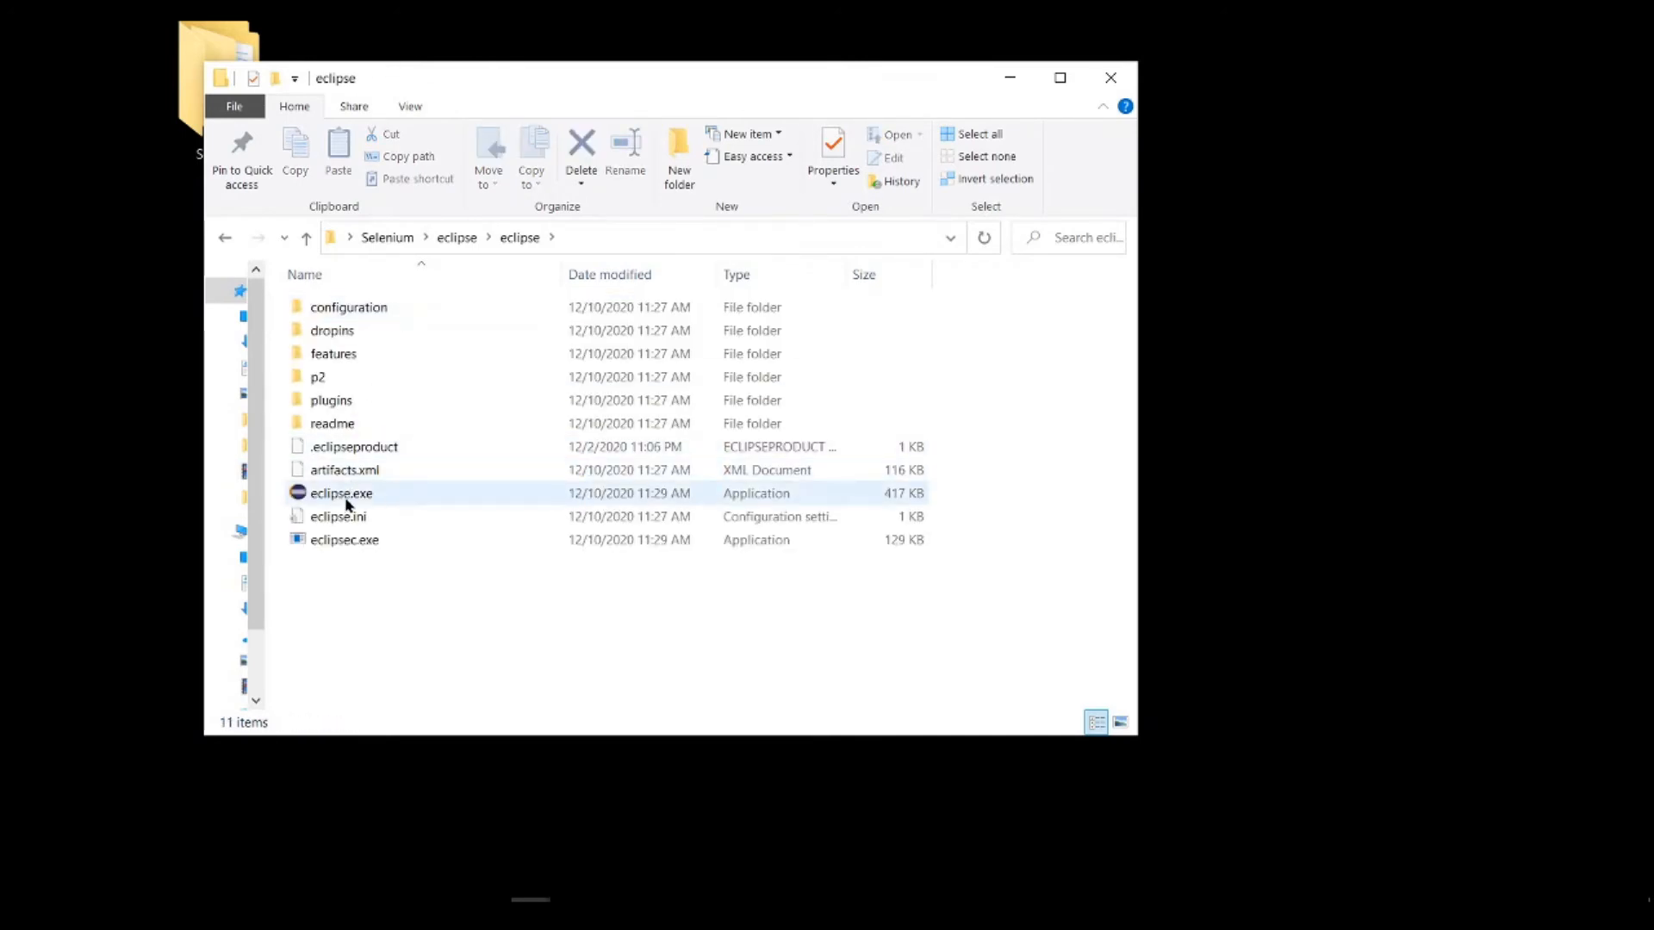
pyautogui.doubleClick(348, 503)
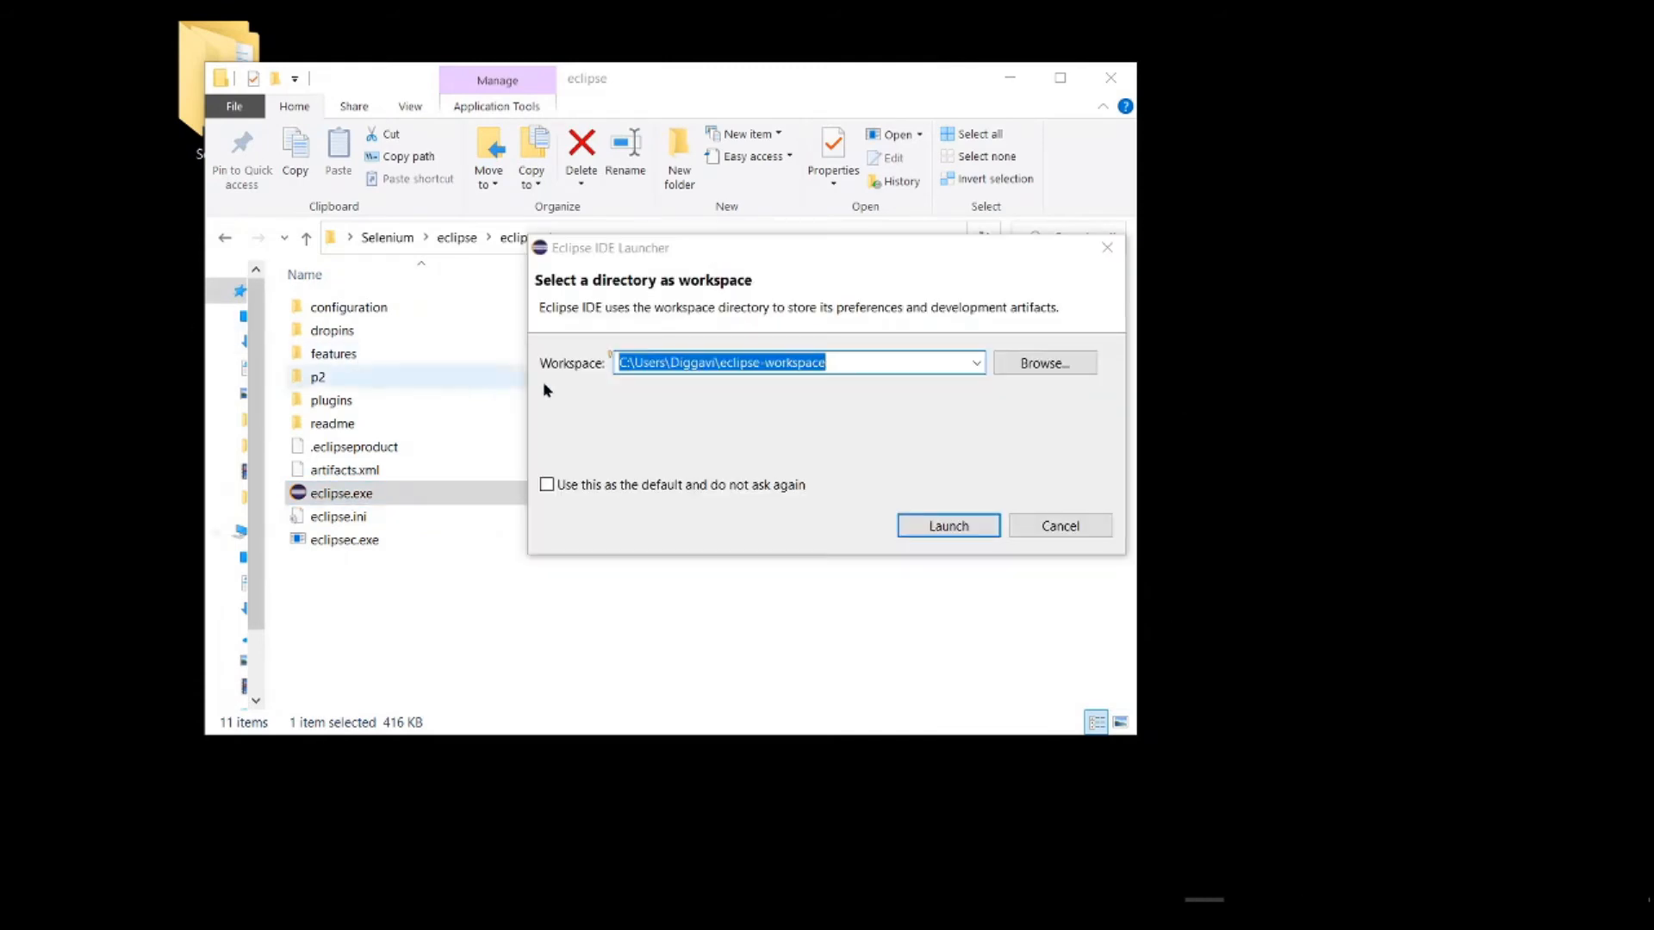
# Step: Set the workspace to a Selenium-Workspace directory inside the desktop Selenium folder, reusing the path from File Explorer's address
pyautogui.click(741, 247)
pyautogui.moveTo(739, 250); pyautogui.dragTo(488, 261)
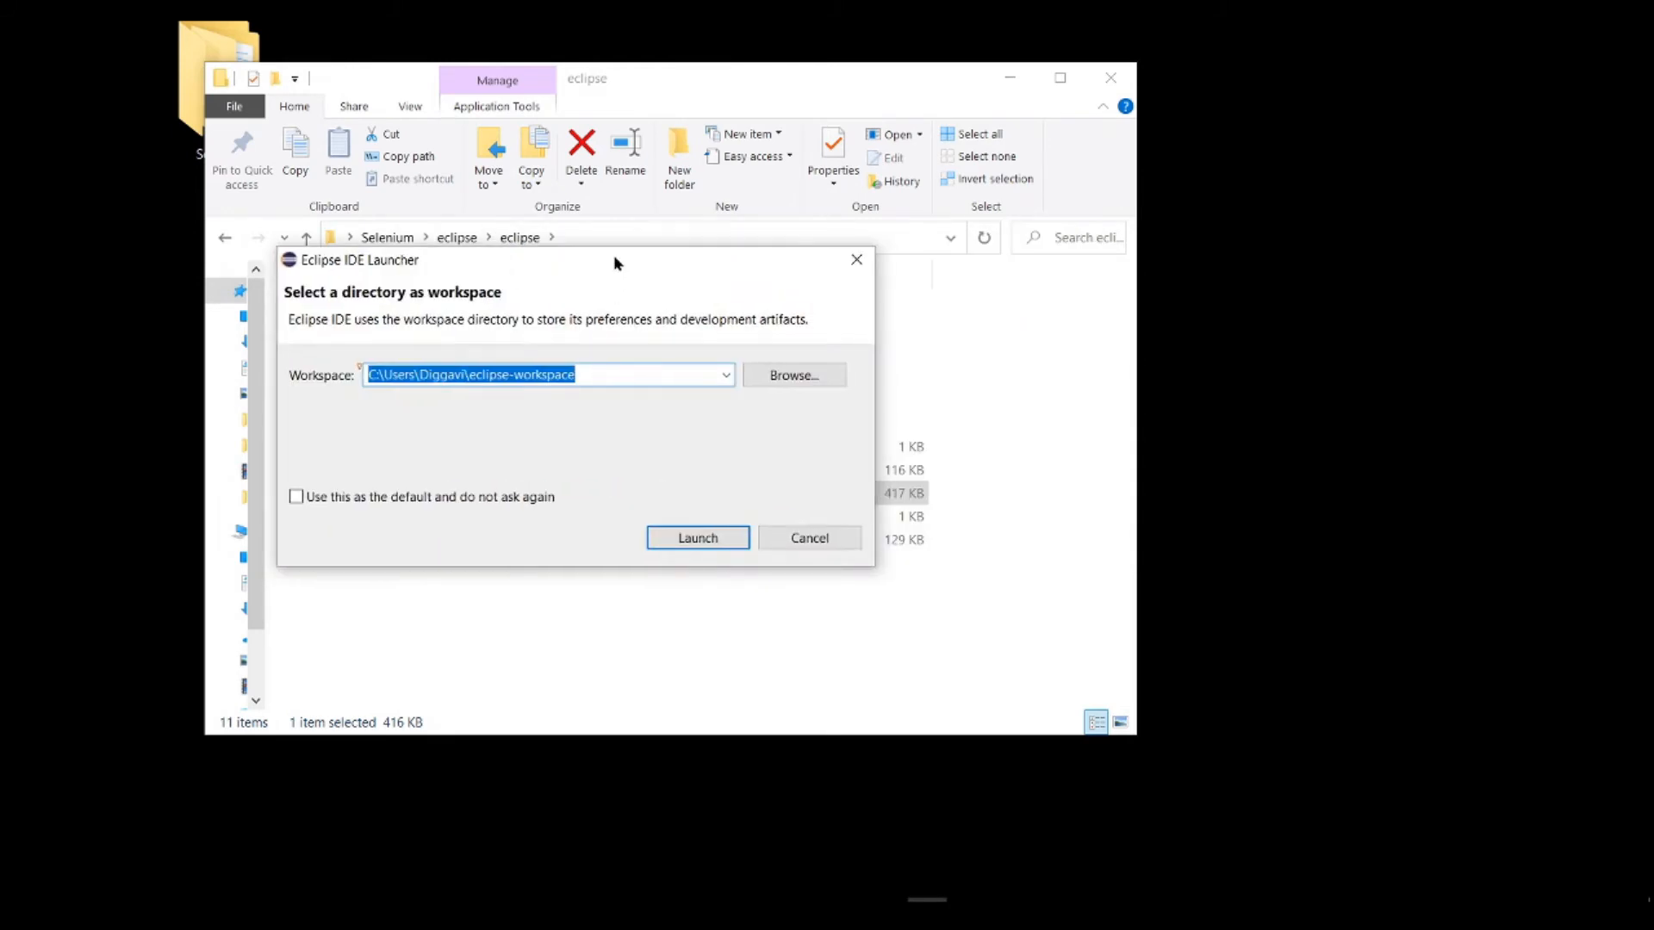
pyautogui.moveTo(617, 259); pyautogui.dragTo(770, 308)
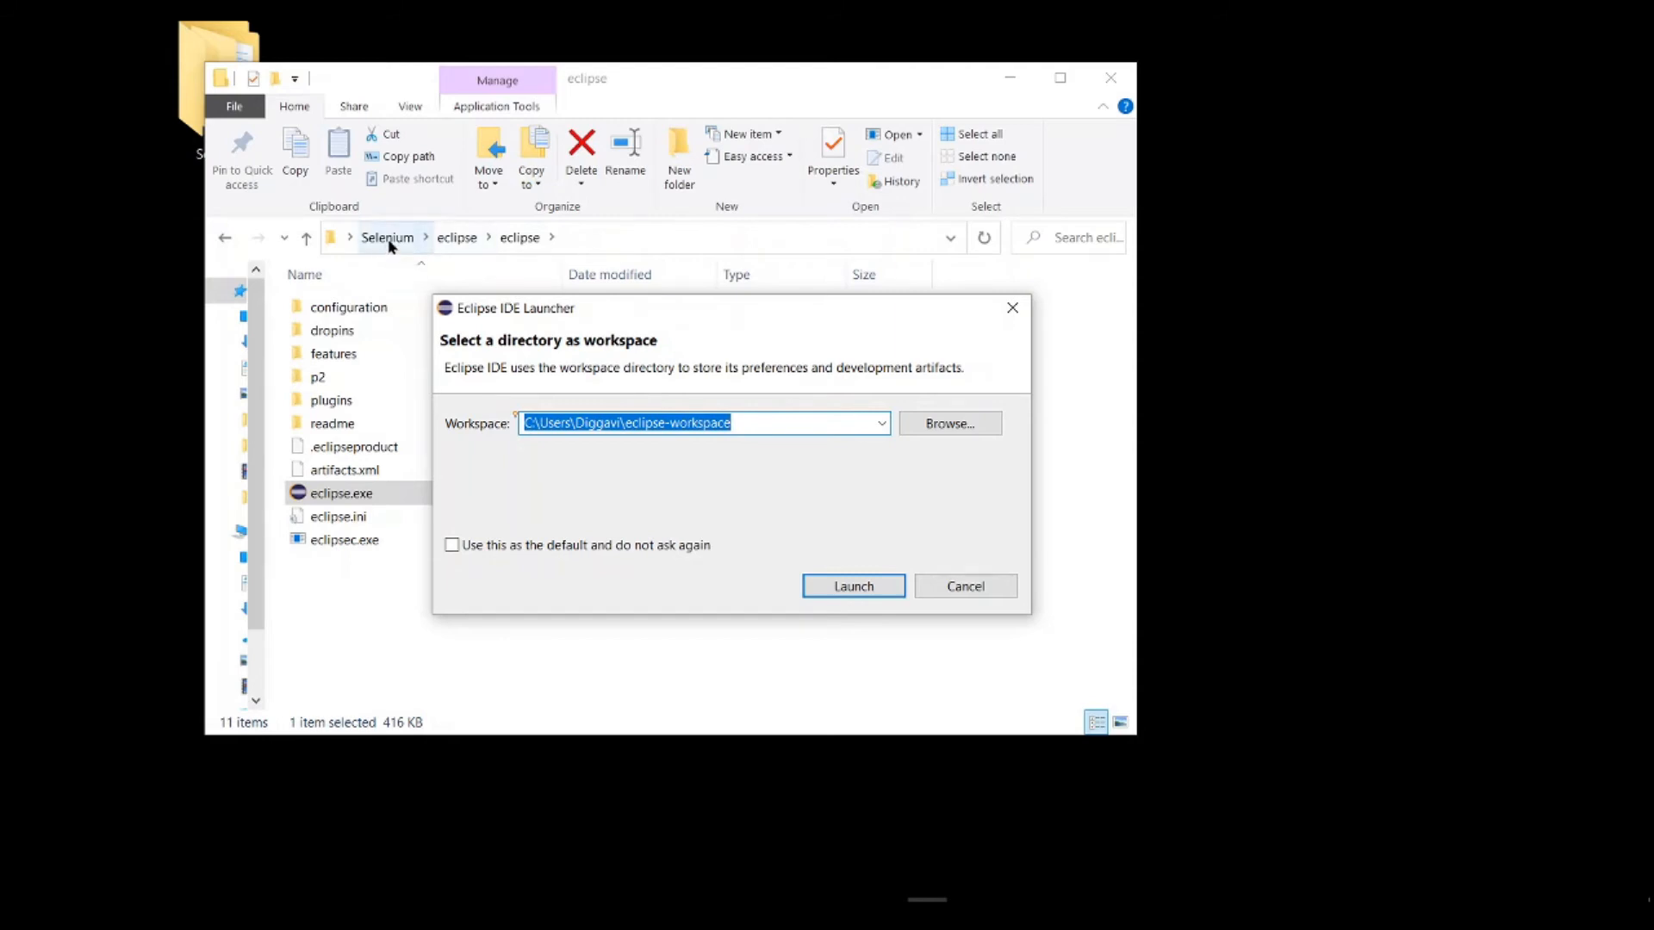
pyautogui.click(659, 233)
pyautogui.hotkey('ctrl', 'c')
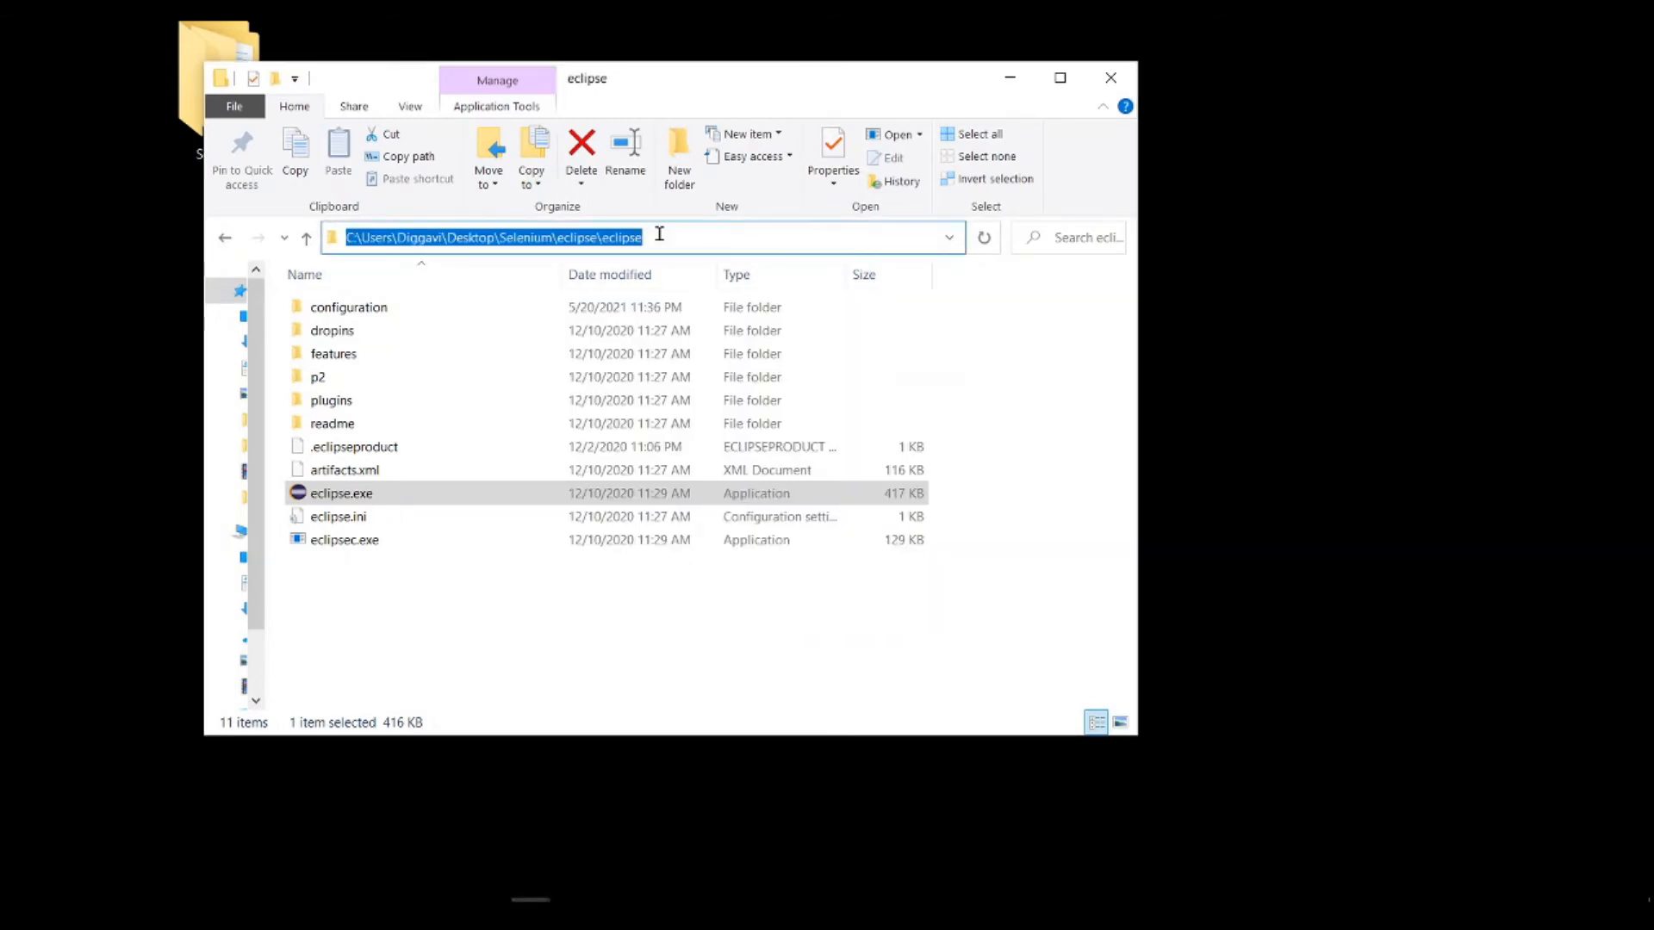
pyautogui.hotkey('alt', 'Tab')
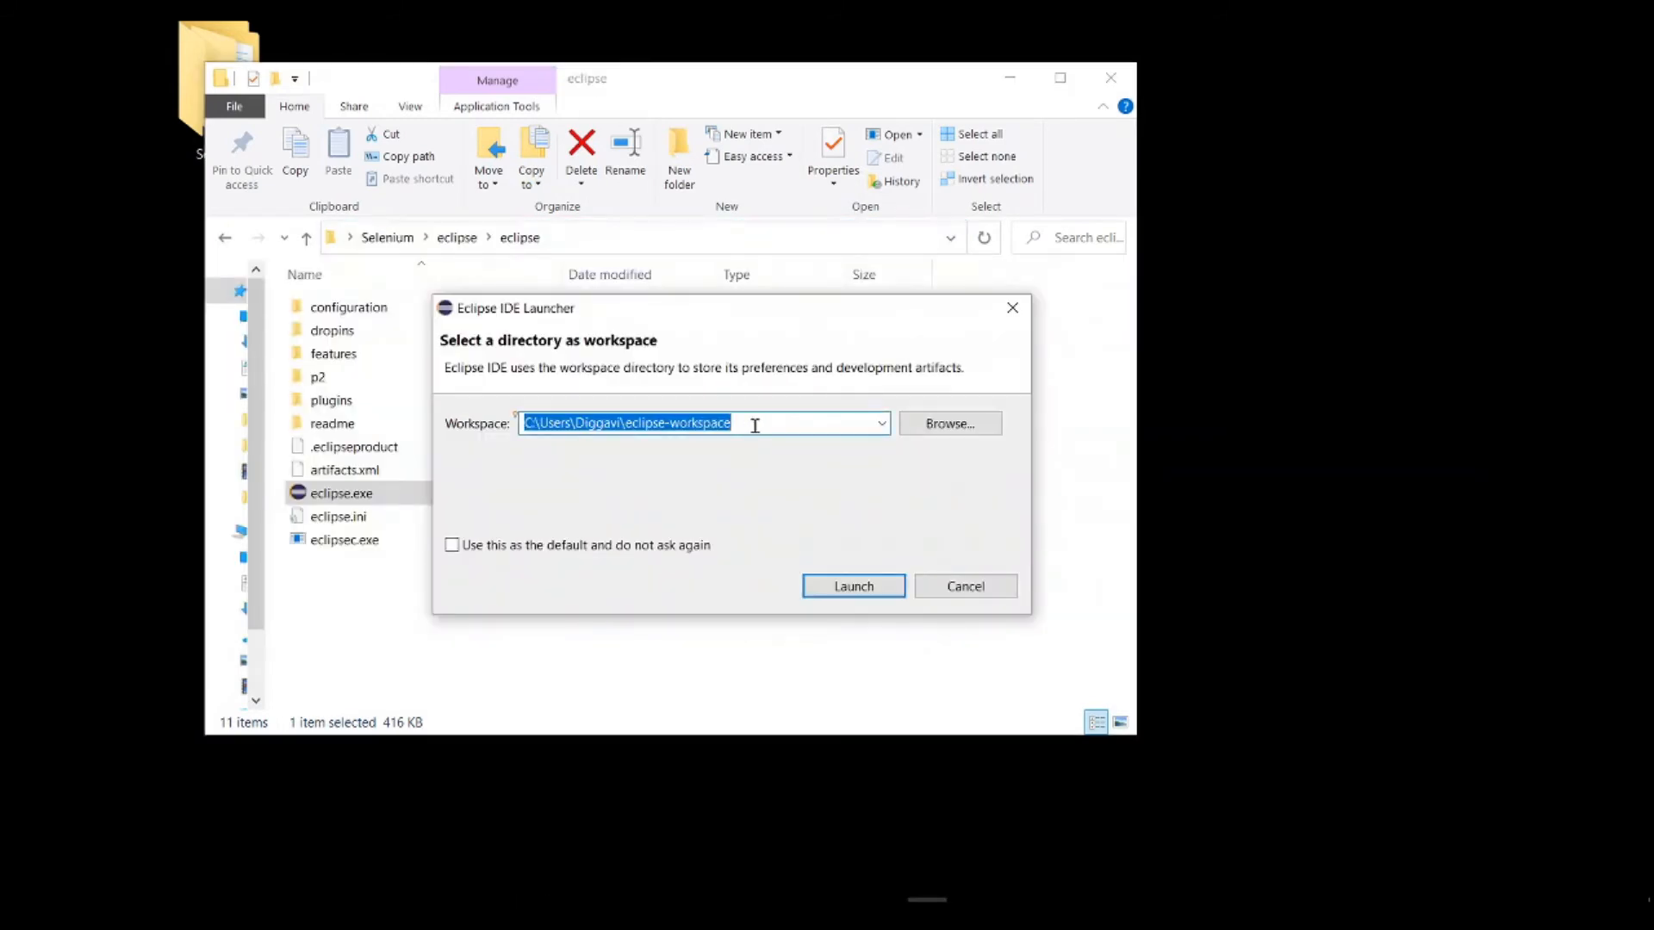
pyautogui.moveTo(756, 424); pyautogui.dragTo(455, 452)
pyautogui.hotkey('ctrl', 'v')
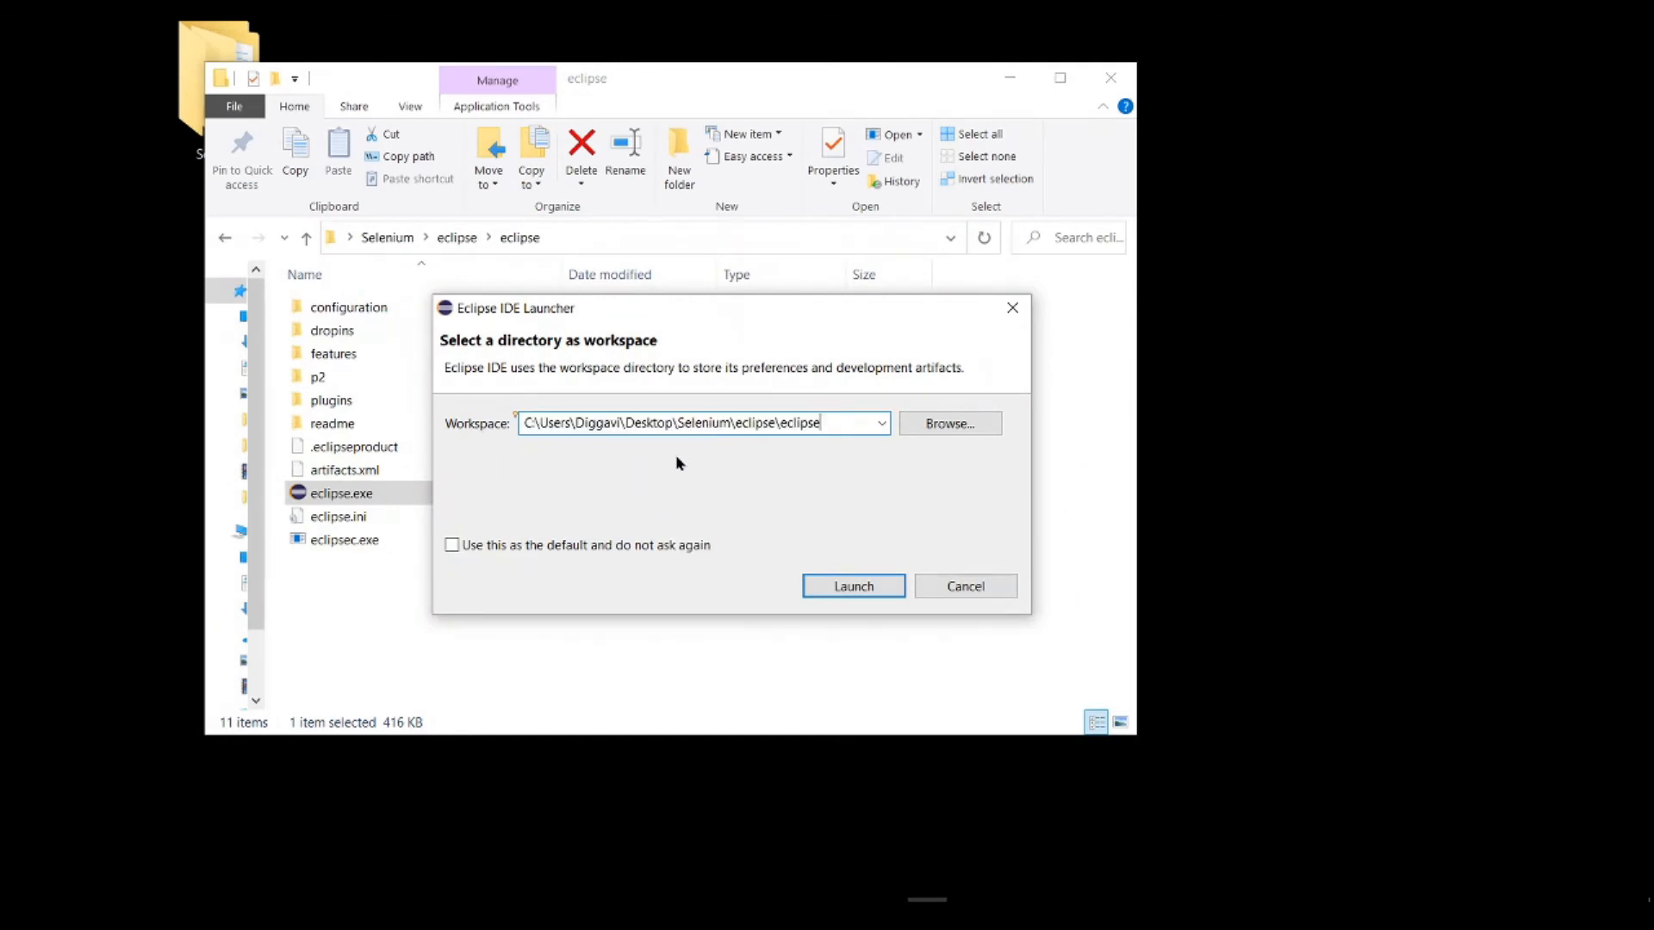
pyautogui.moveTo(731, 424); pyautogui.dragTo(862, 422)
pyautogui.press('BackSpace')
pyautogui.write('\\Selen')
pyautogui.write('ium-Worl')
pyautogui.write('space')
# Step: Launch Eclipse with this workspace in a maximized window and close the Welcome page
pyautogui.click(844, 591)
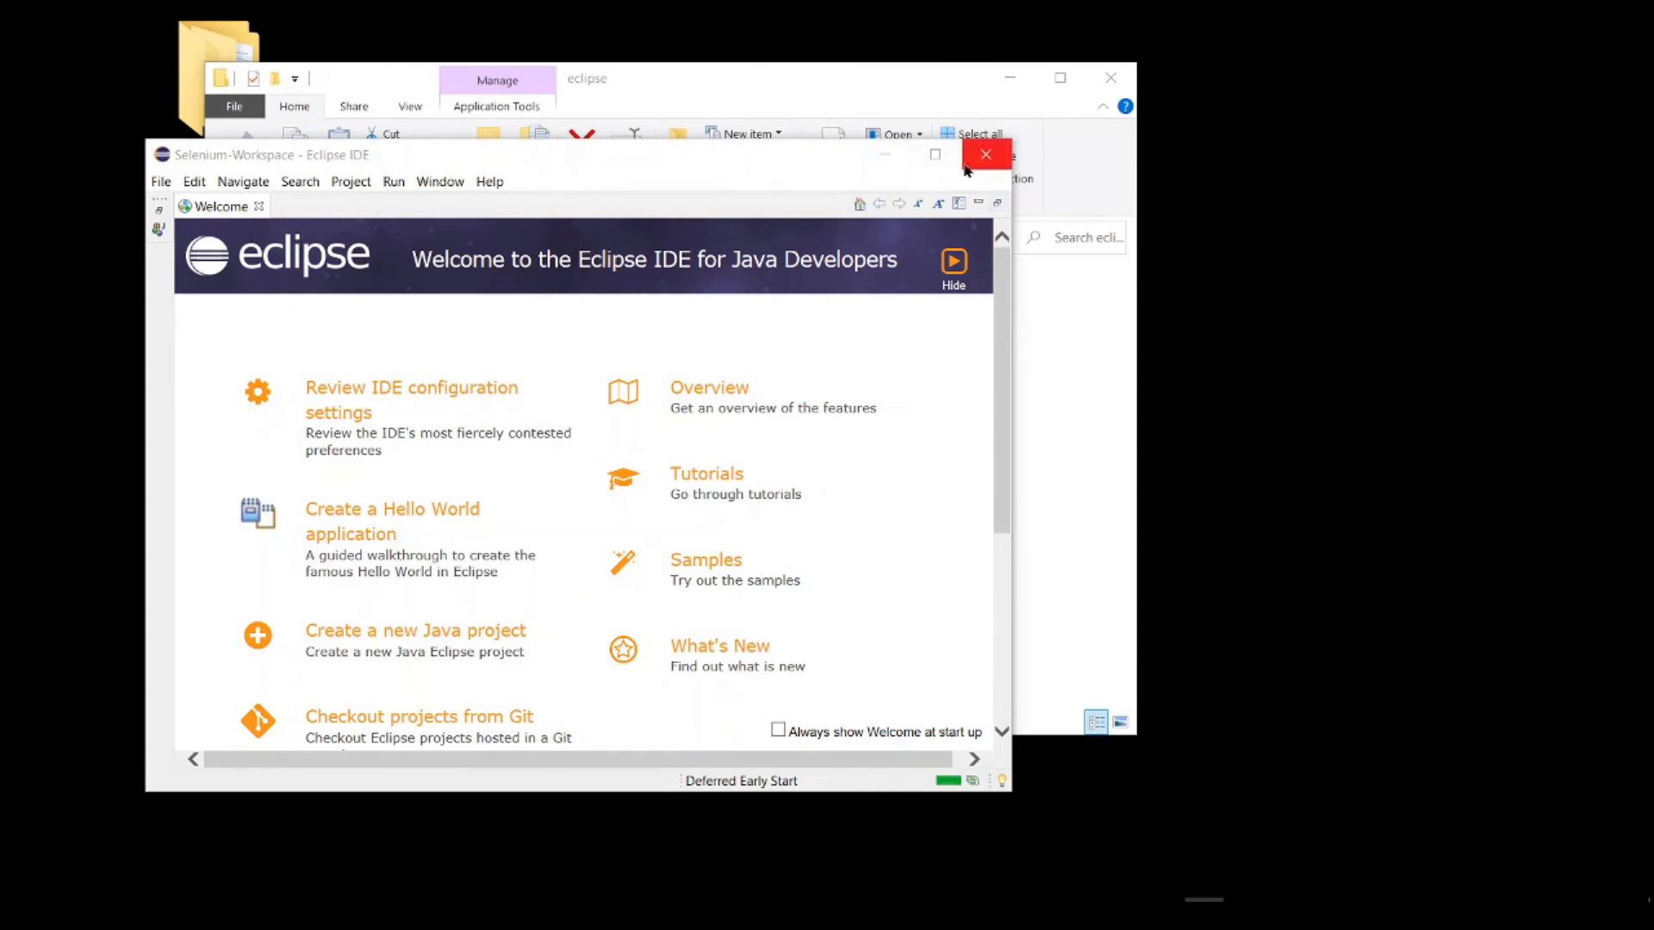
pyautogui.click(935, 155)
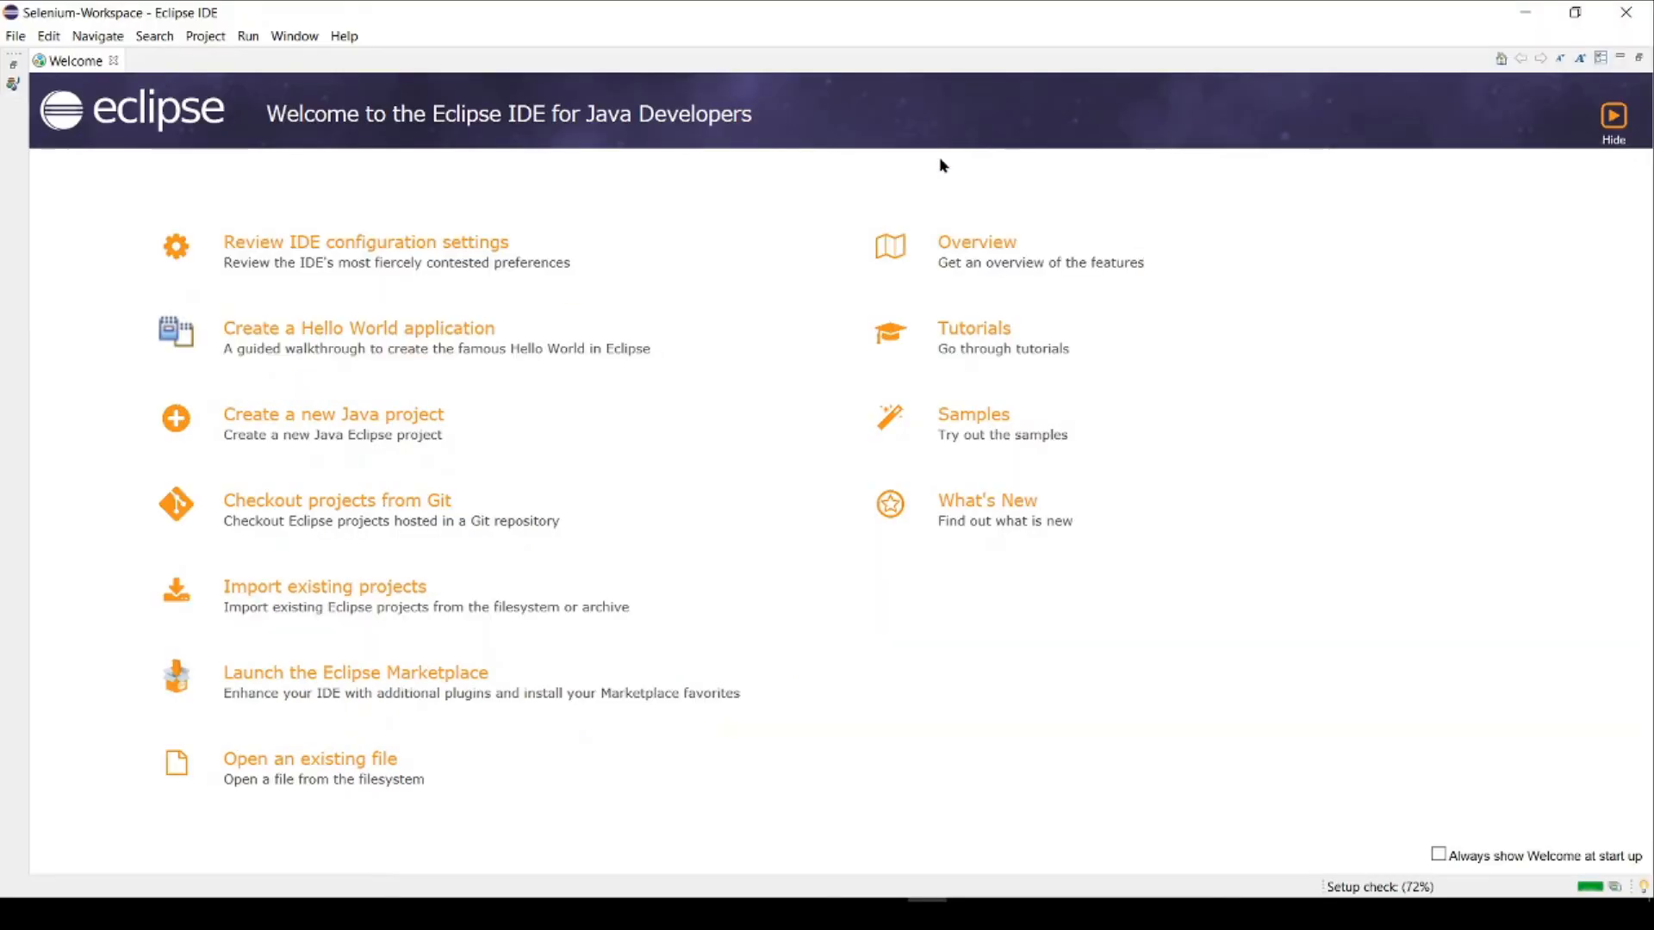
pyautogui.click(114, 60)
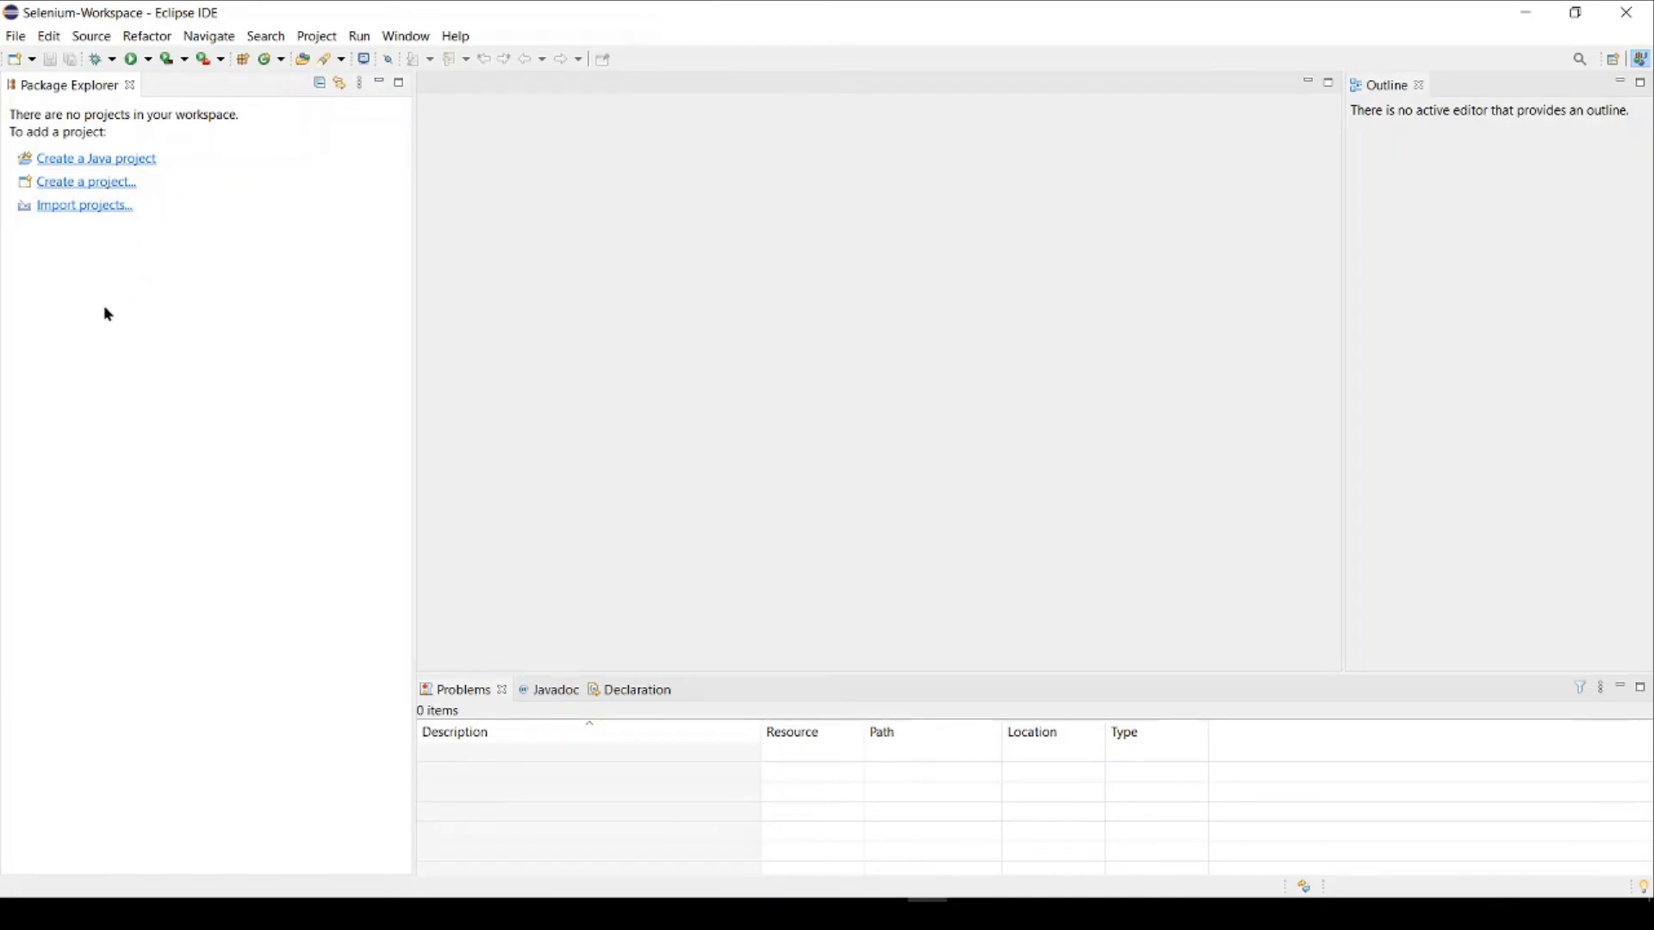
# Step: Start a new Java project named Getting-Started-With-Selenium
pyautogui.click(16, 37)
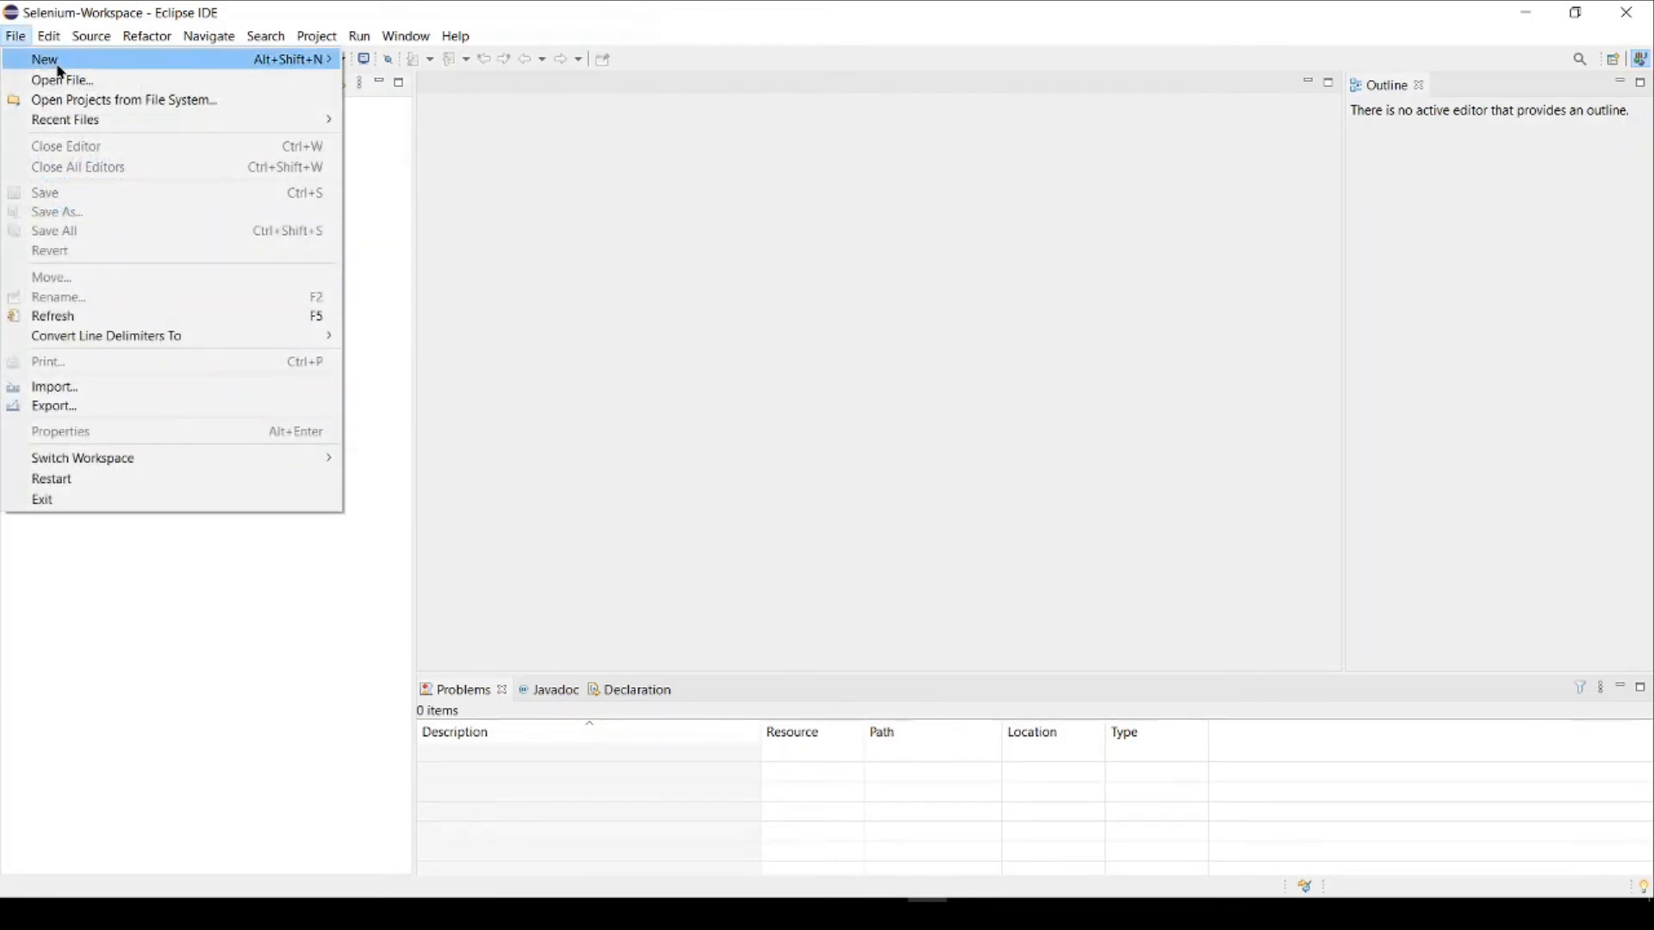
pyautogui.moveTo(57, 64)
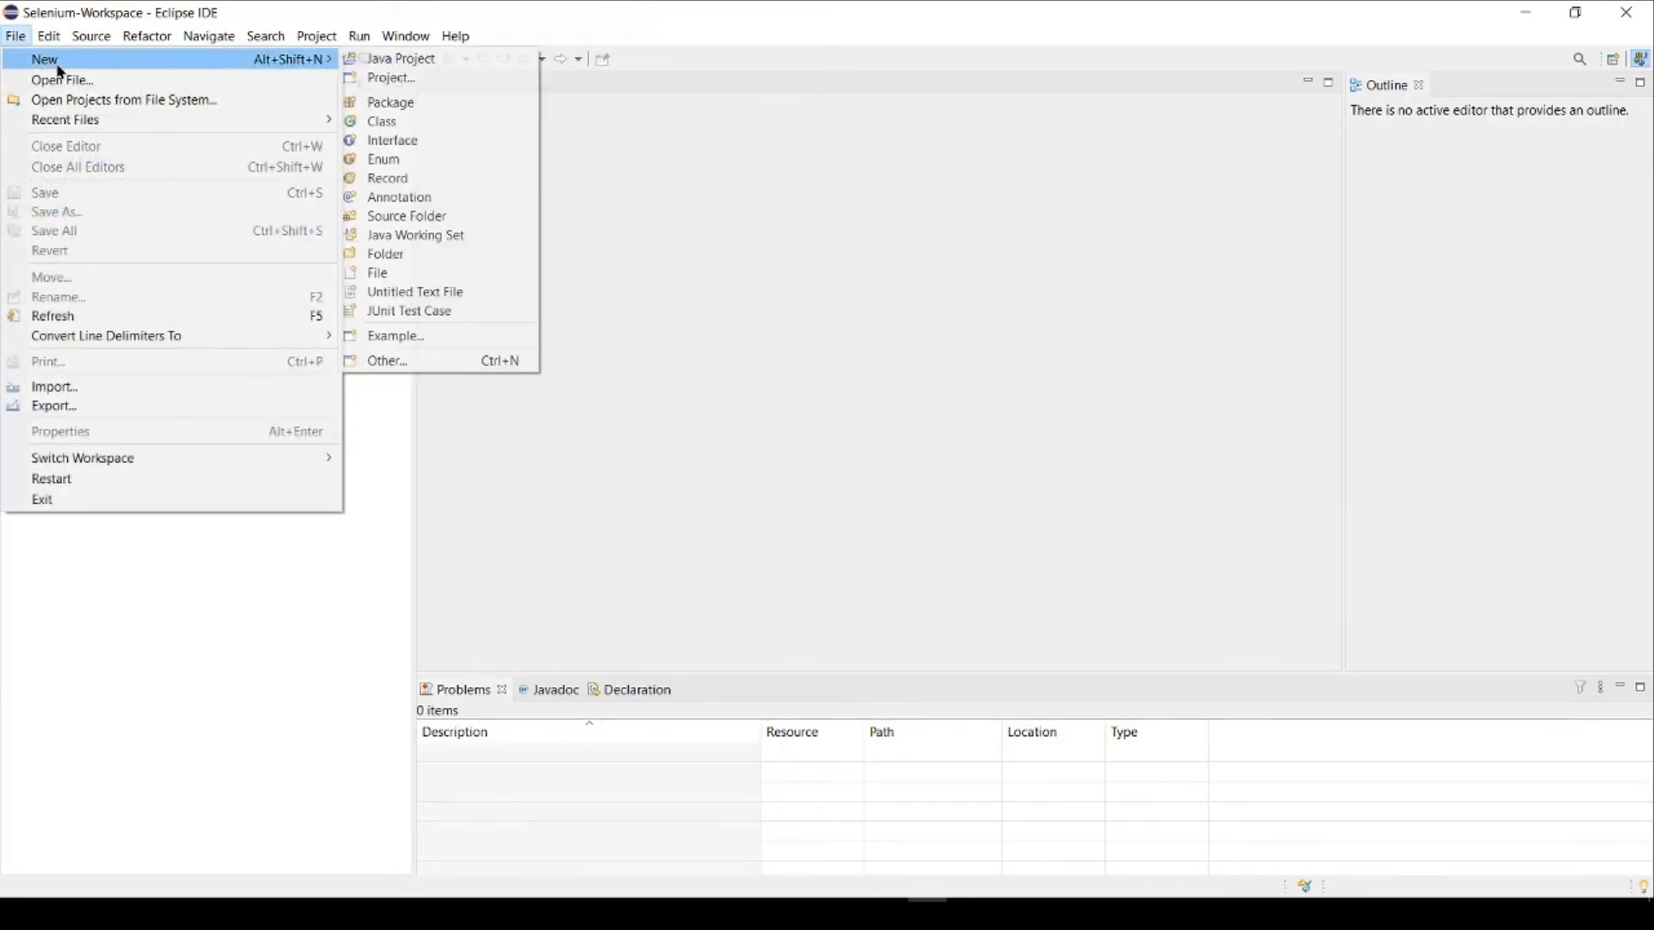
pyautogui.click(416, 62)
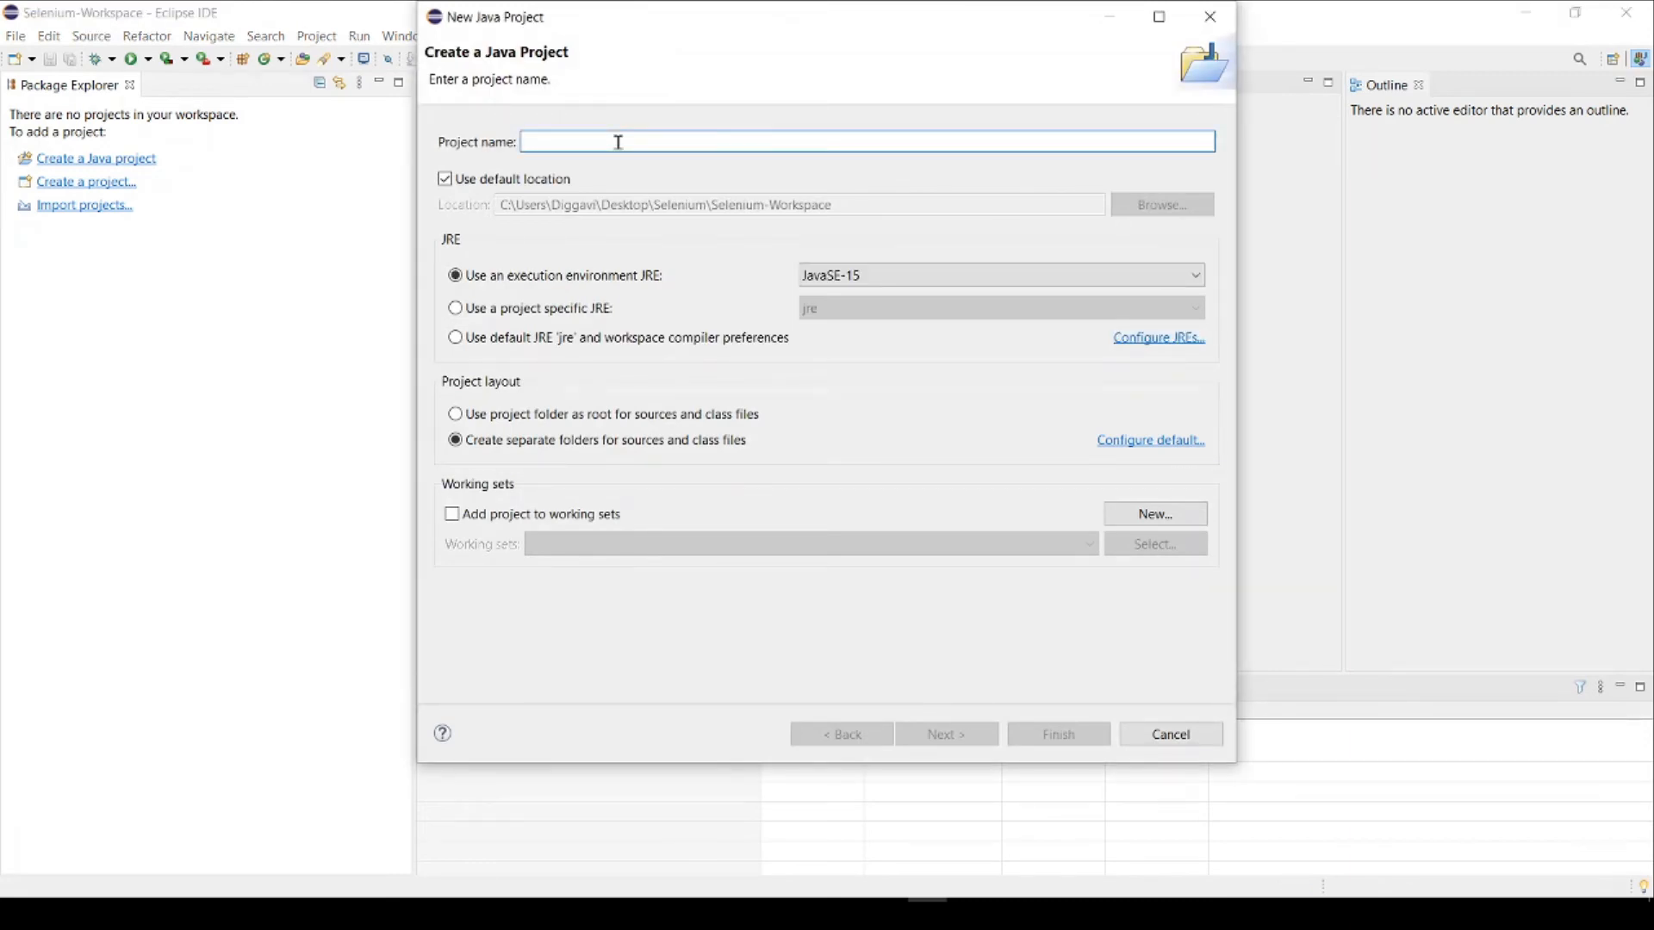
pyautogui.write('Gettin')
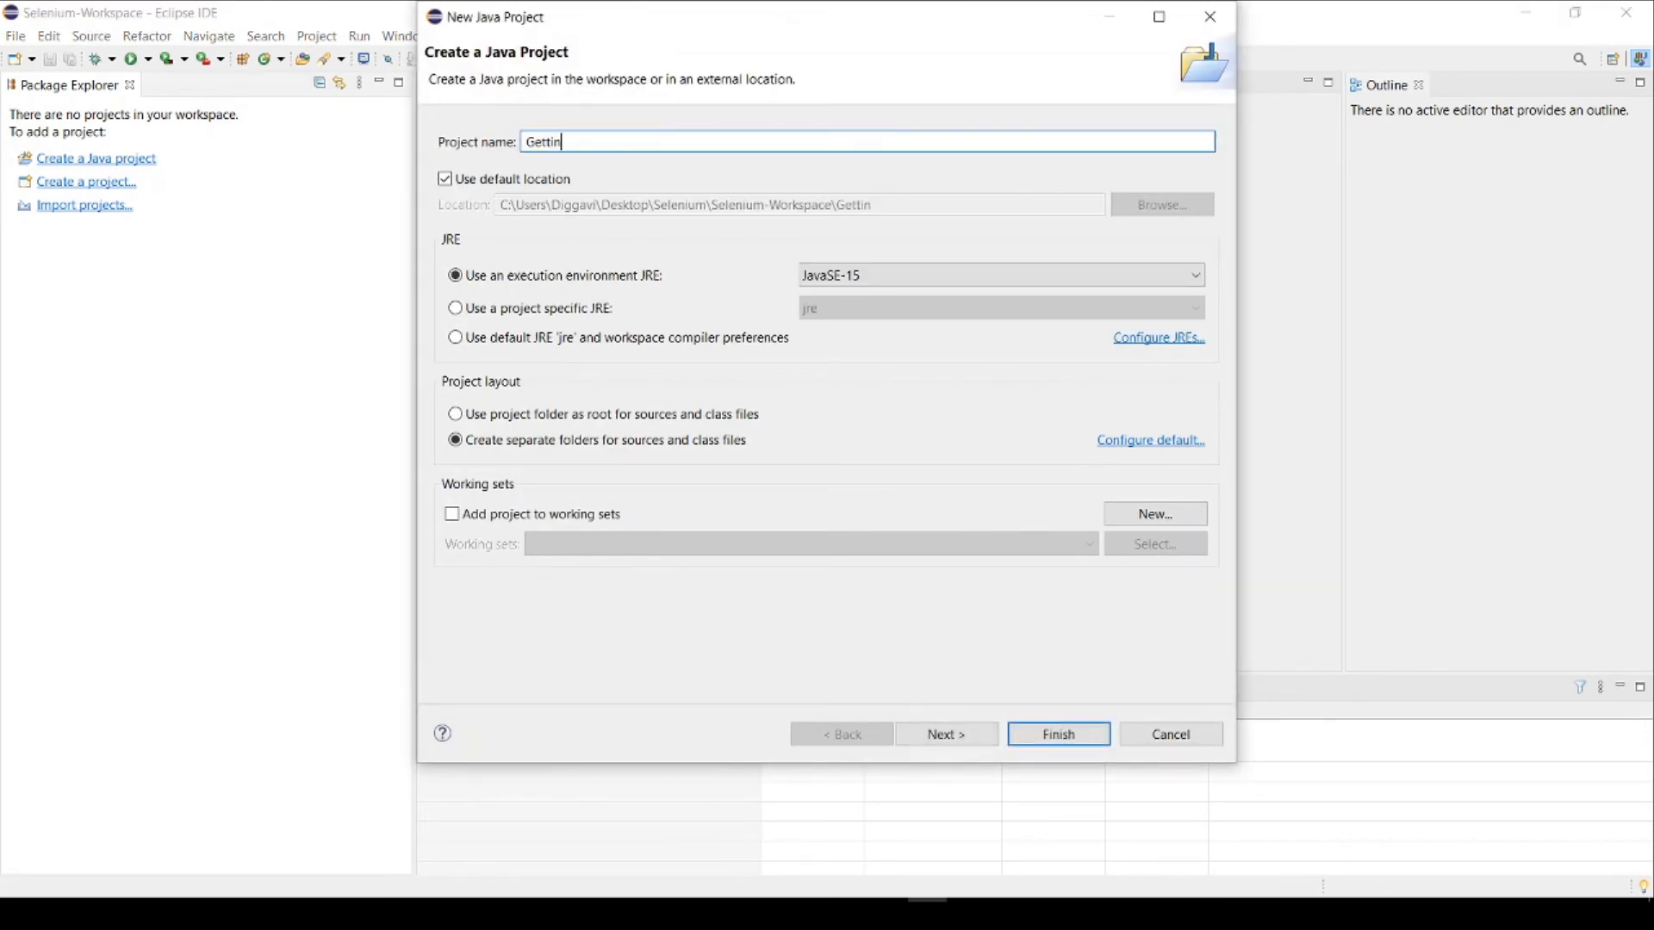
pyautogui.write('g-Started-With')
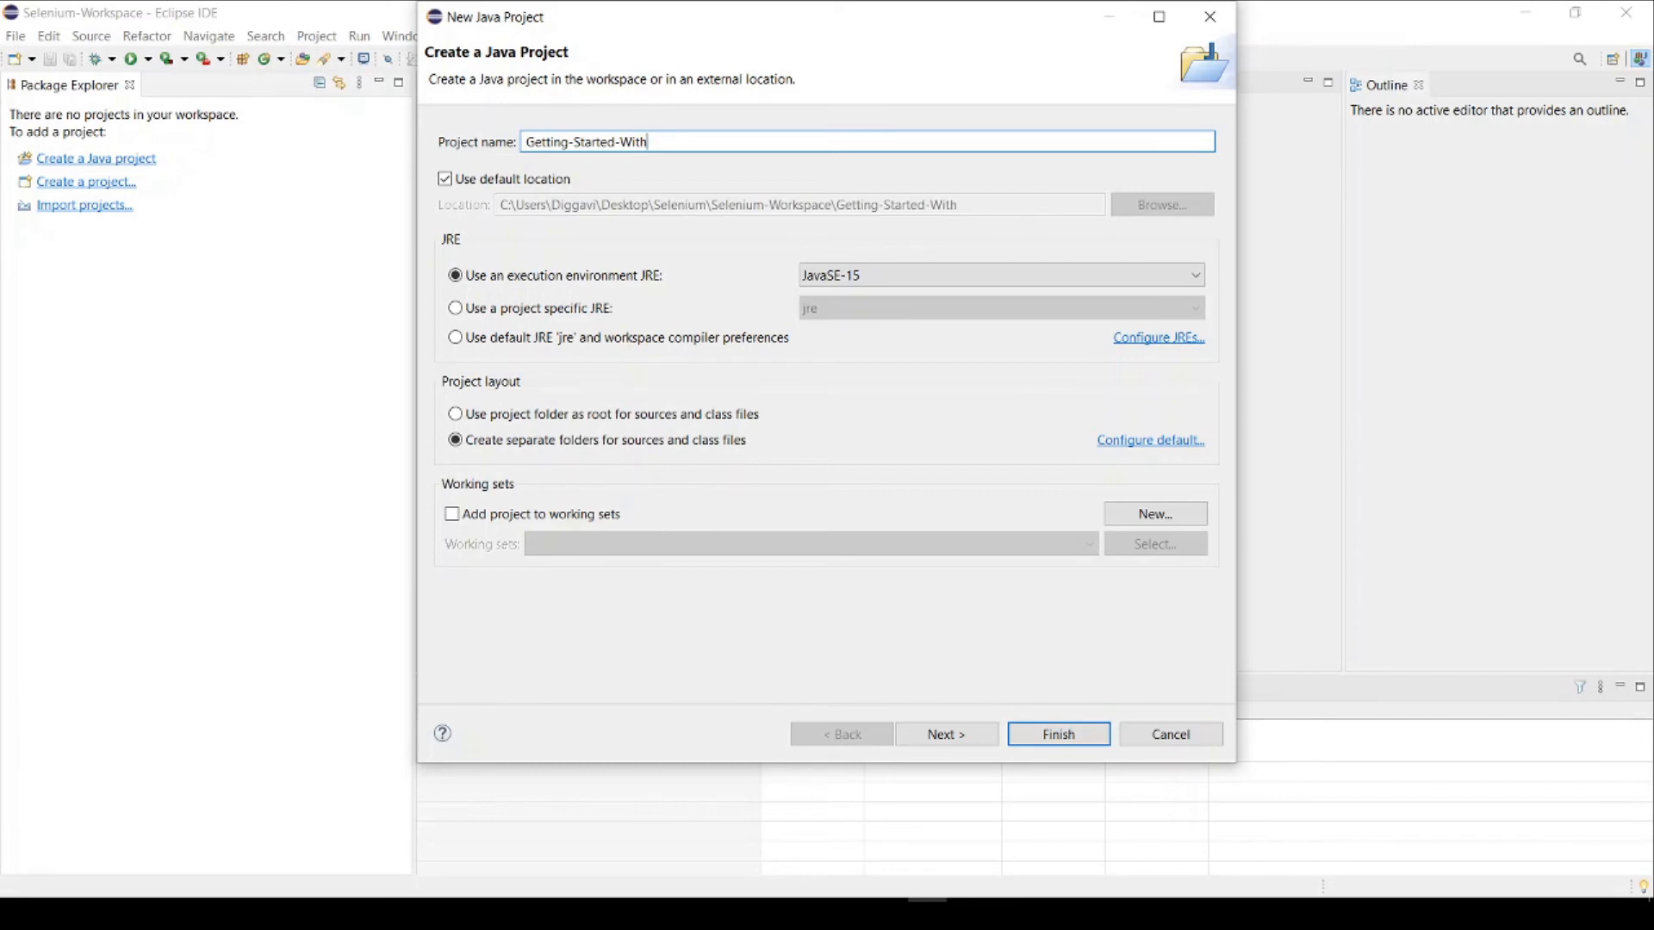
pyautogui.write('-Selenium')
# Step: Set the project's execution environment JRE to JavaSE-1.8 and finish creating it with the default Java build settings
pyautogui.click(845, 277)
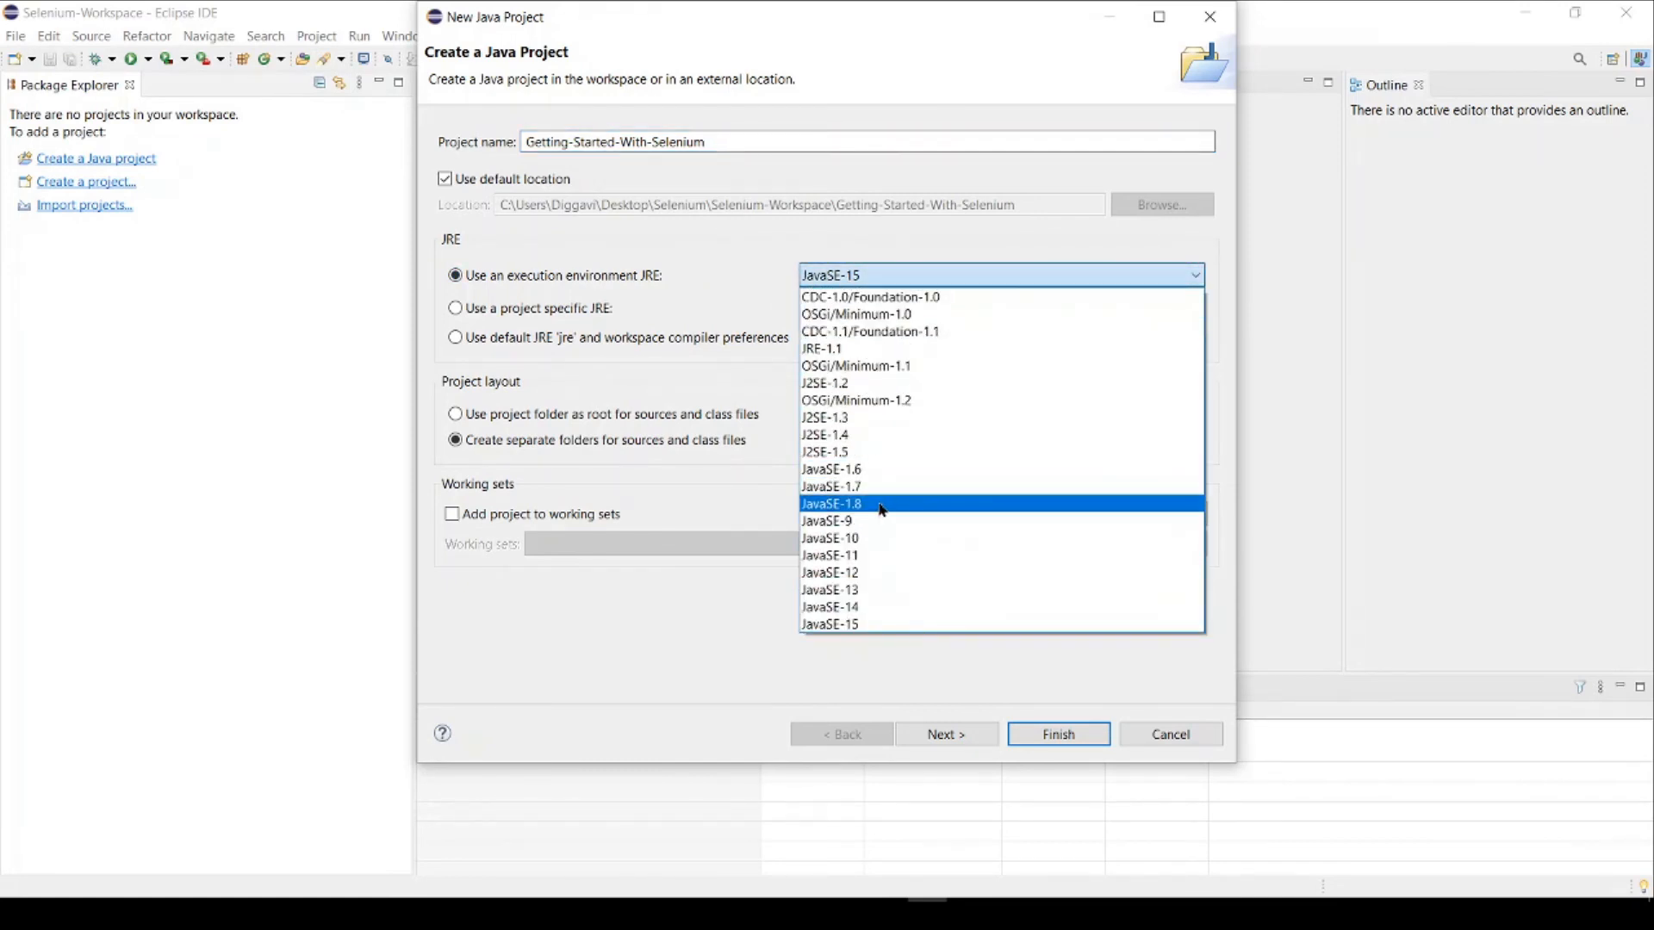
pyautogui.click(883, 510)
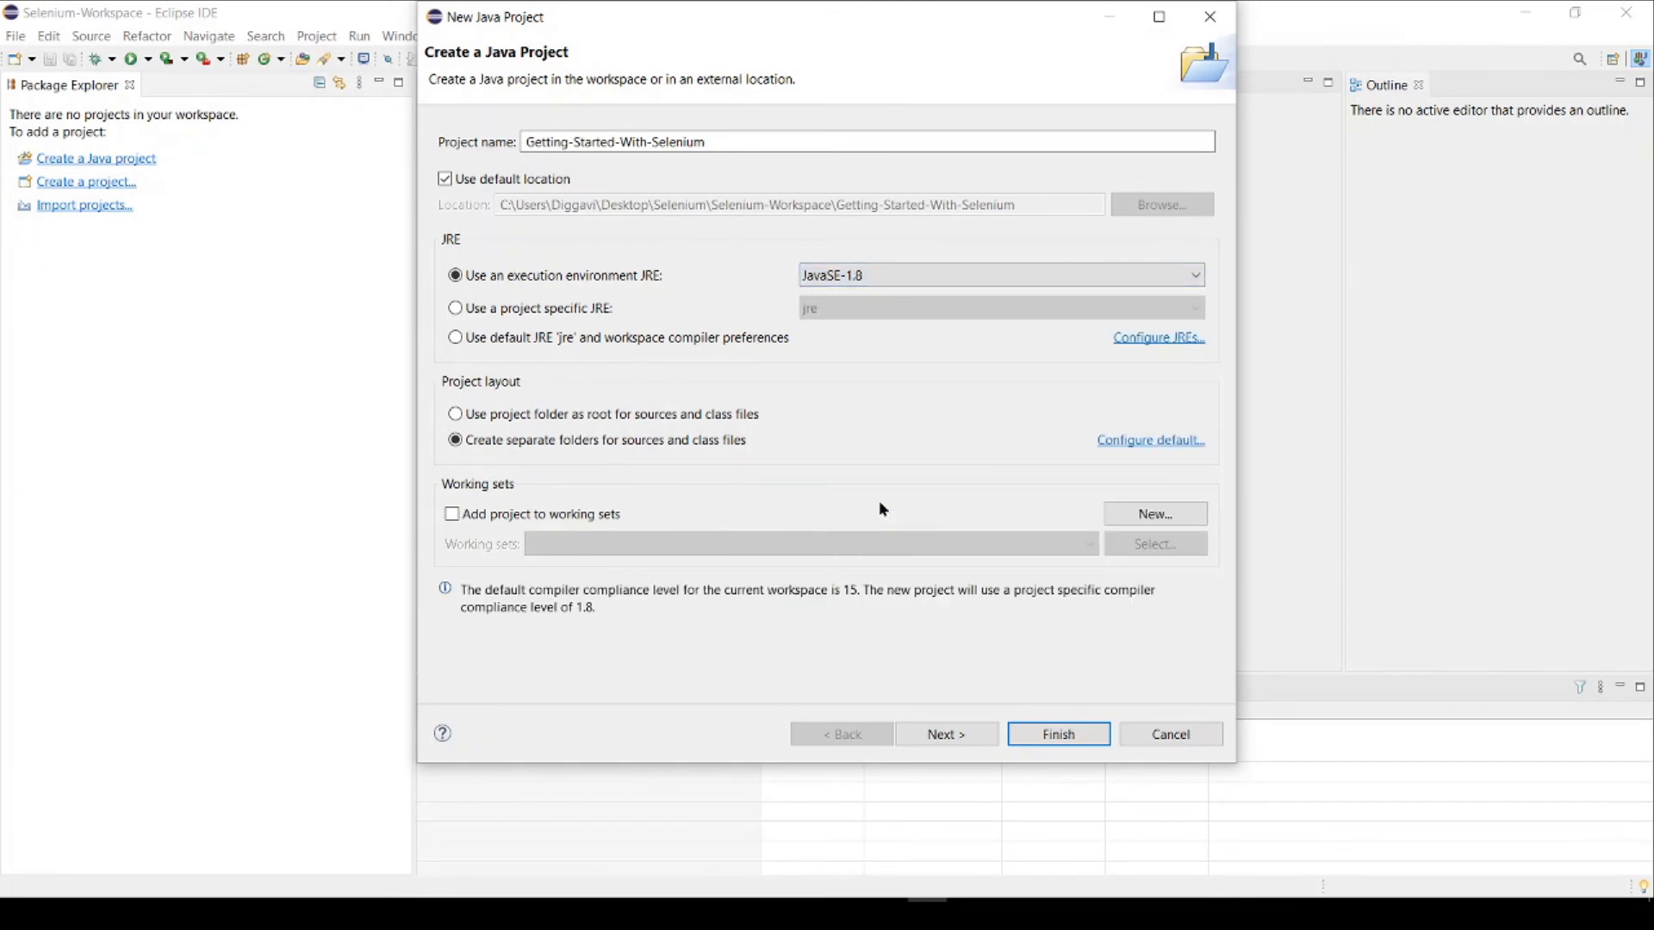
pyautogui.click(987, 741)
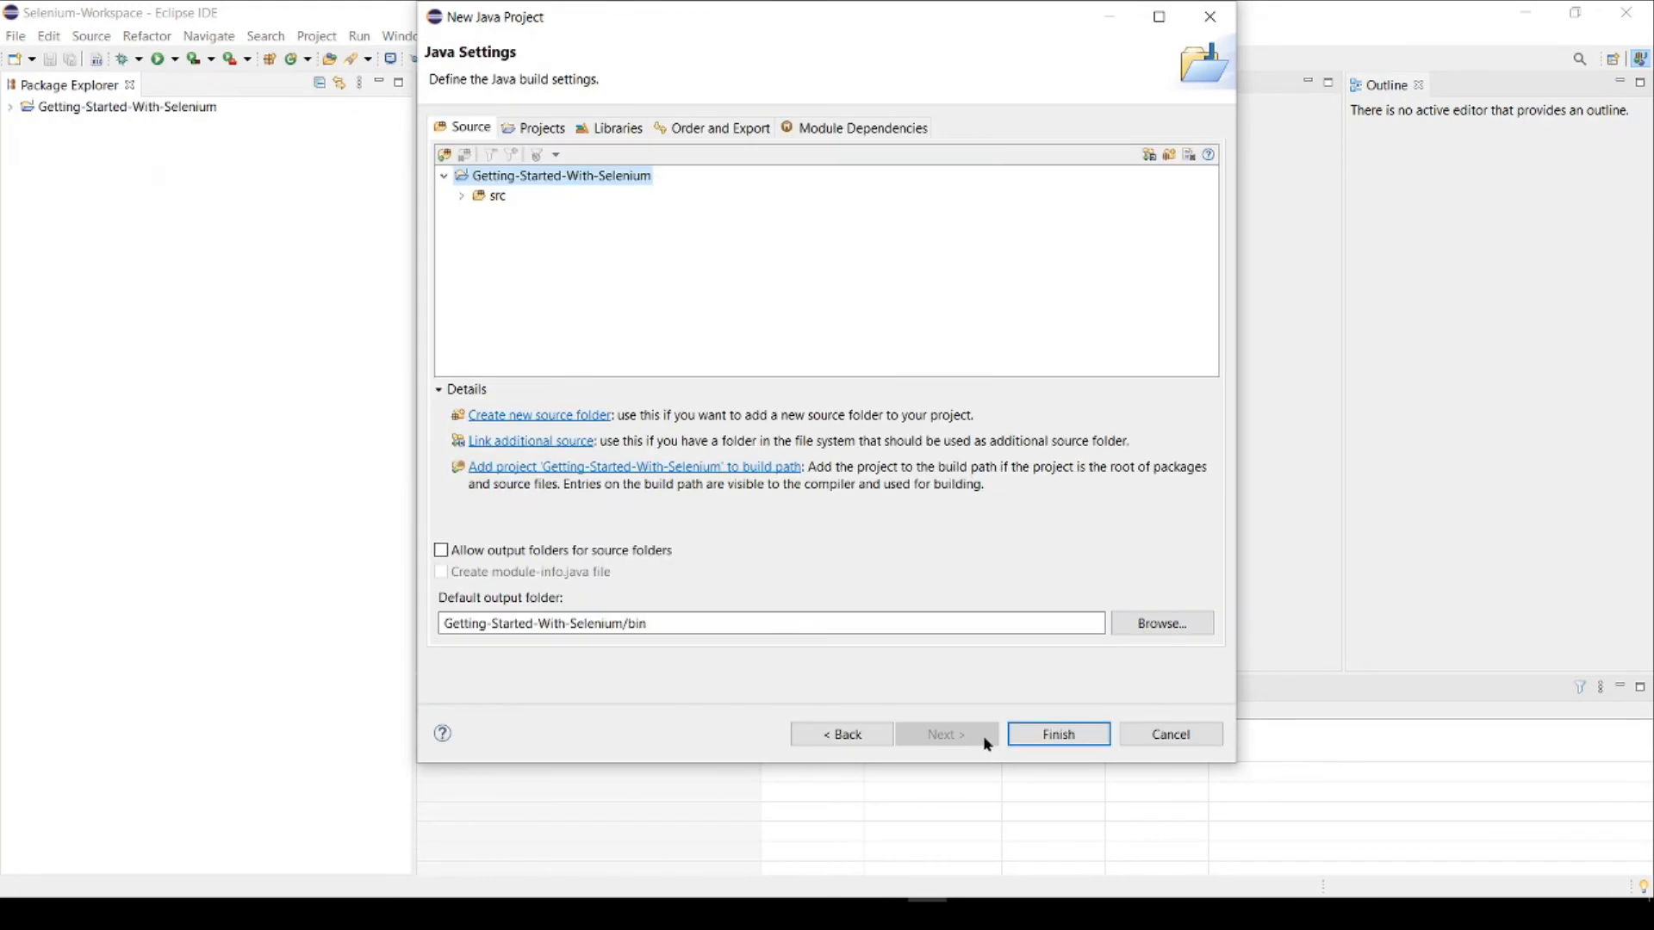
pyautogui.click(1033, 733)
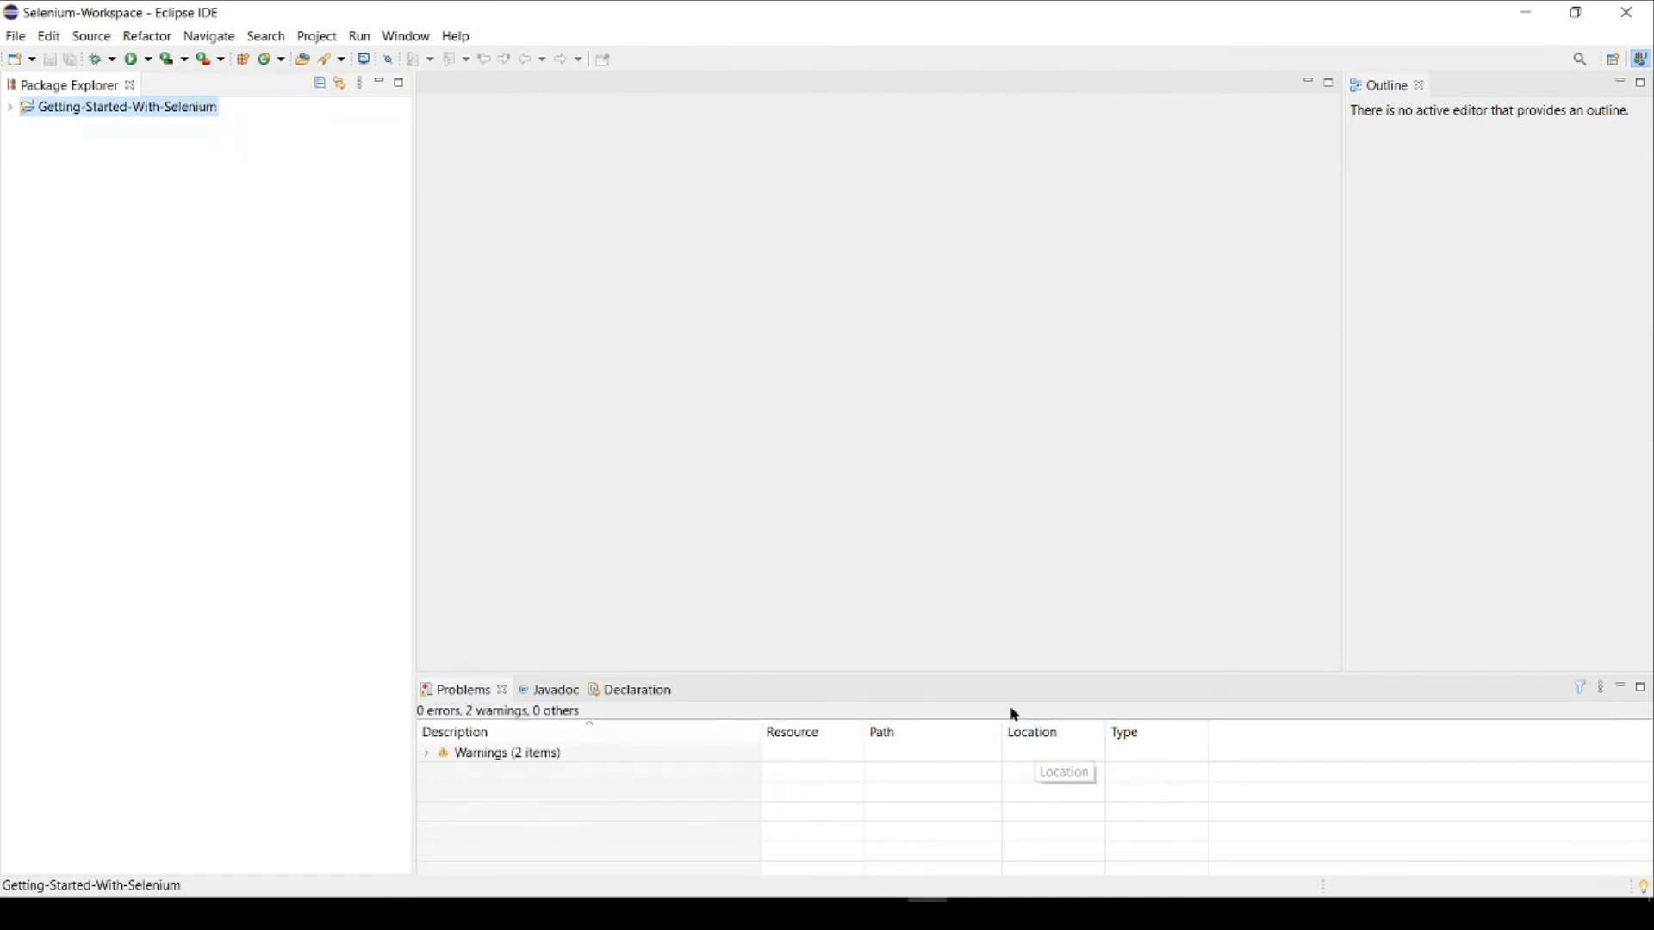
# Step: Create a HelloWorld class in the project's src folder, within a package named com. followed by the account name
pyautogui.click(10, 108)
pyautogui.click(56, 154)
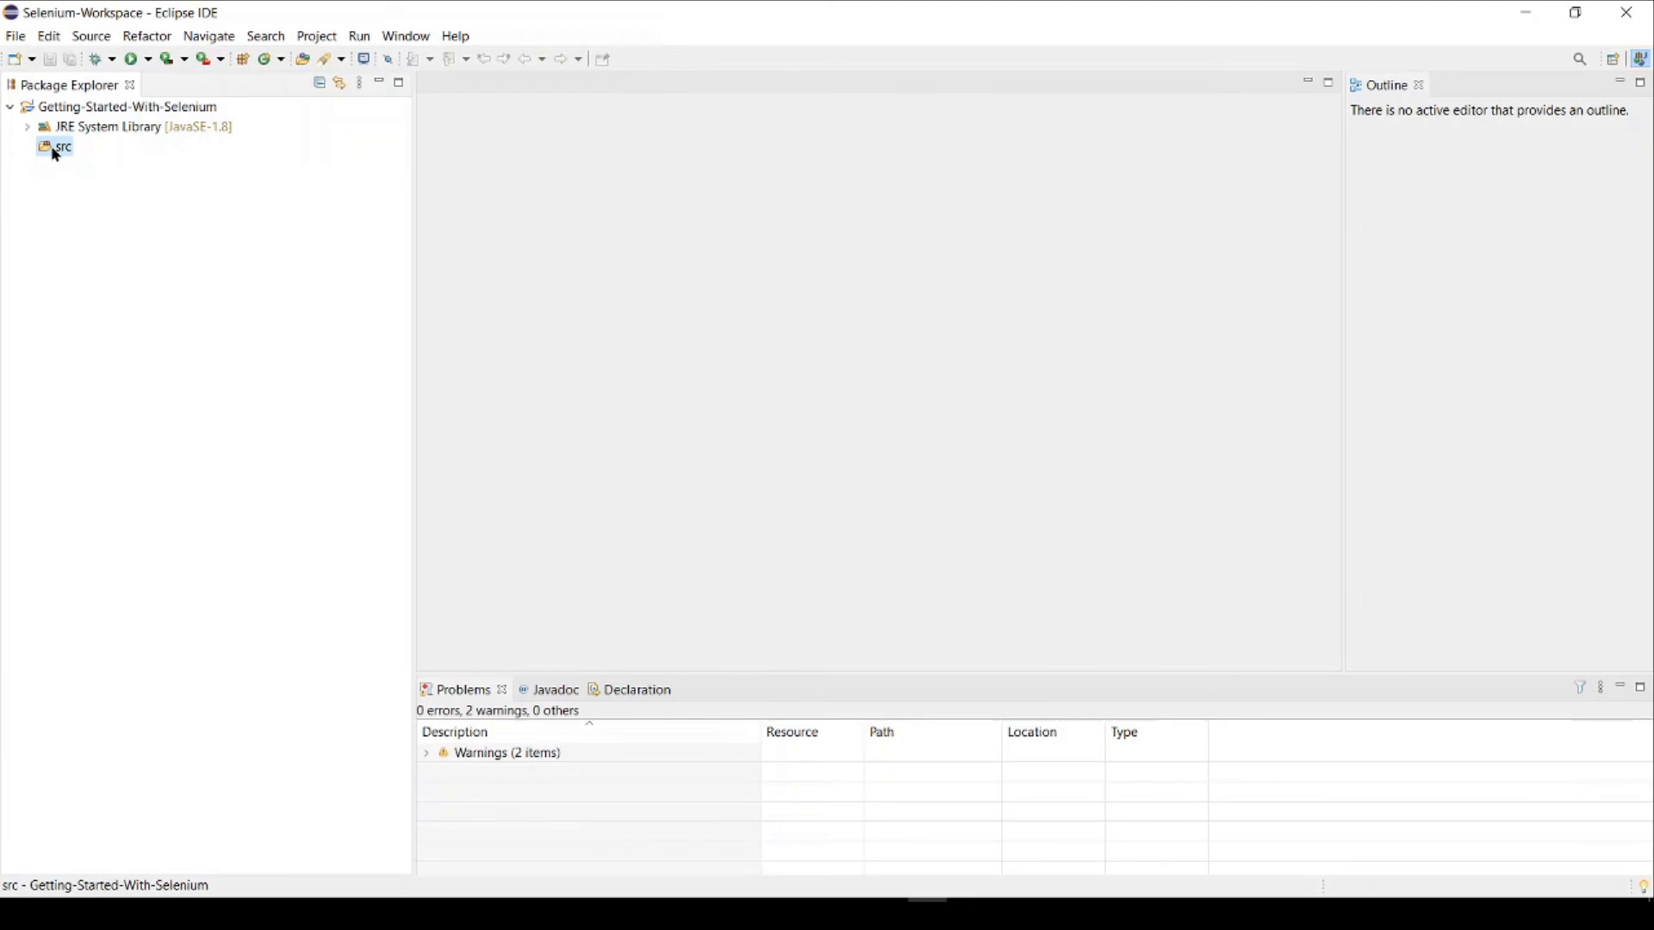
pyautogui.rightClick(56, 155)
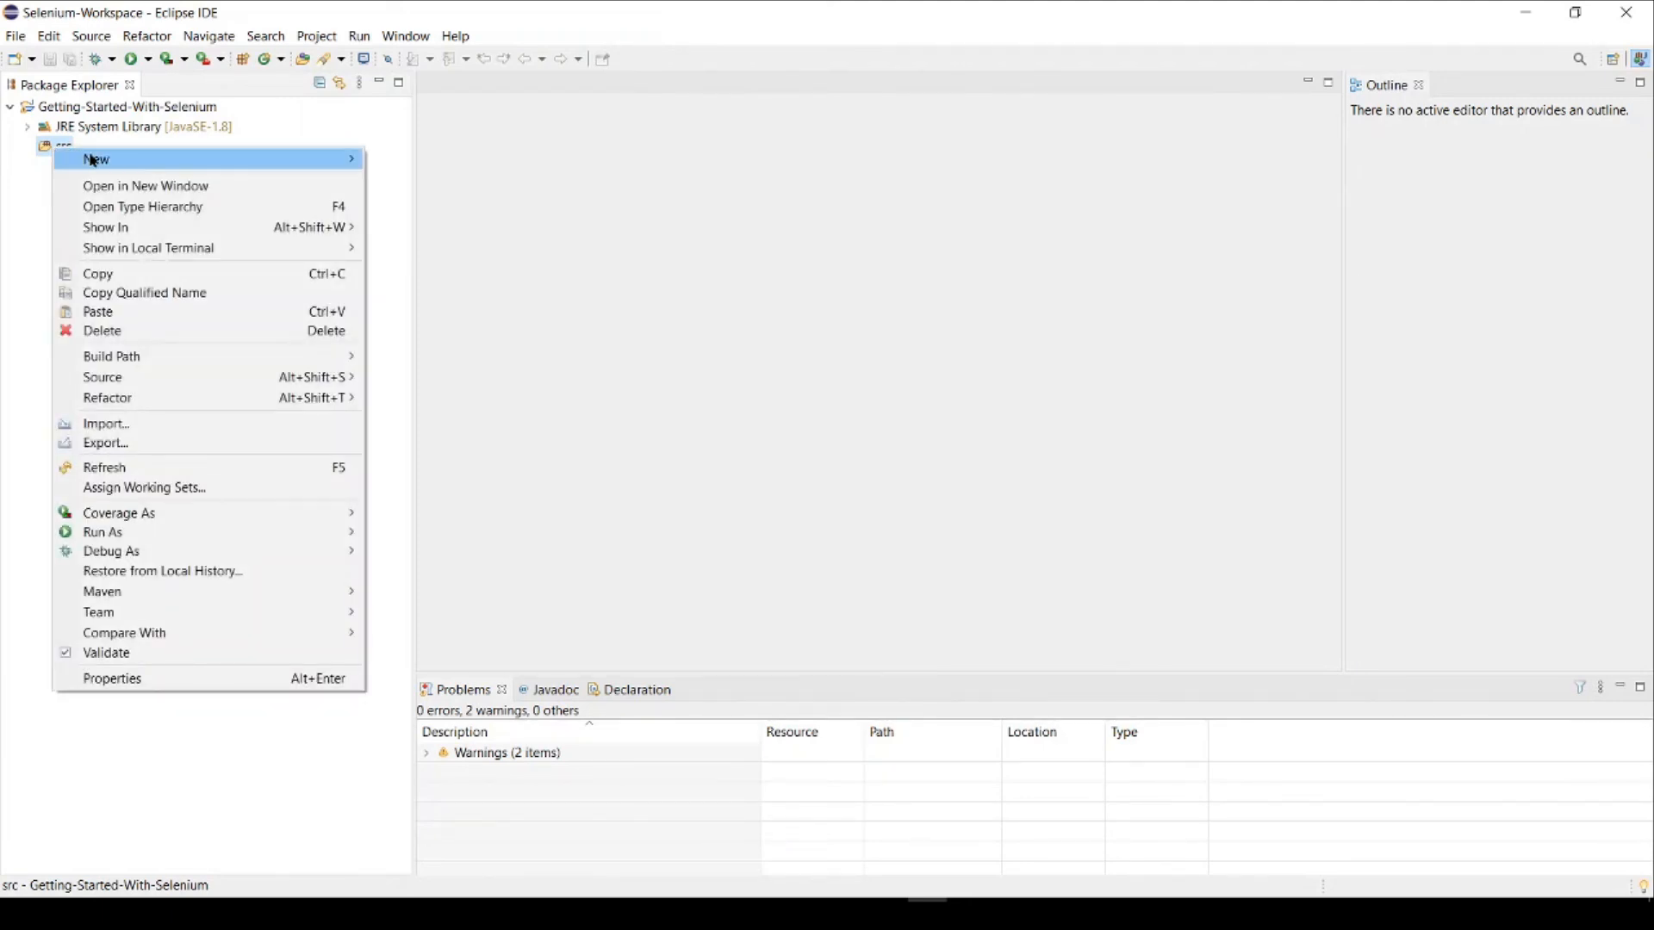
pyautogui.moveTo(143, 160)
pyautogui.click(431, 226)
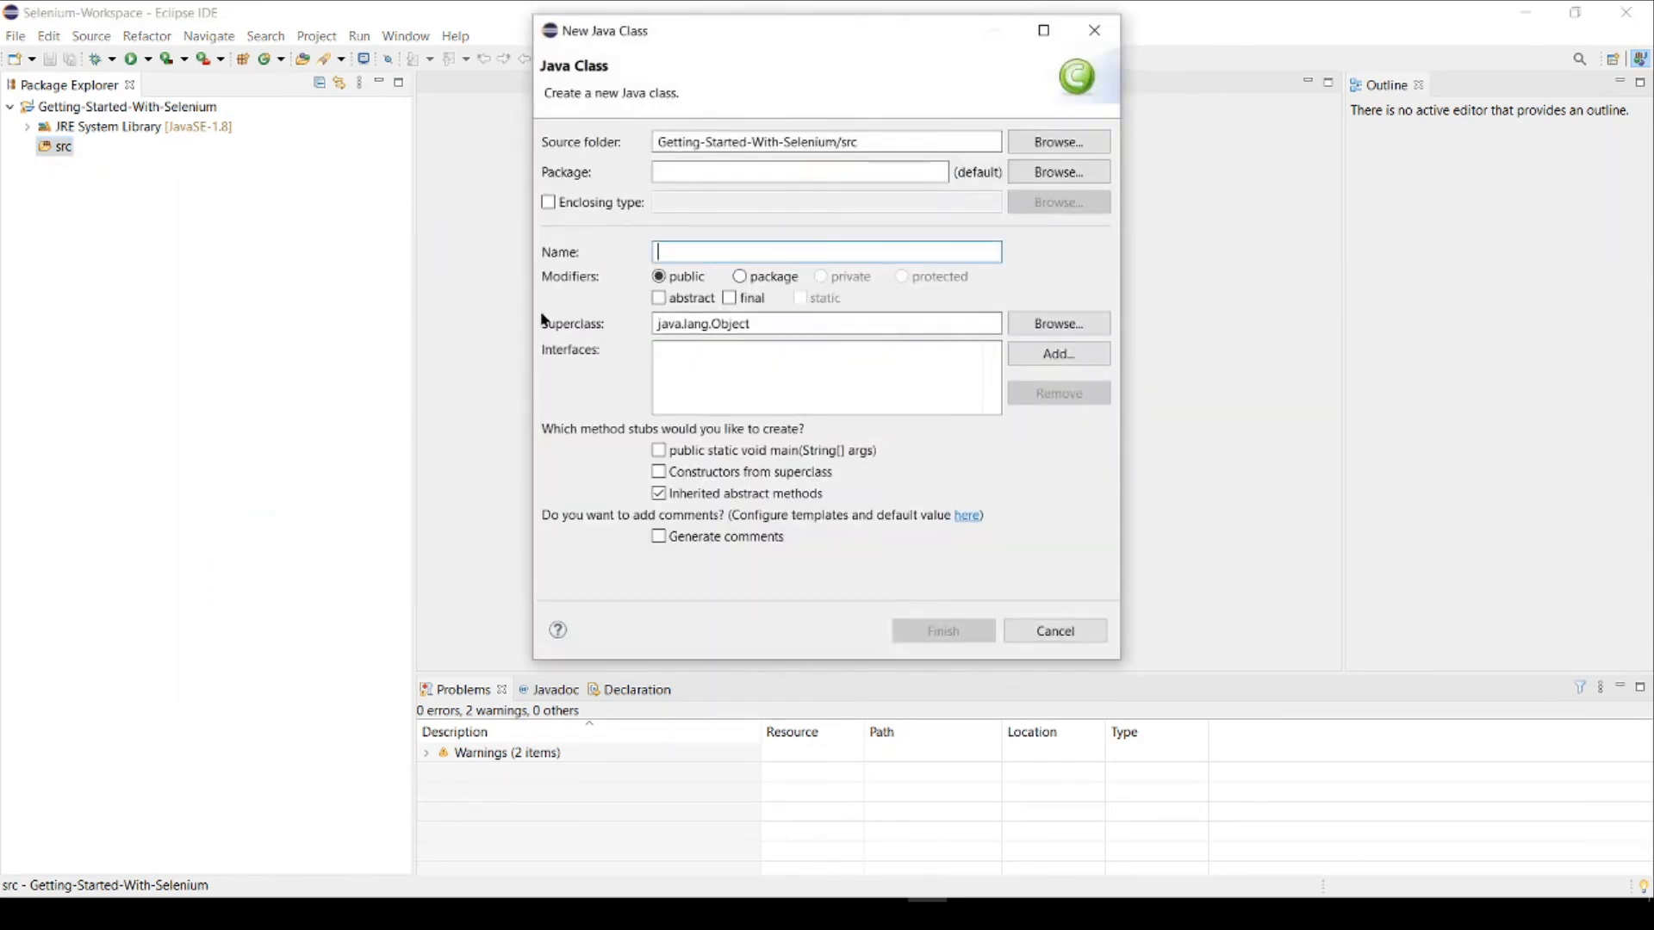
pyautogui.write('Hell')
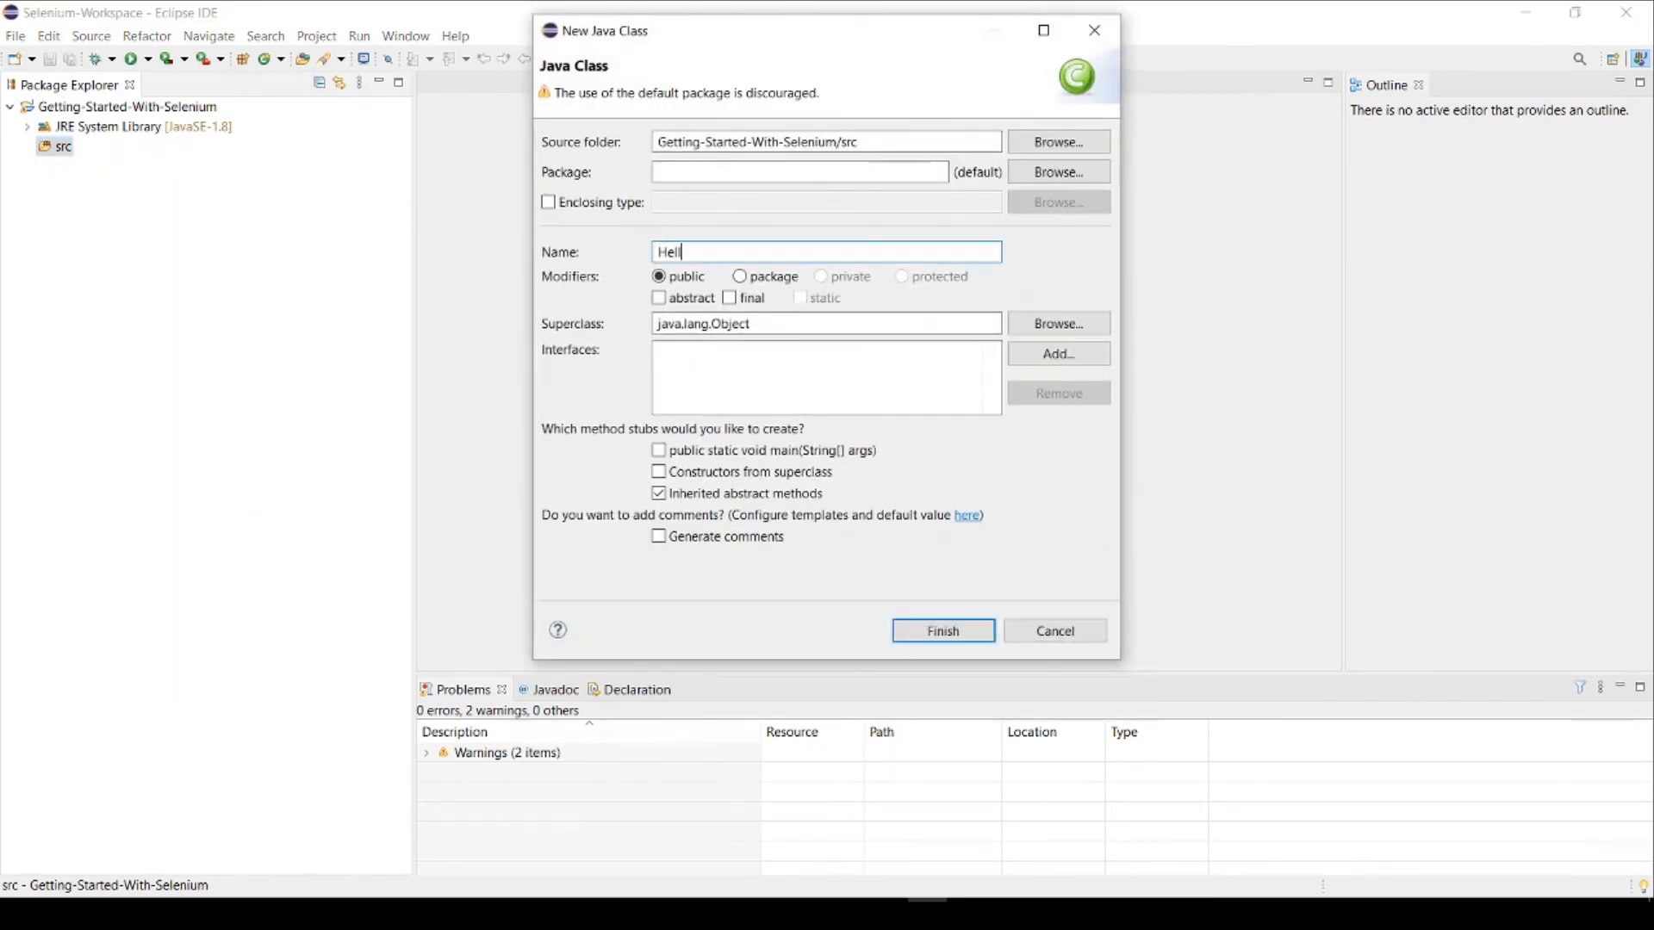
pyautogui.write('oWorld')
pyautogui.click(693, 170)
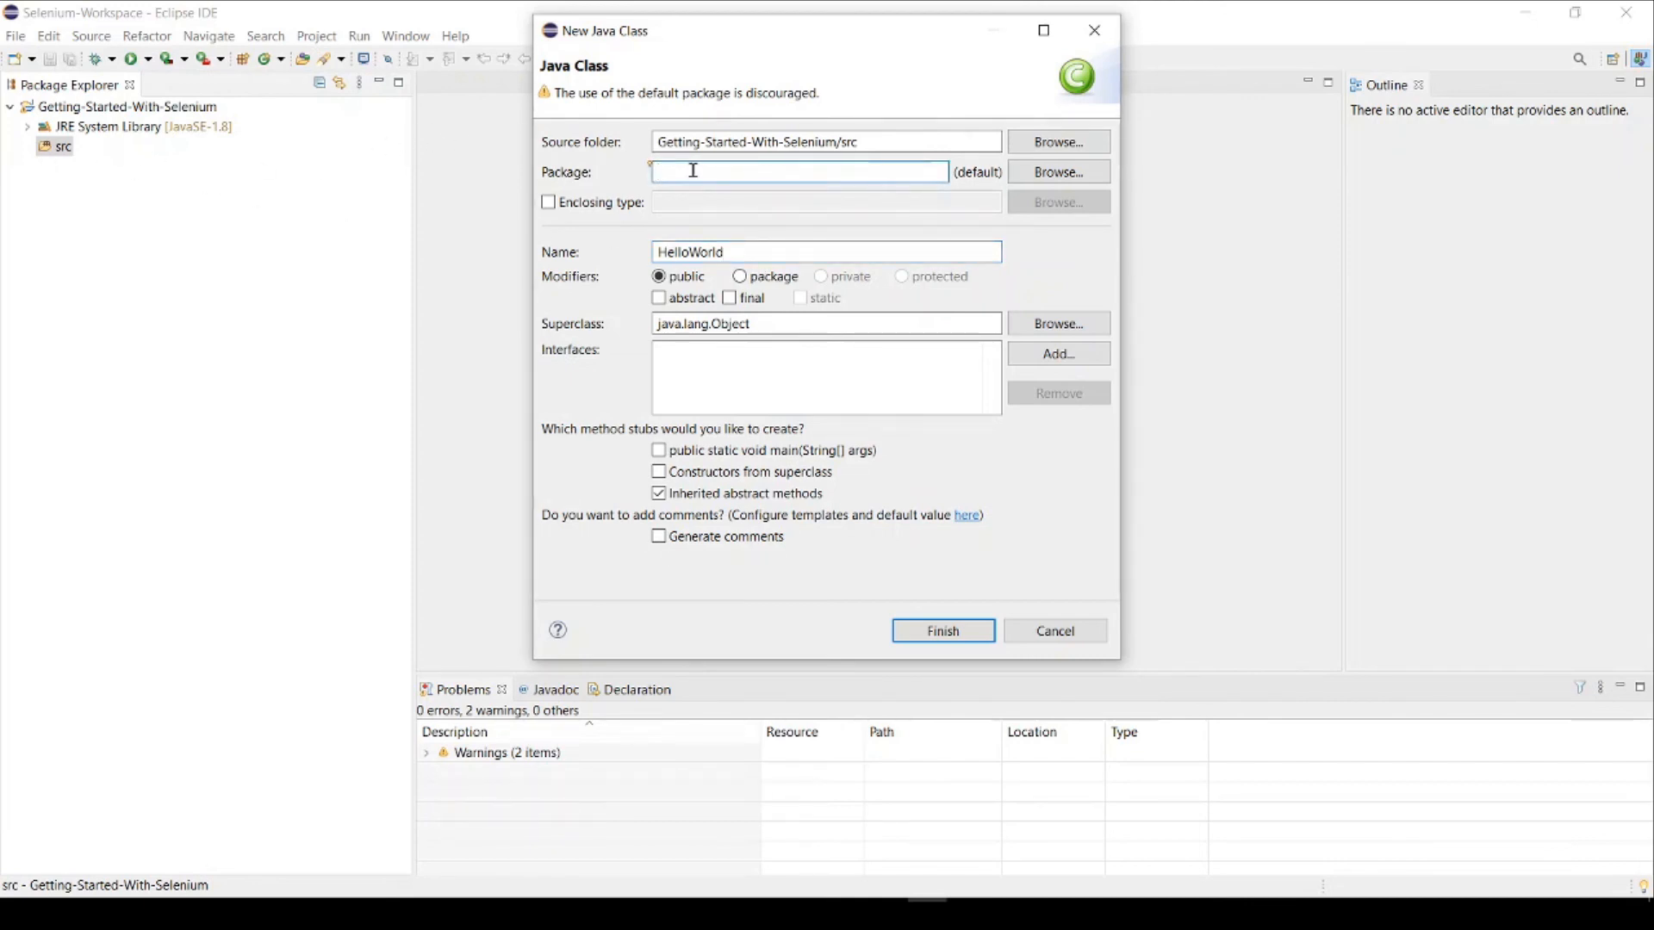
pyautogui.write('com.dig')
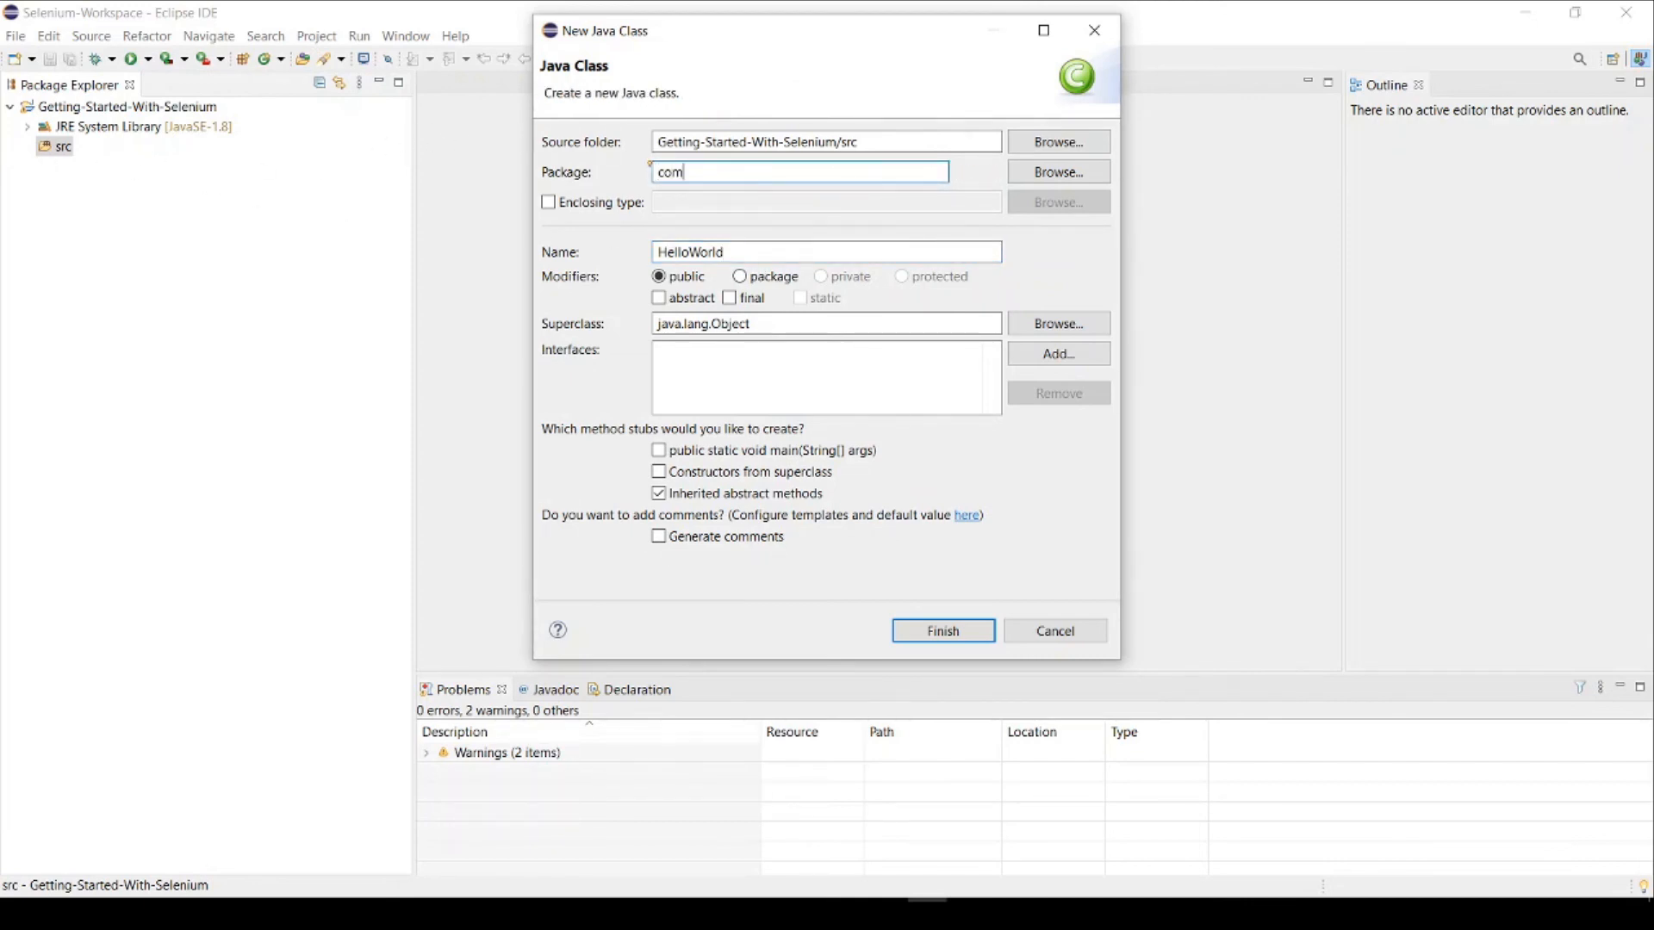
pyautogui.write('gavi')
pyautogui.click(968, 643)
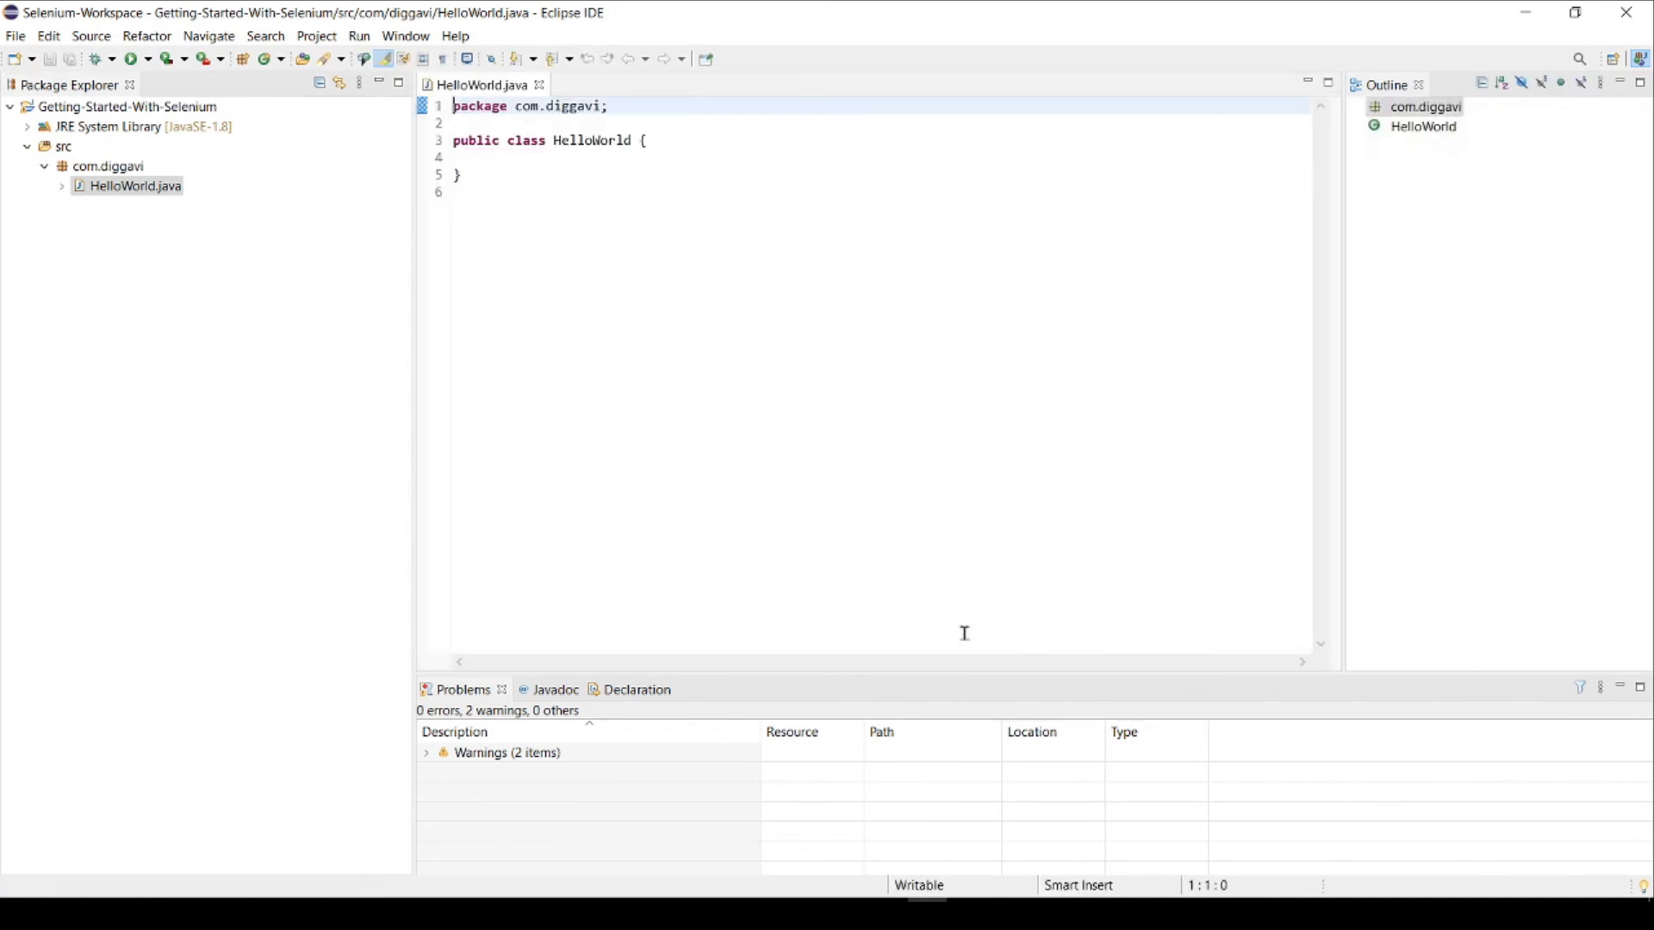
# Step: Add a public static void main(String... args) method with an open body inside the HelloWorld class
pyautogui.click(476, 153)
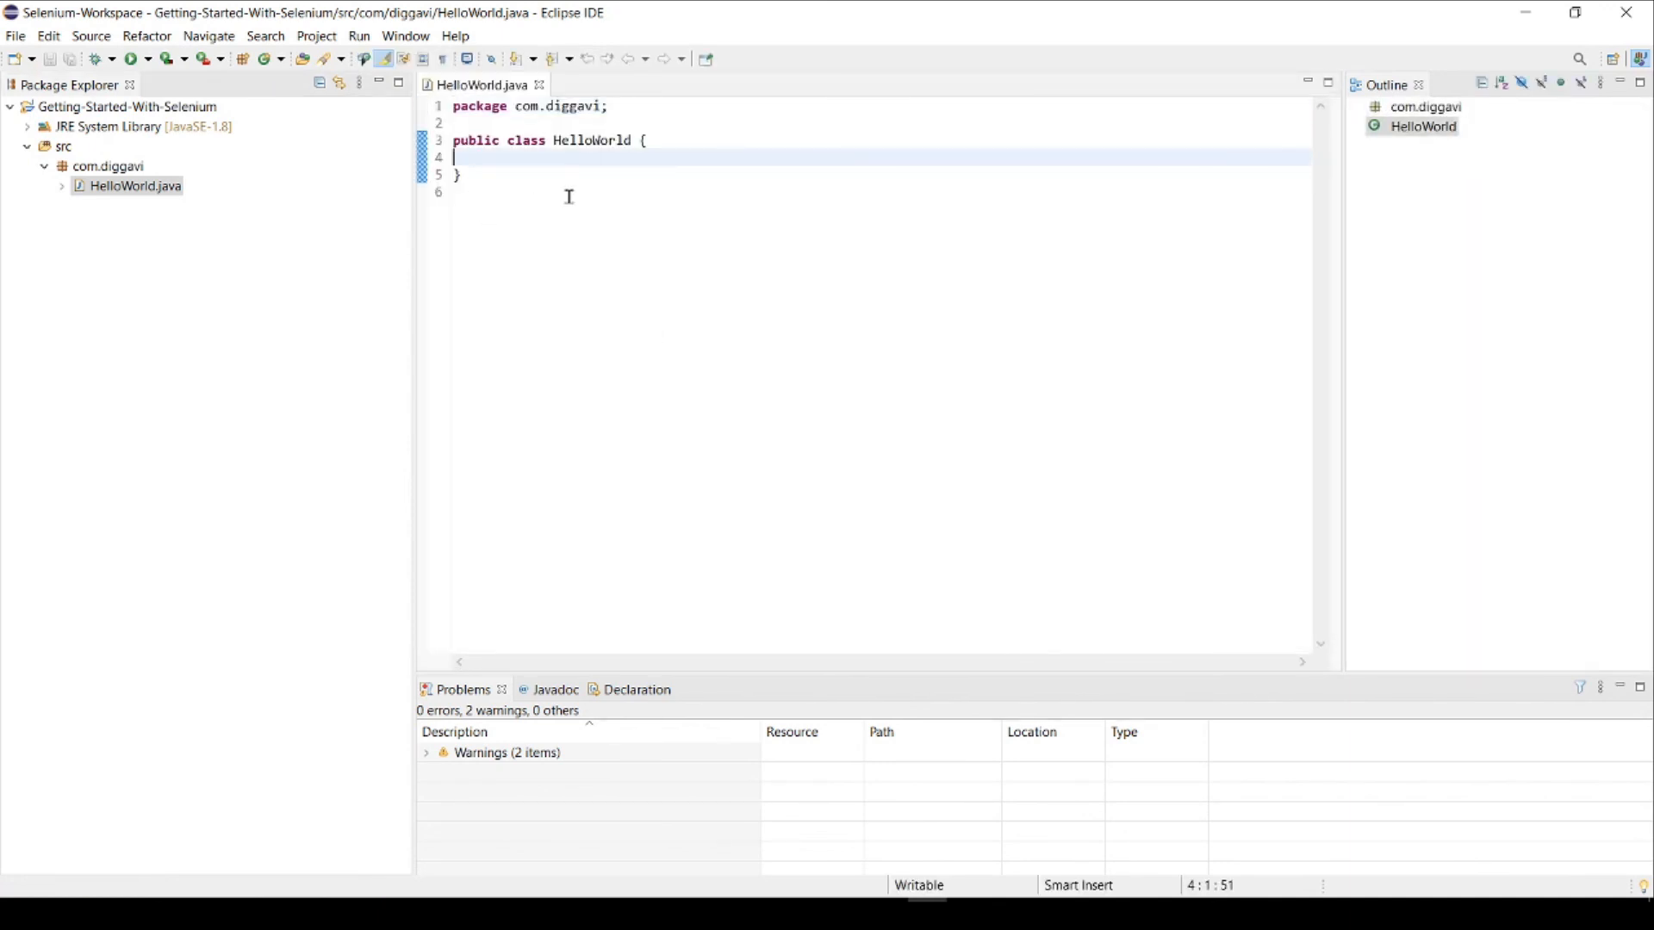
pyautogui.press('Return')
pyautogui.write('pu')
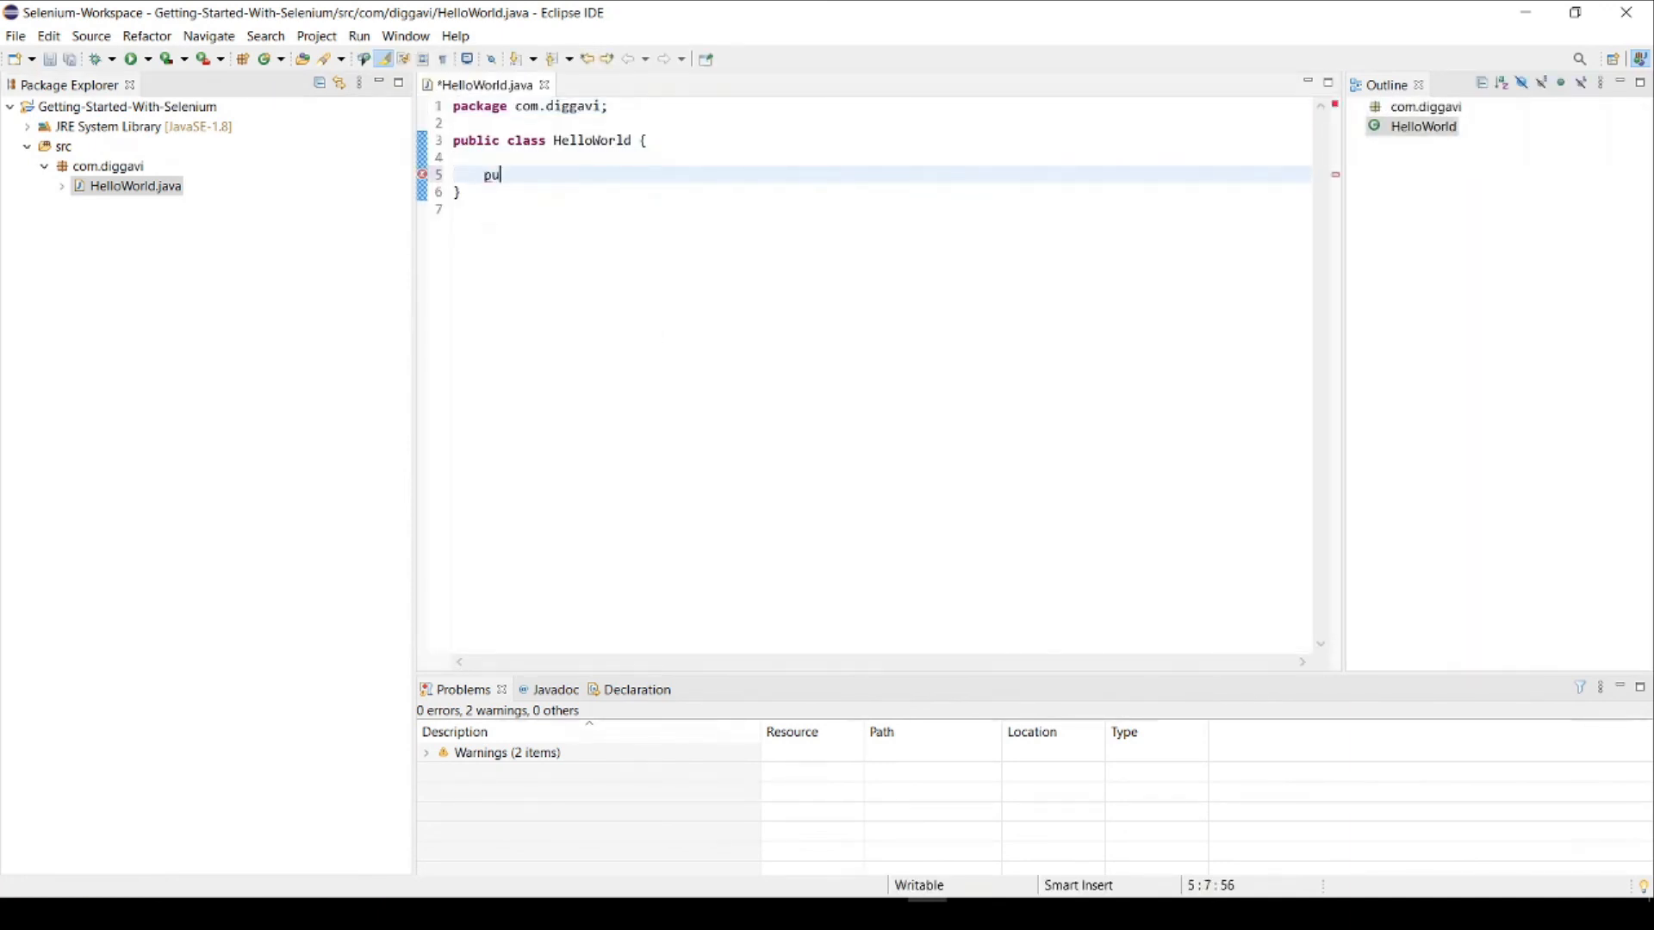
pyautogui.write('blic static void ')
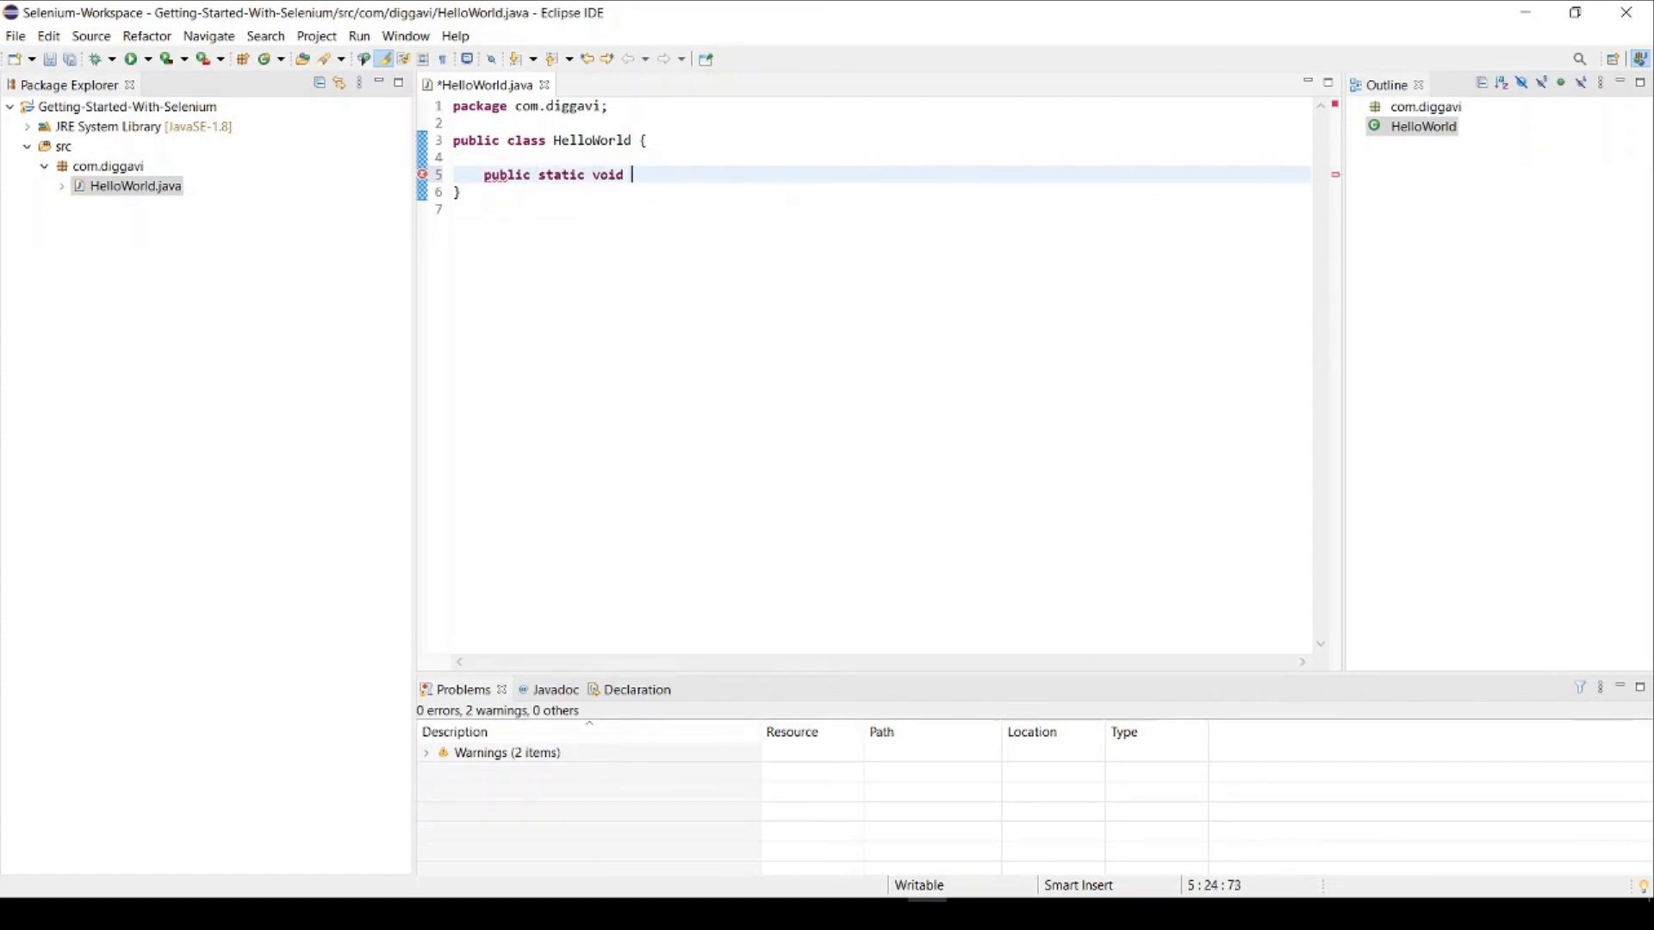
pyautogui.write('main(String...')
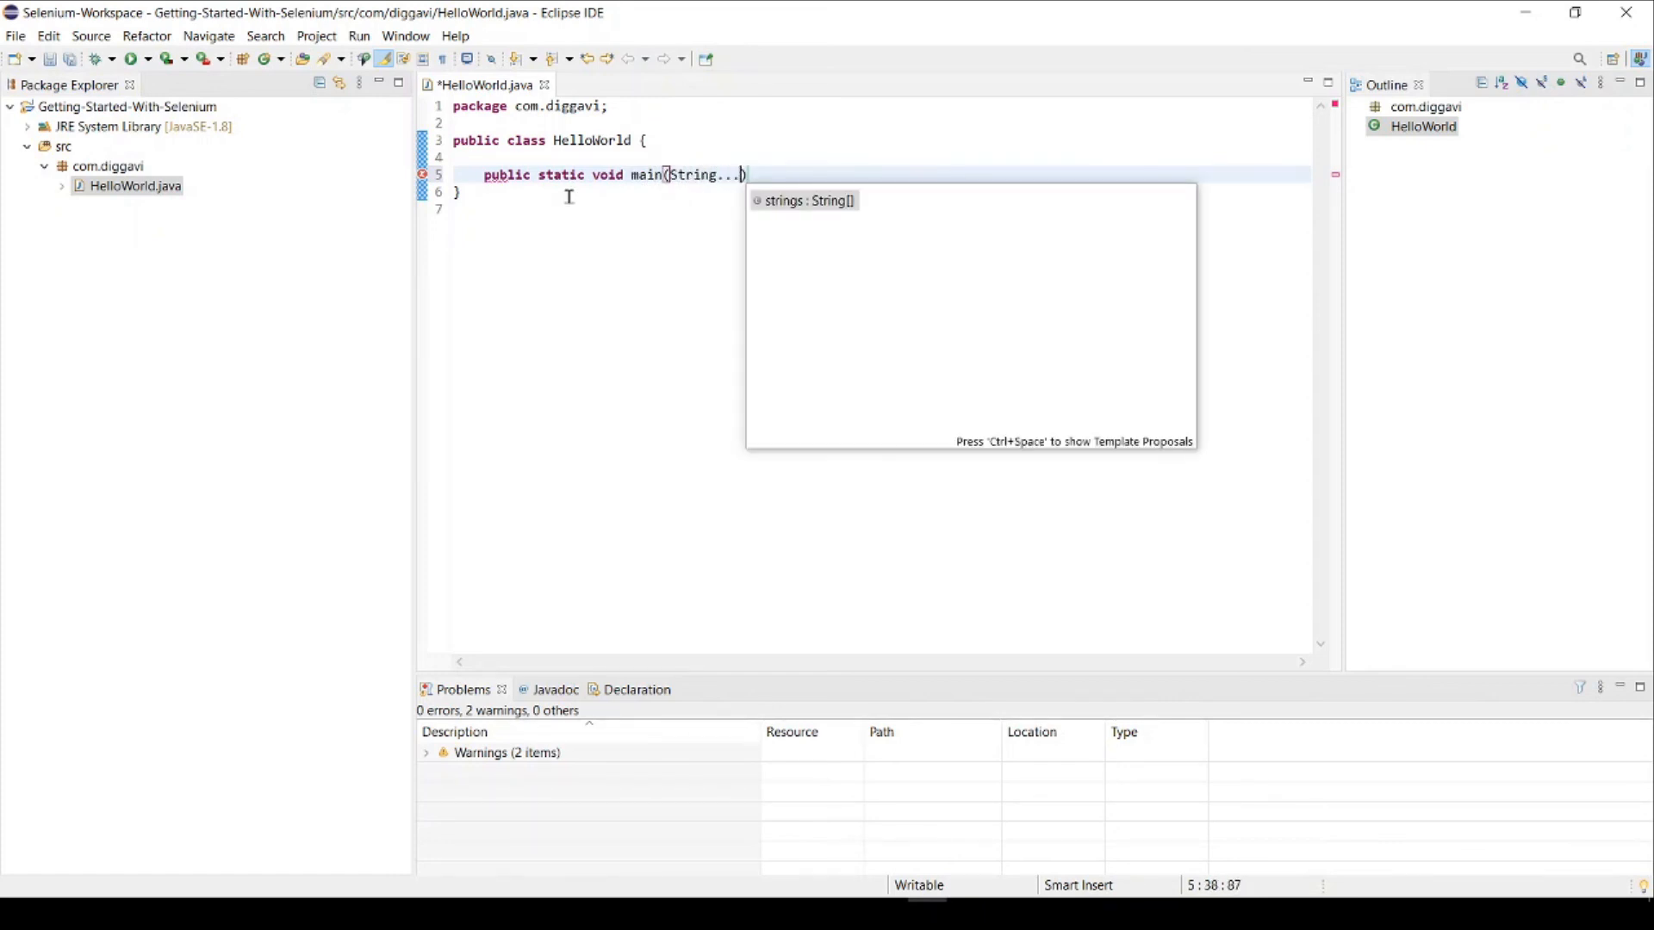
pyautogui.write(' ar')
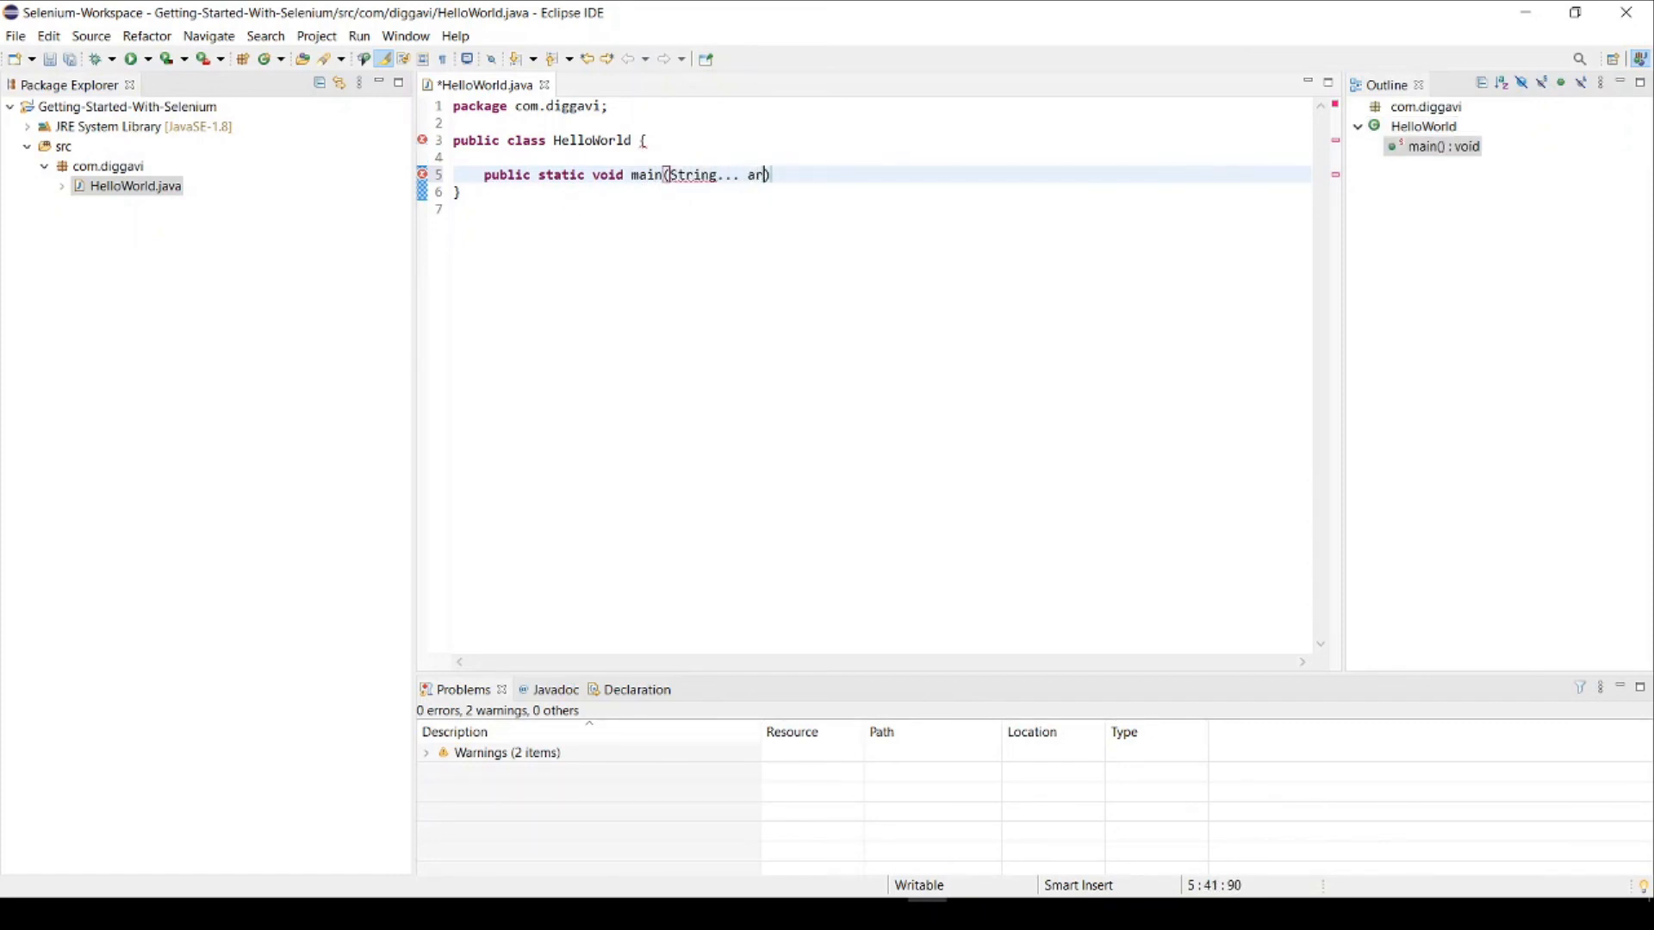
pyautogui.write('gs)')
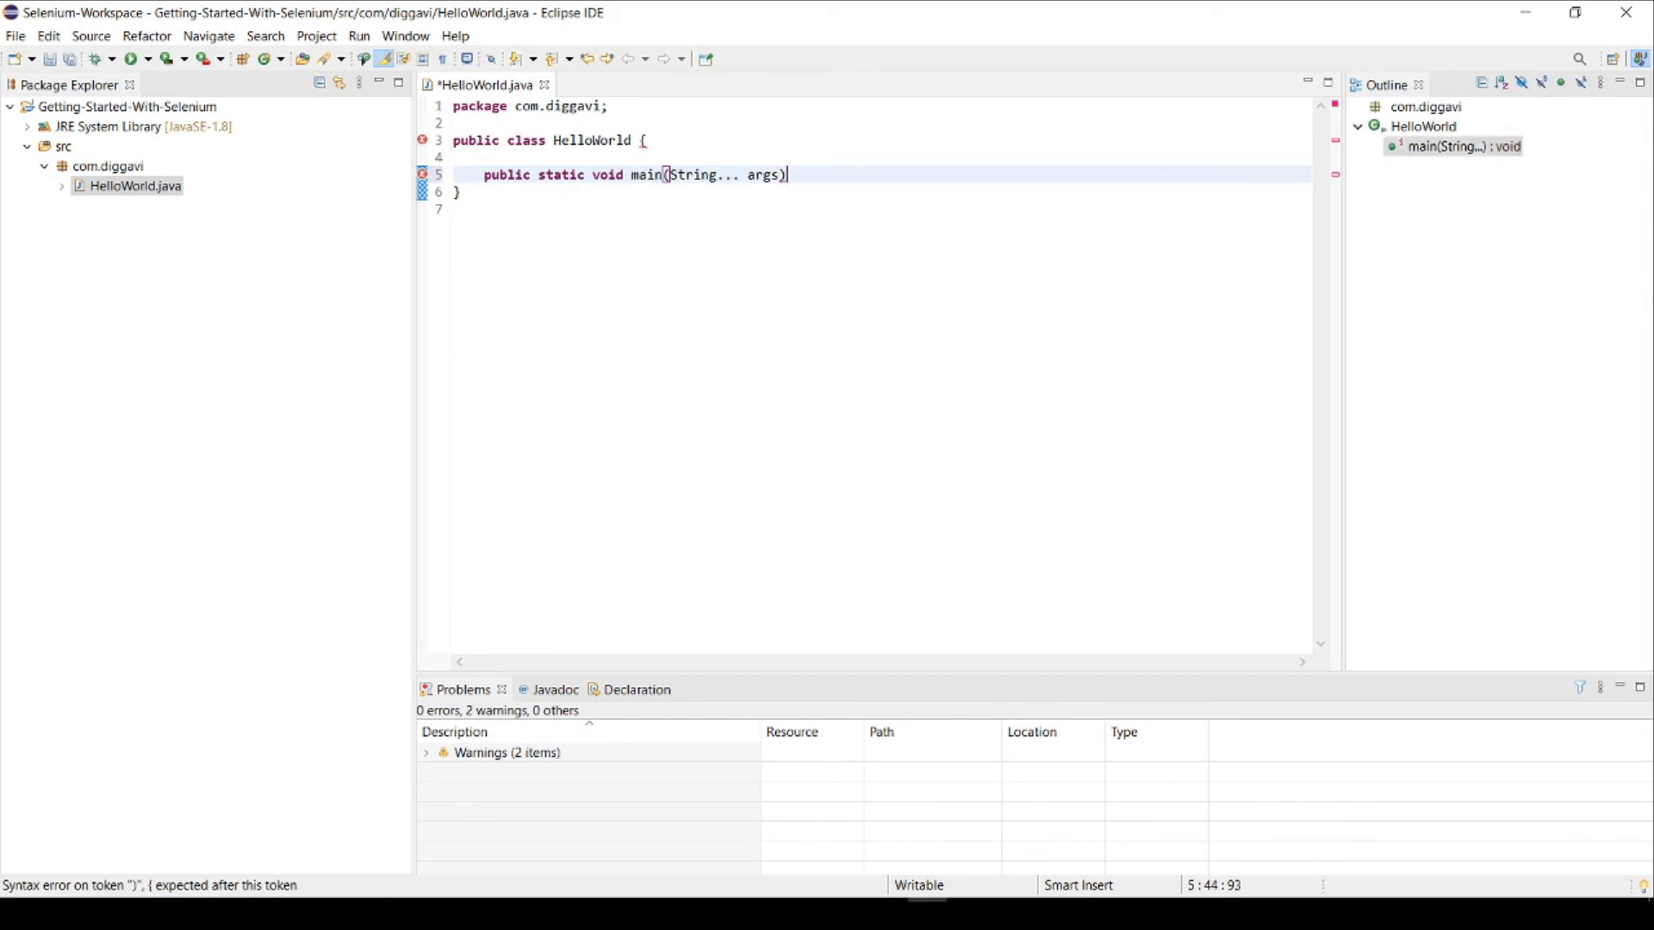
pyautogui.write(' {')
pyautogui.press('Return')
# Step: Write System.out.println("Hello World..!!"); in the body of the main method
pyautogui.write('S')
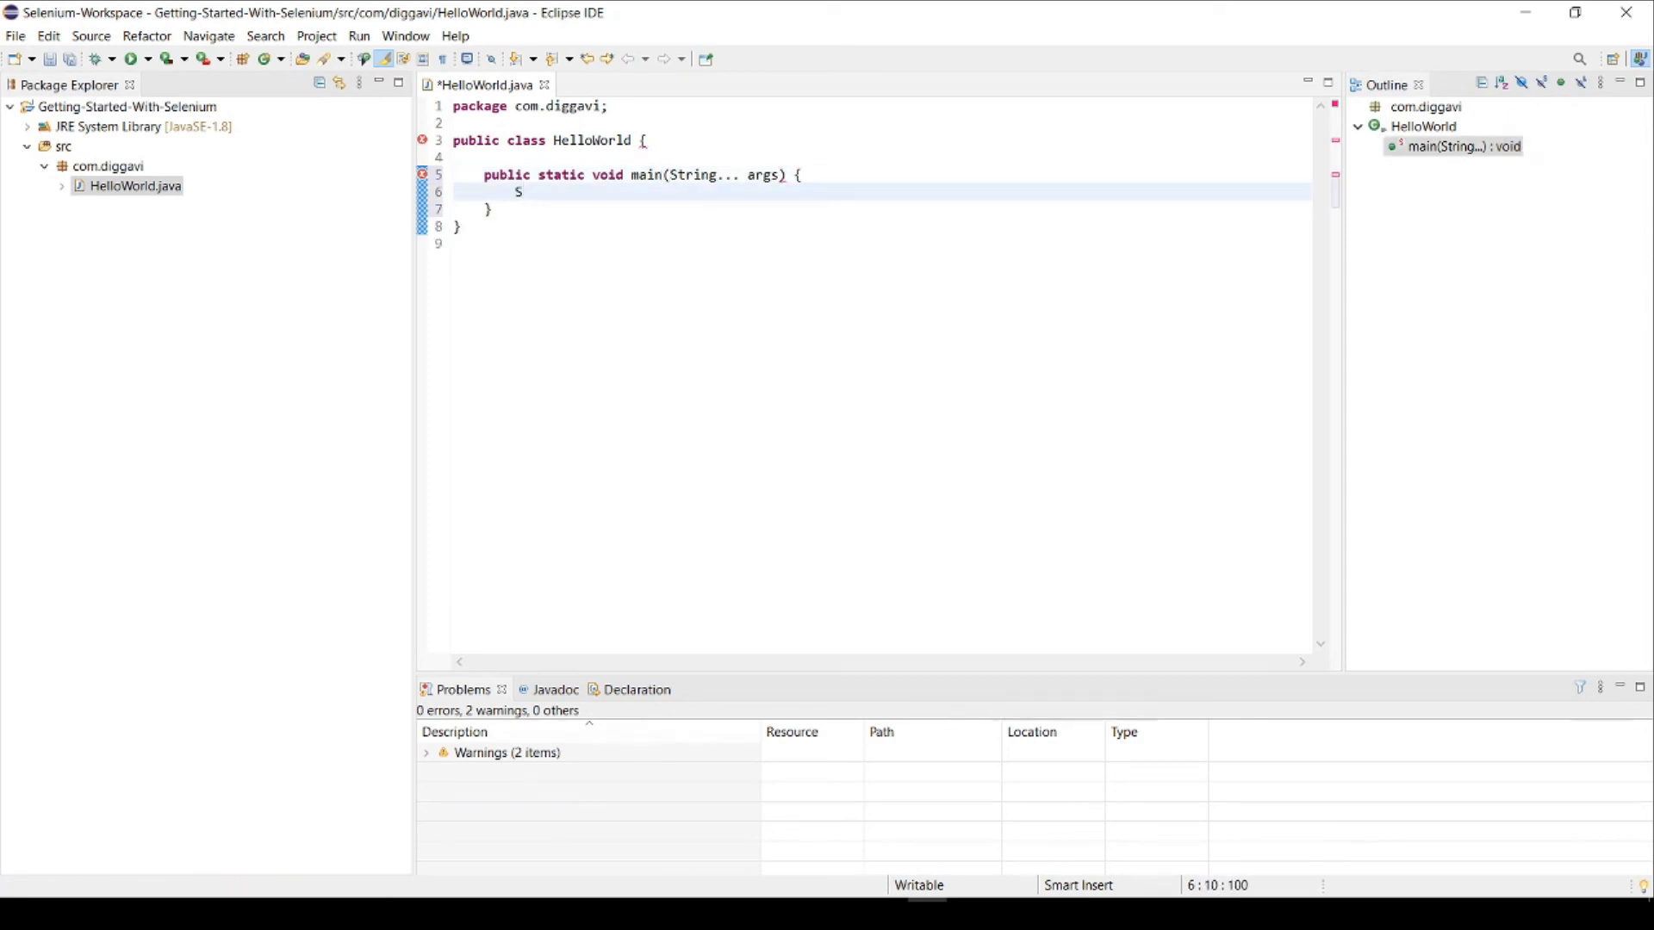
pyautogui.write('ystem.')
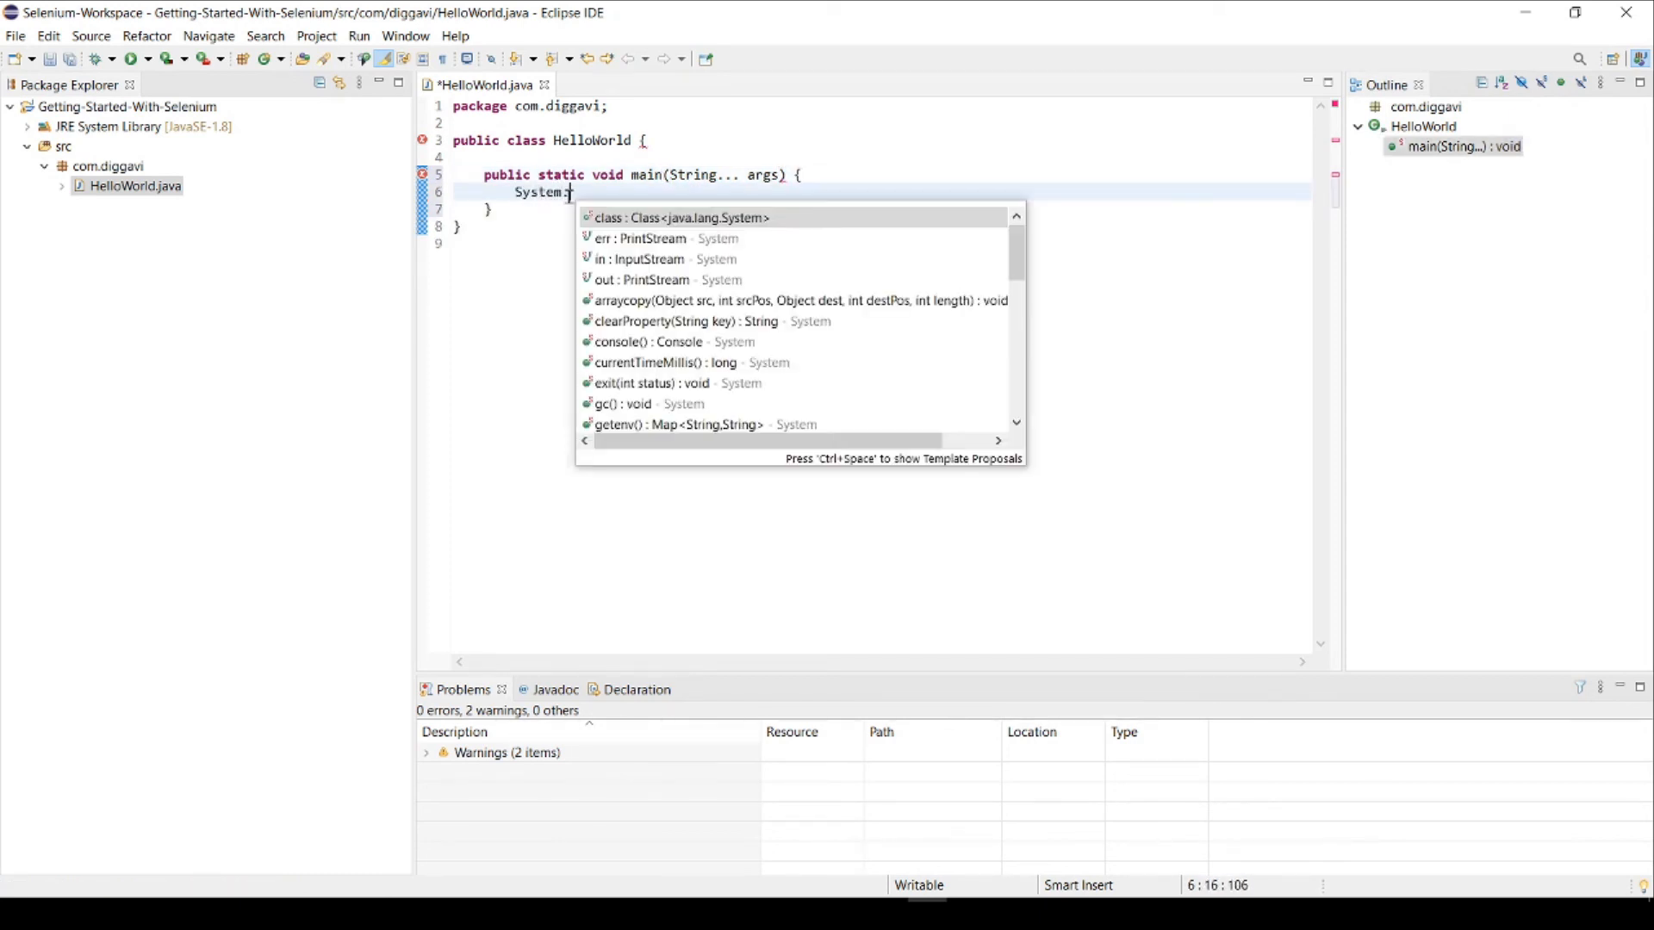
pyautogui.write('out.print')
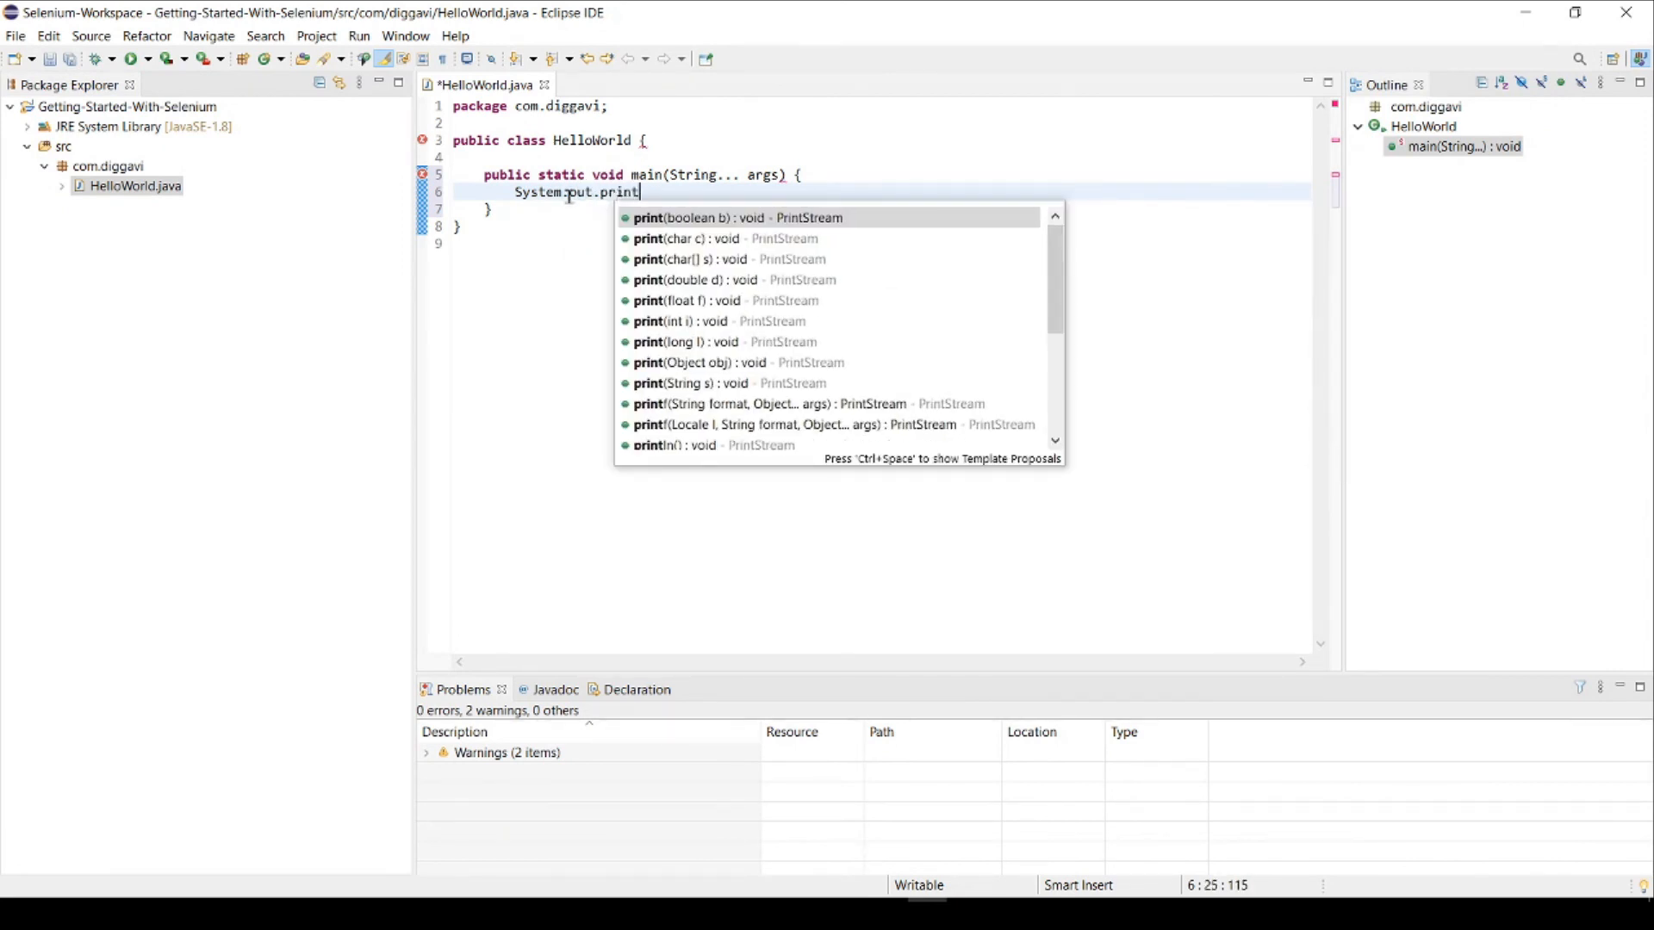
pyautogui.write('ln("')
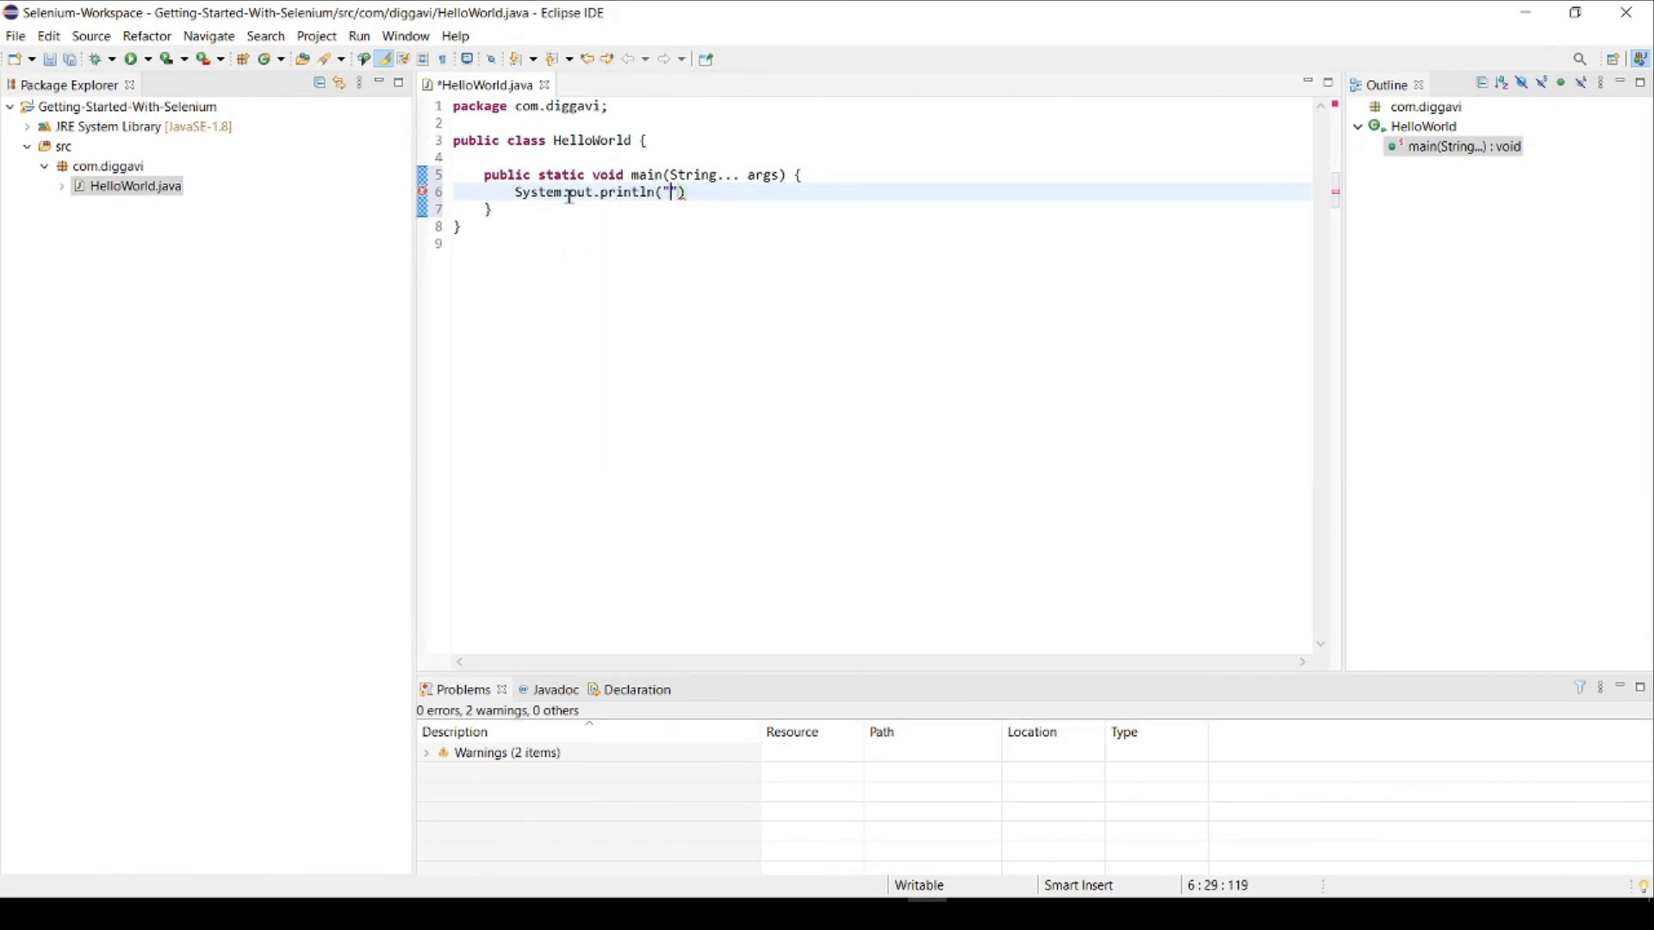
pyautogui.write('Hello World..!!')
pyautogui.press('End')
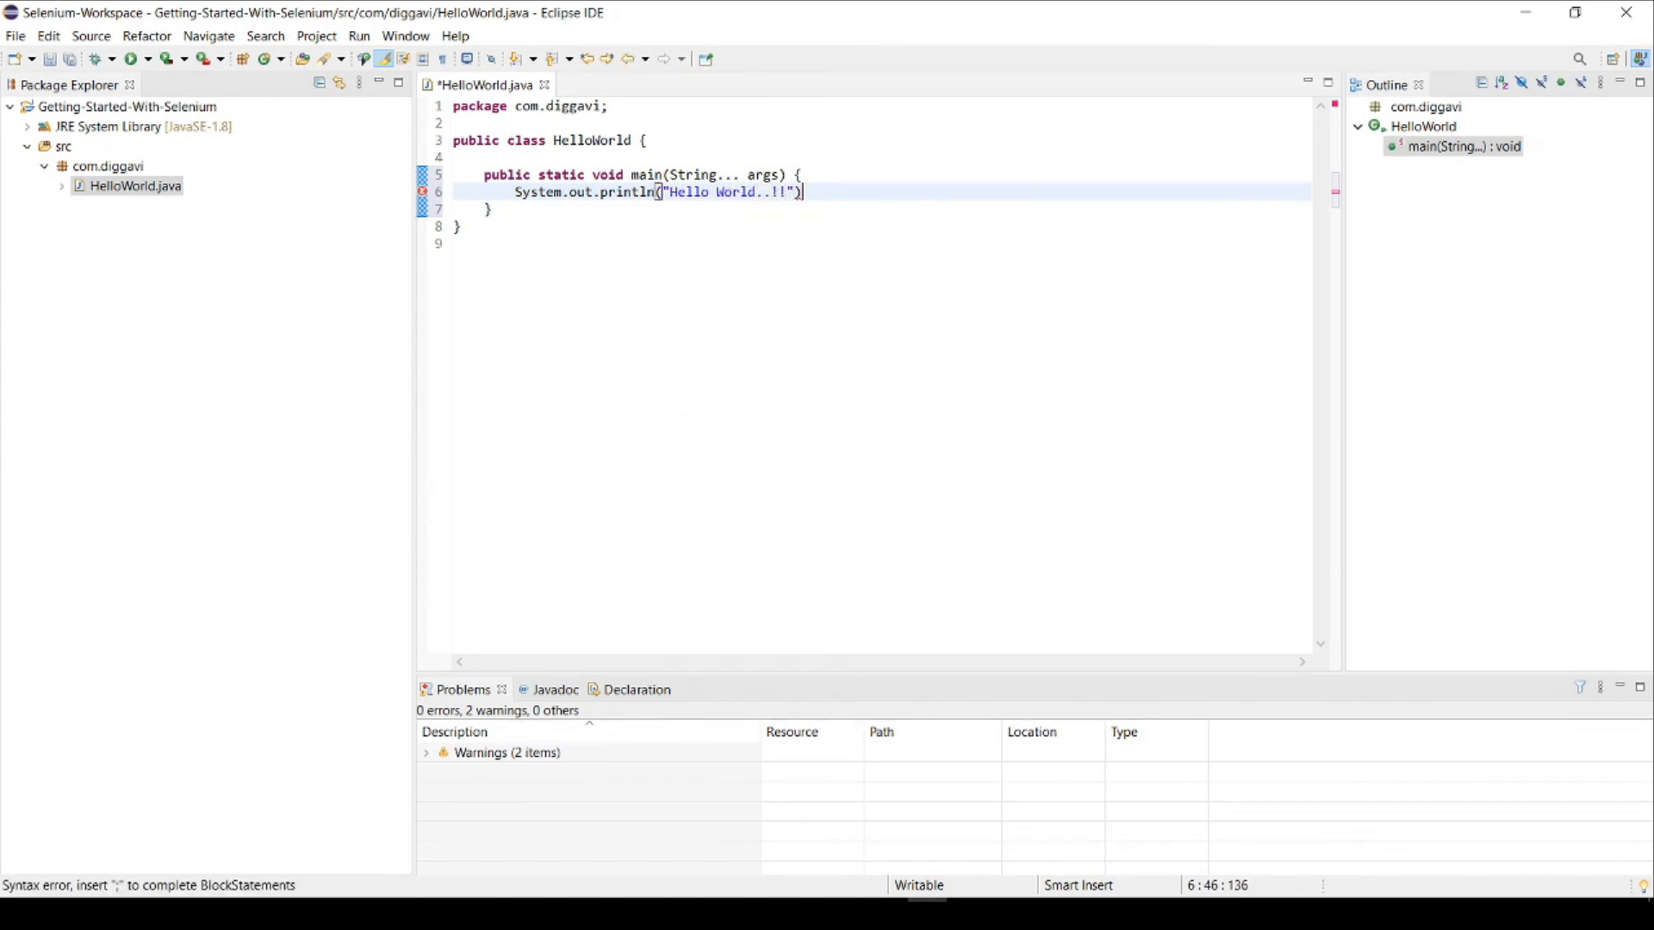
pyautogui.write(';')
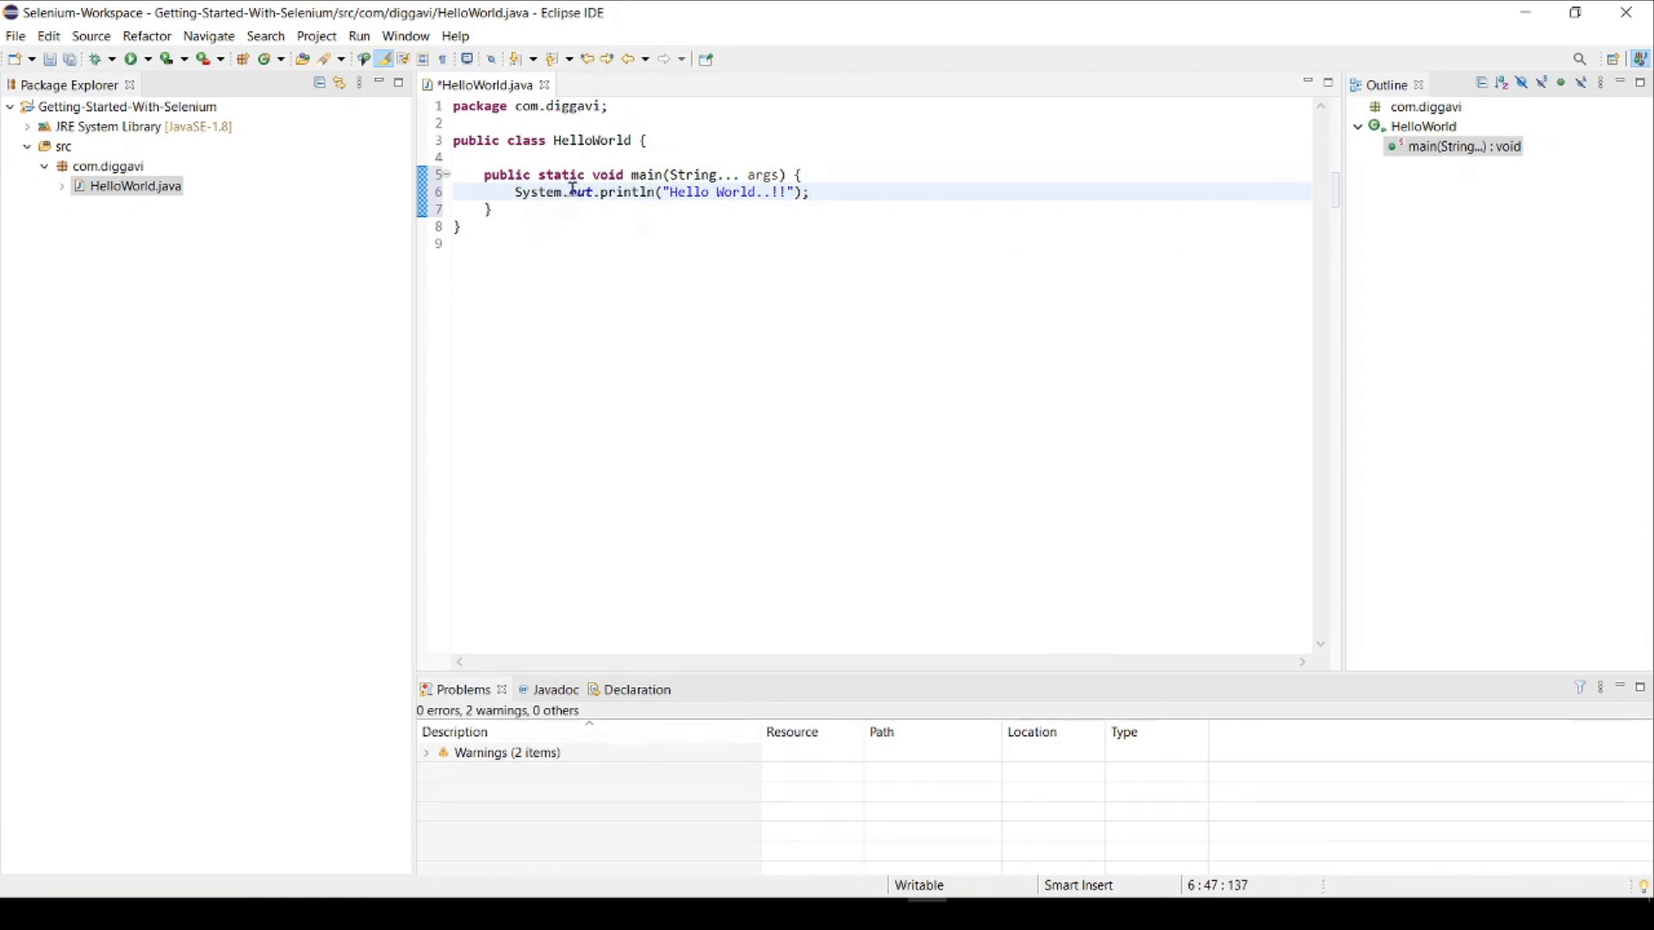
# Step: Save HelloWorld.java and run it as a Java application
pyautogui.hotkey('ctrl', 's')
pyautogui.rightClick(574, 190)
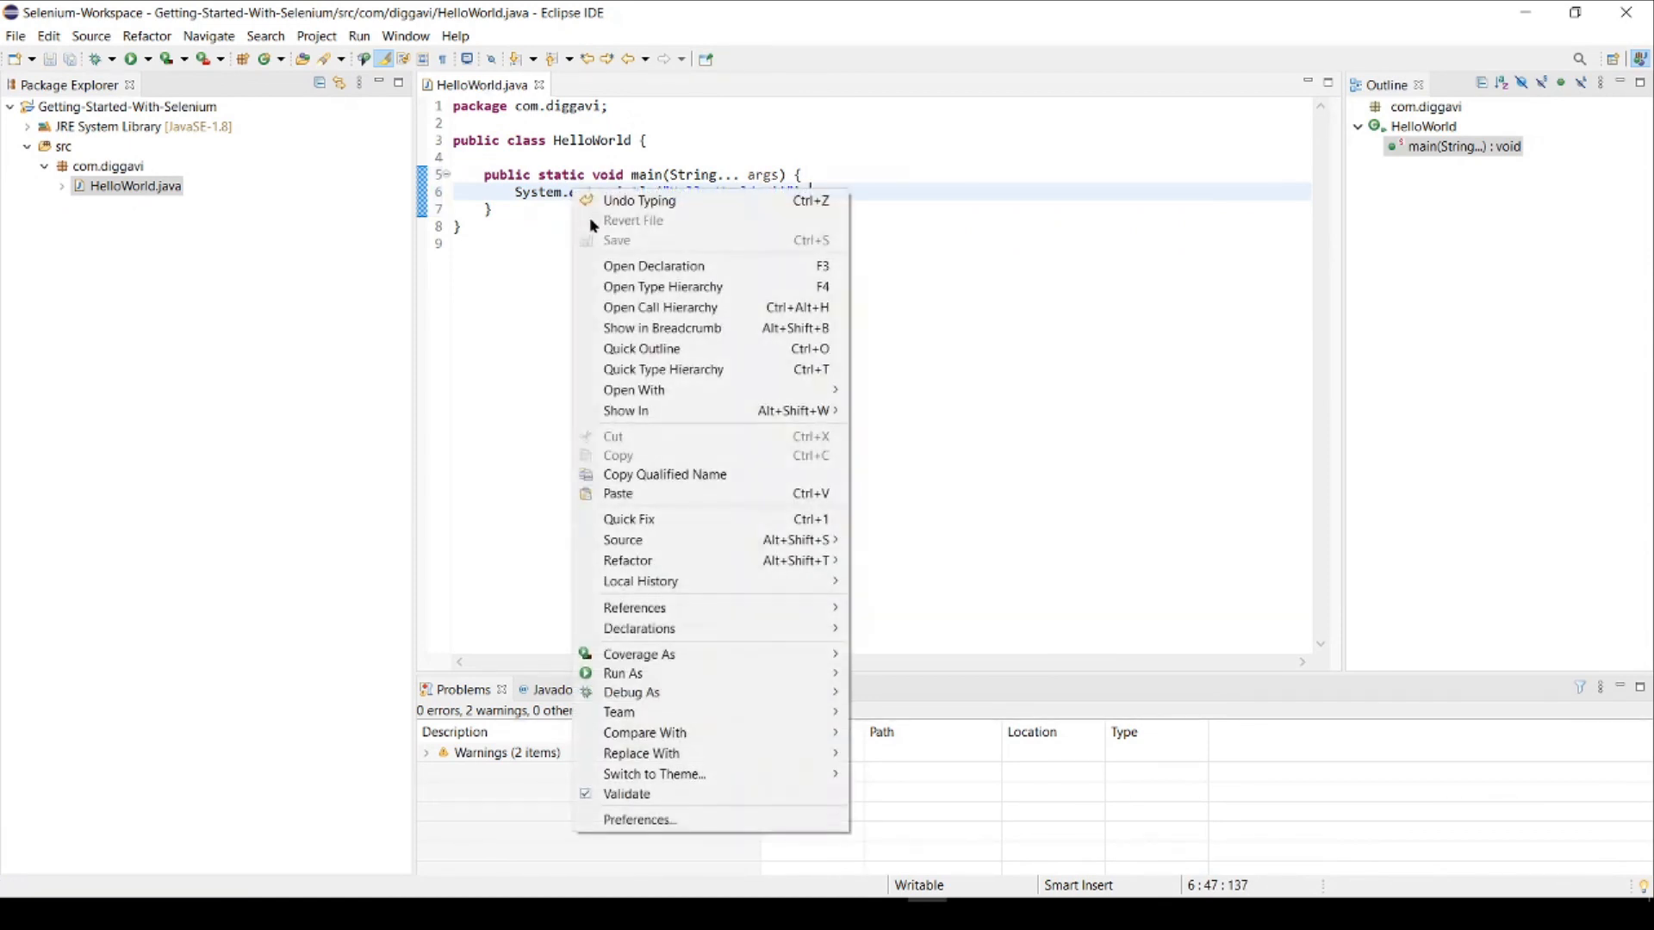
pyautogui.moveTo(810, 674)
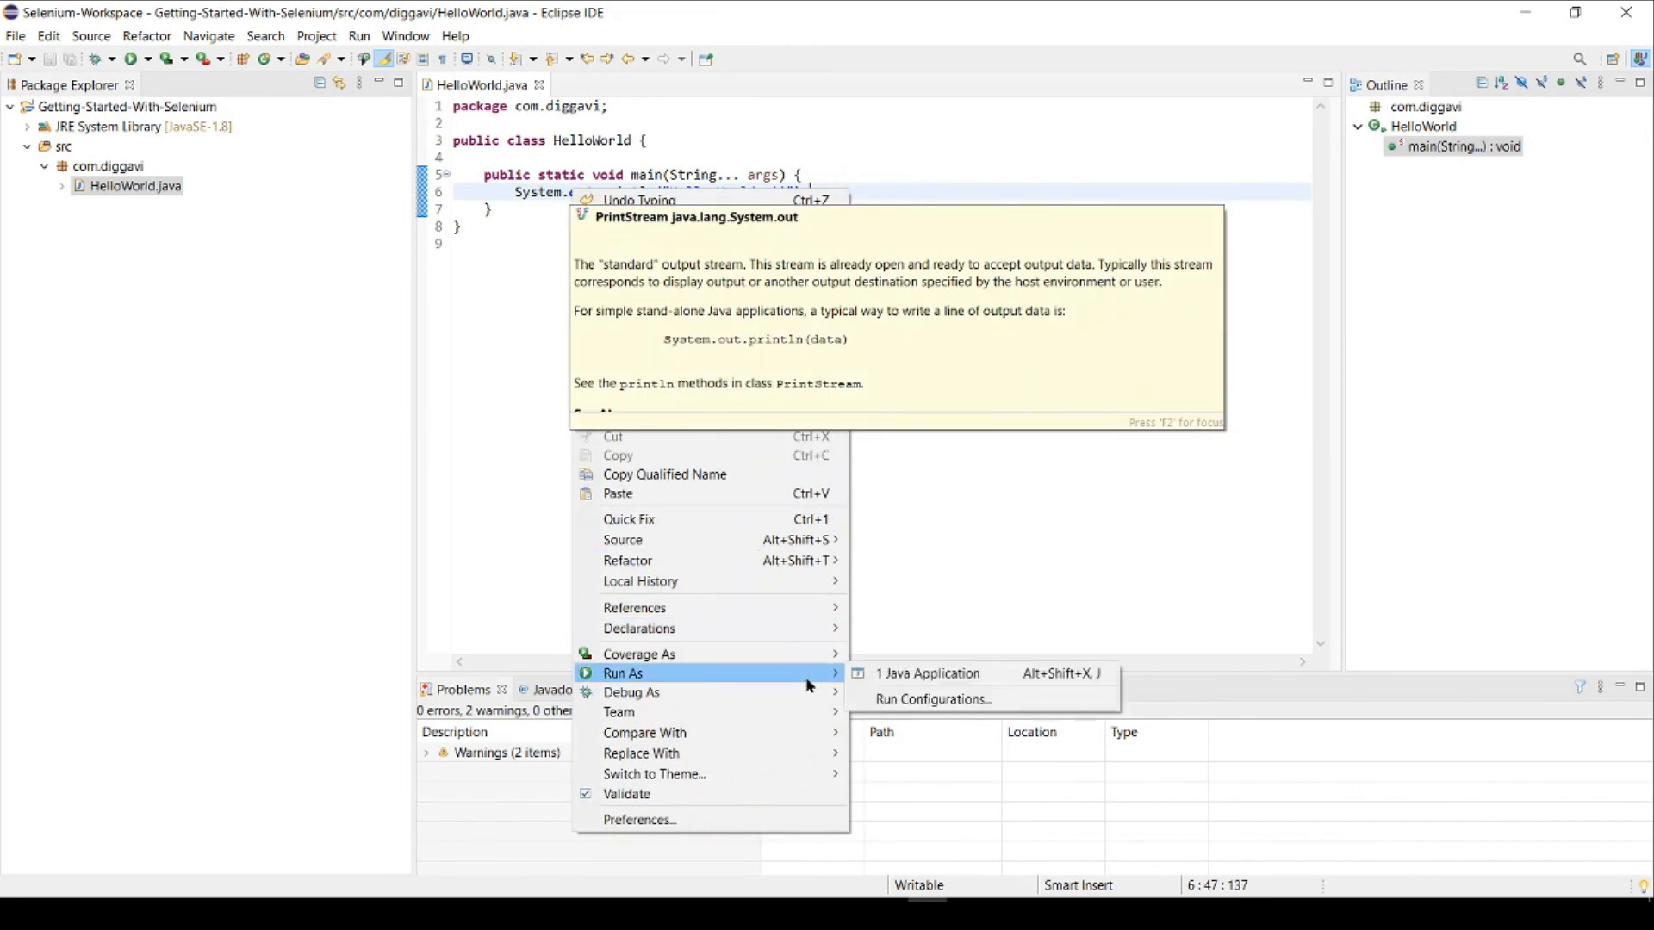
pyautogui.click(915, 679)
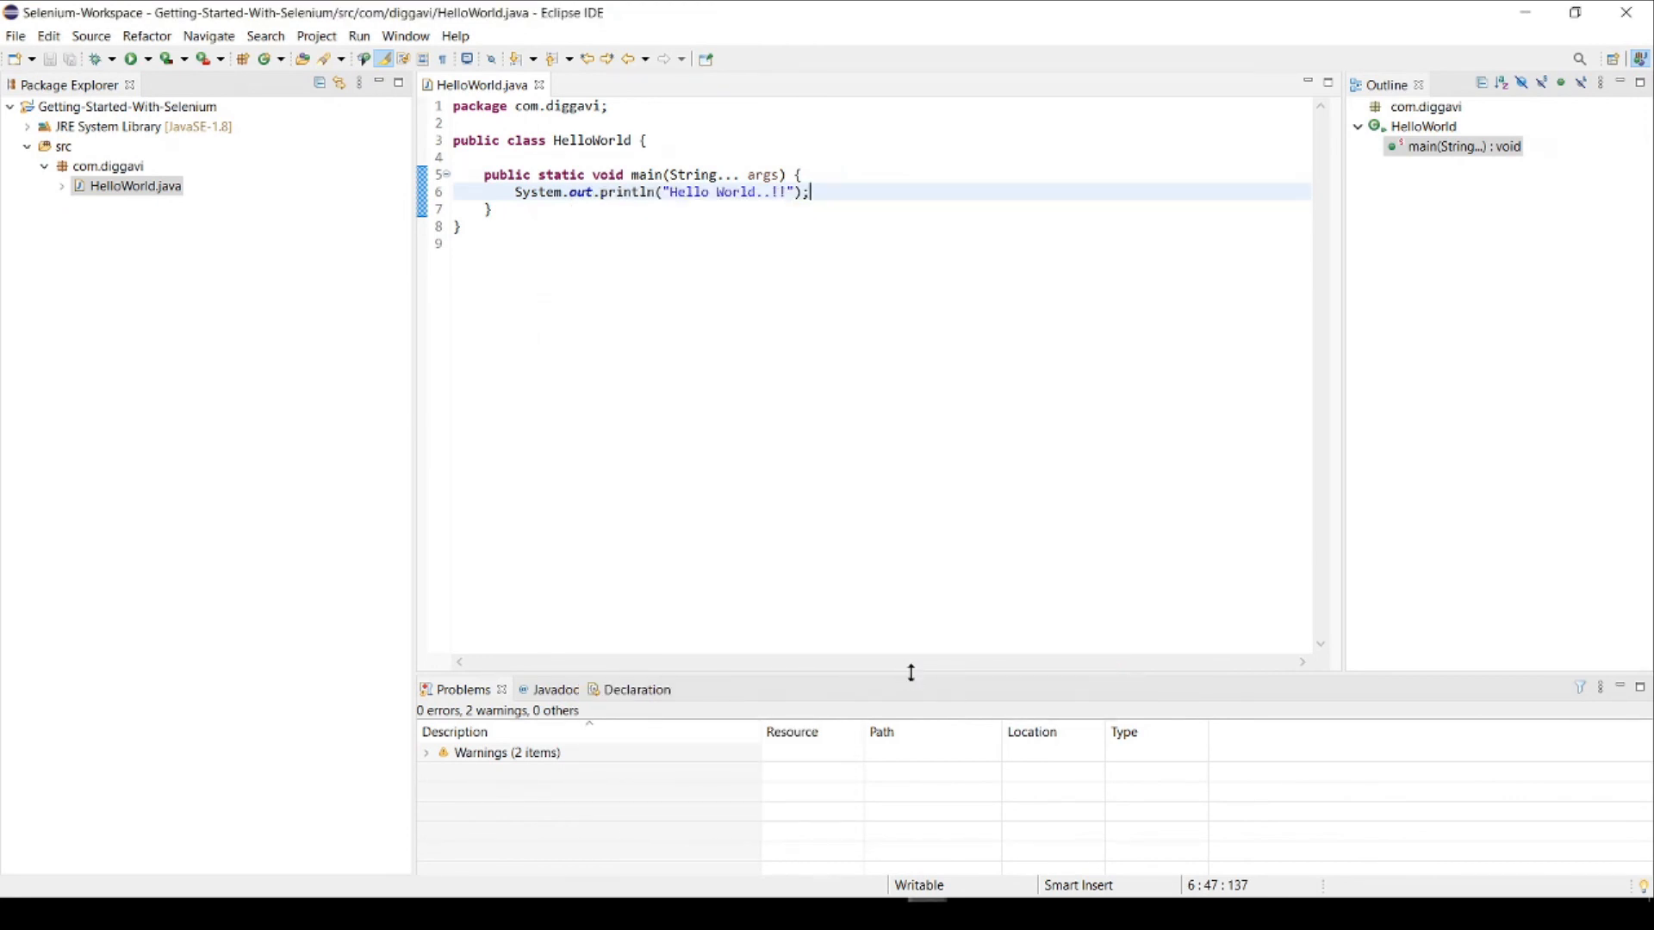